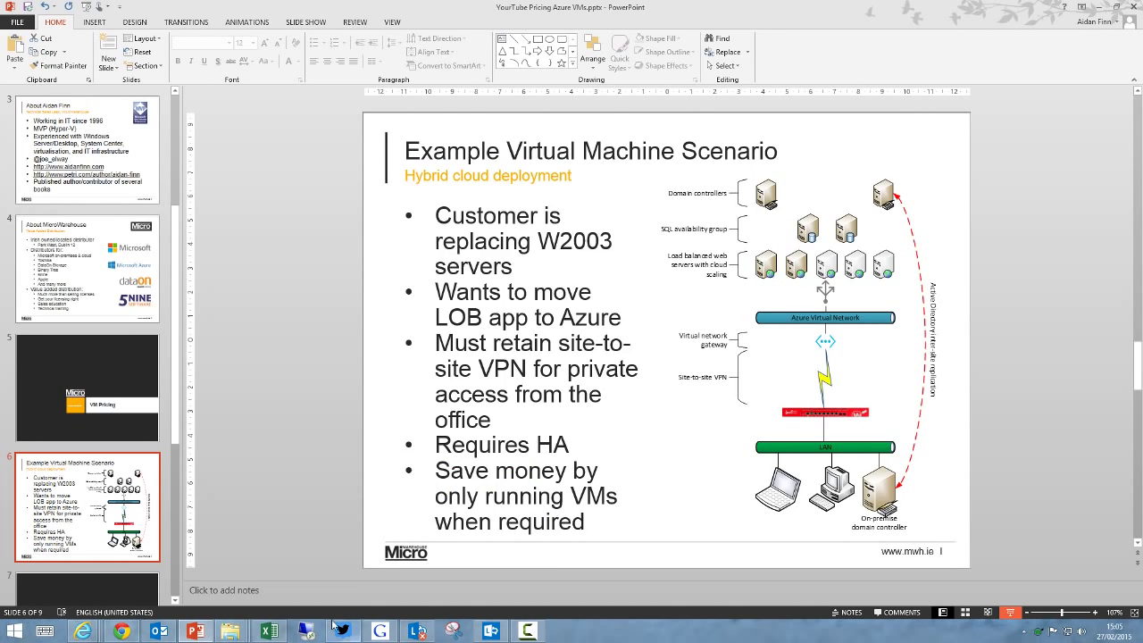
Switch to Internet Explorer, search Bing for "azure pricing virtual machines" and open Azure's Virtual Machines Pricing page.
mouse_move(83, 632)
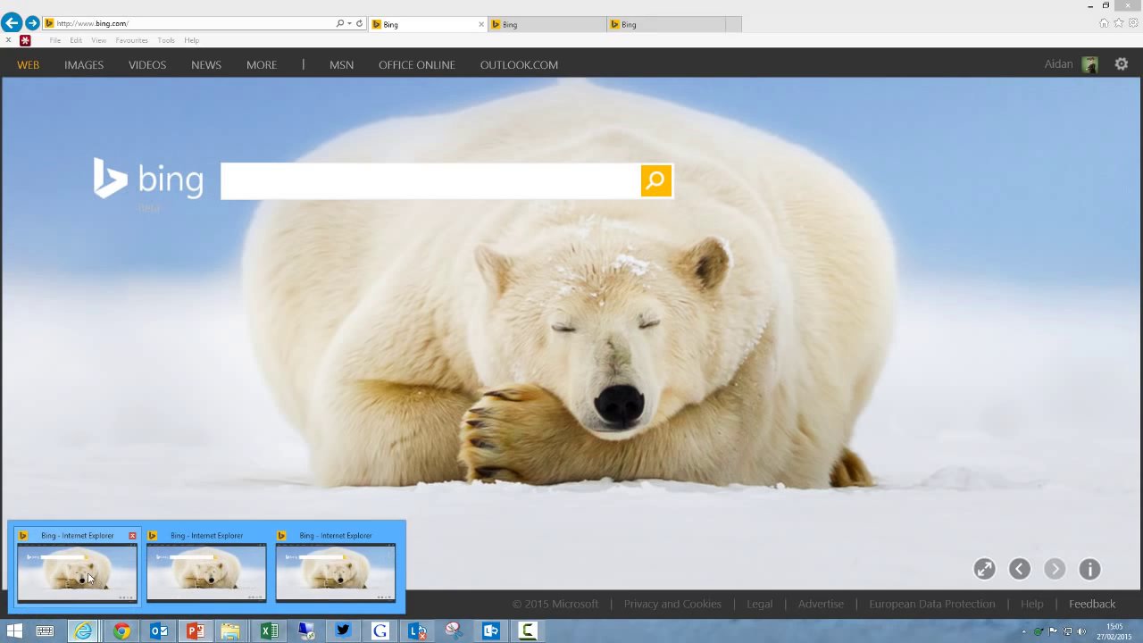
click(335, 575)
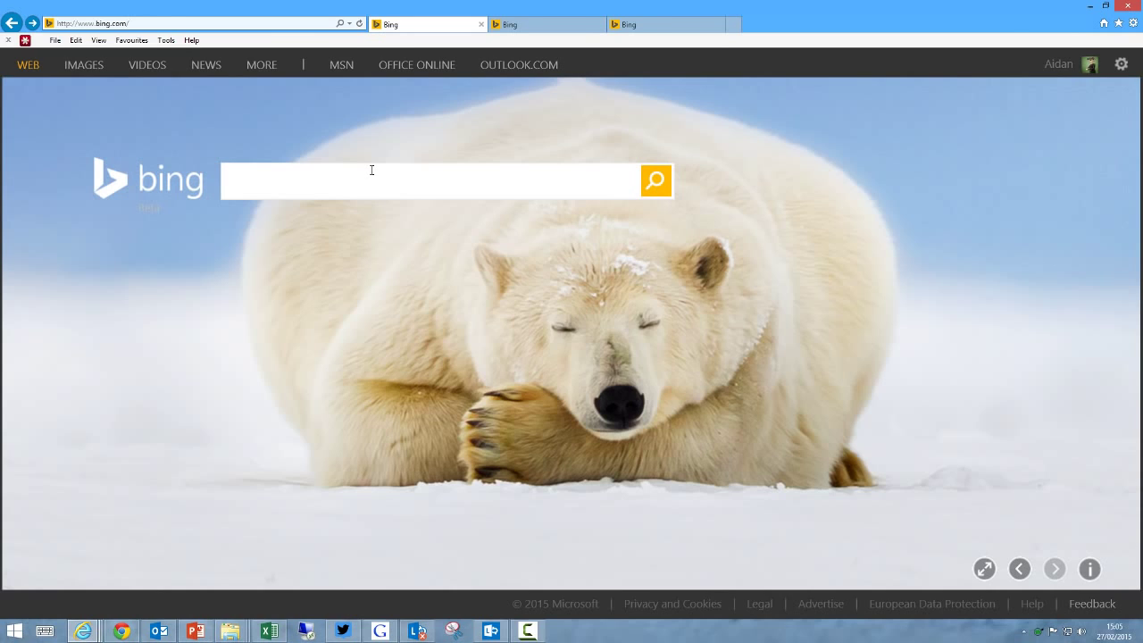
text(azure pricing )
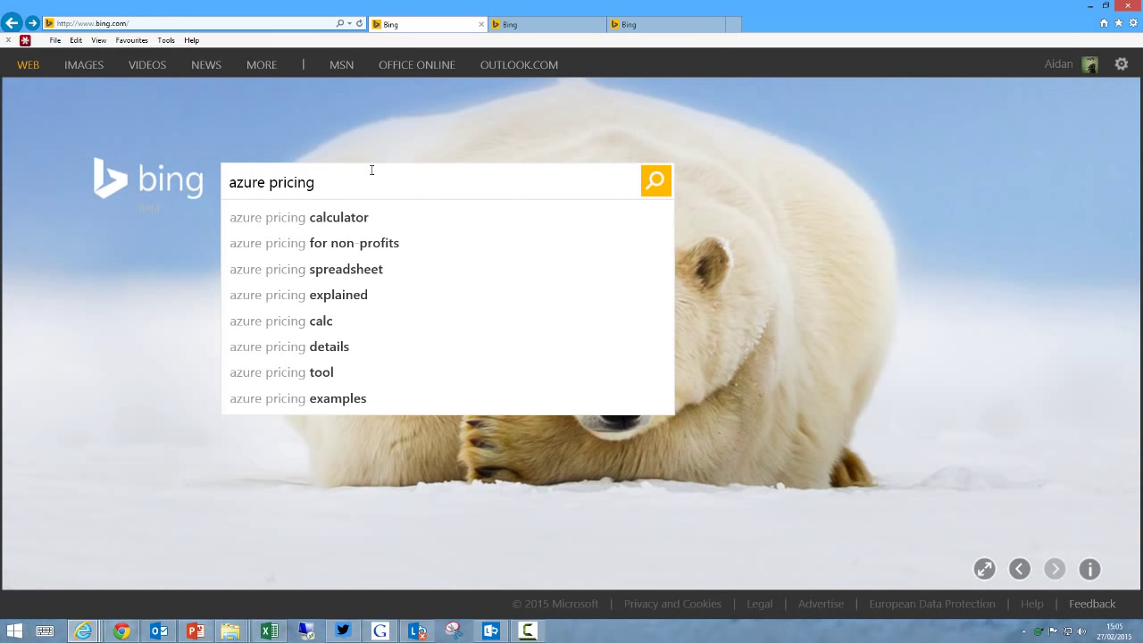
text(virtual machines)
key(Return)
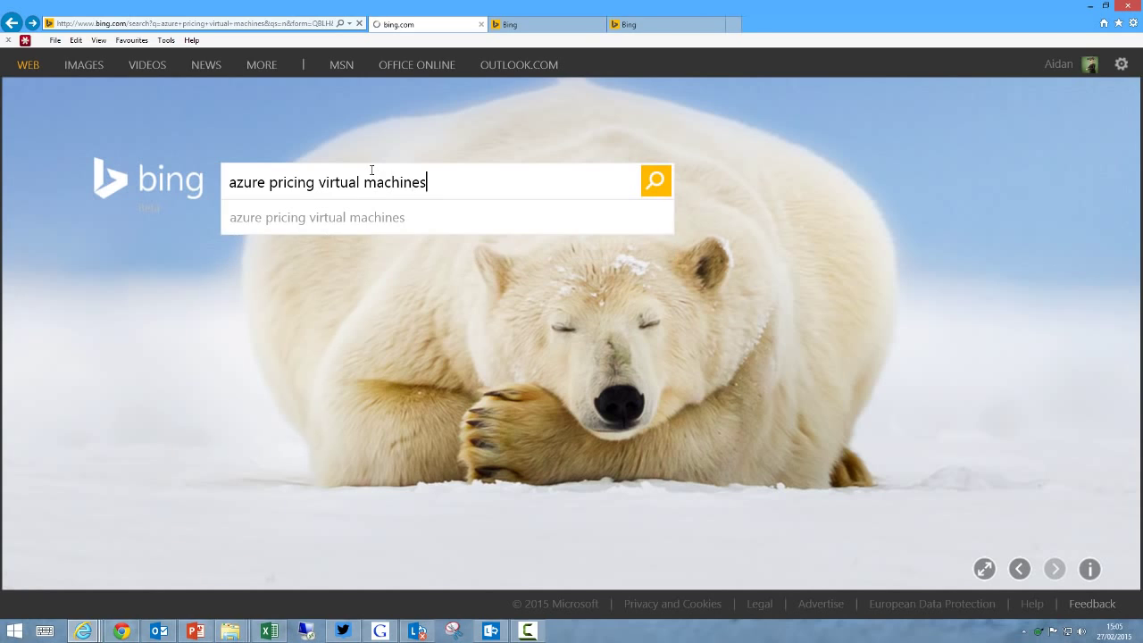
click(261, 352)
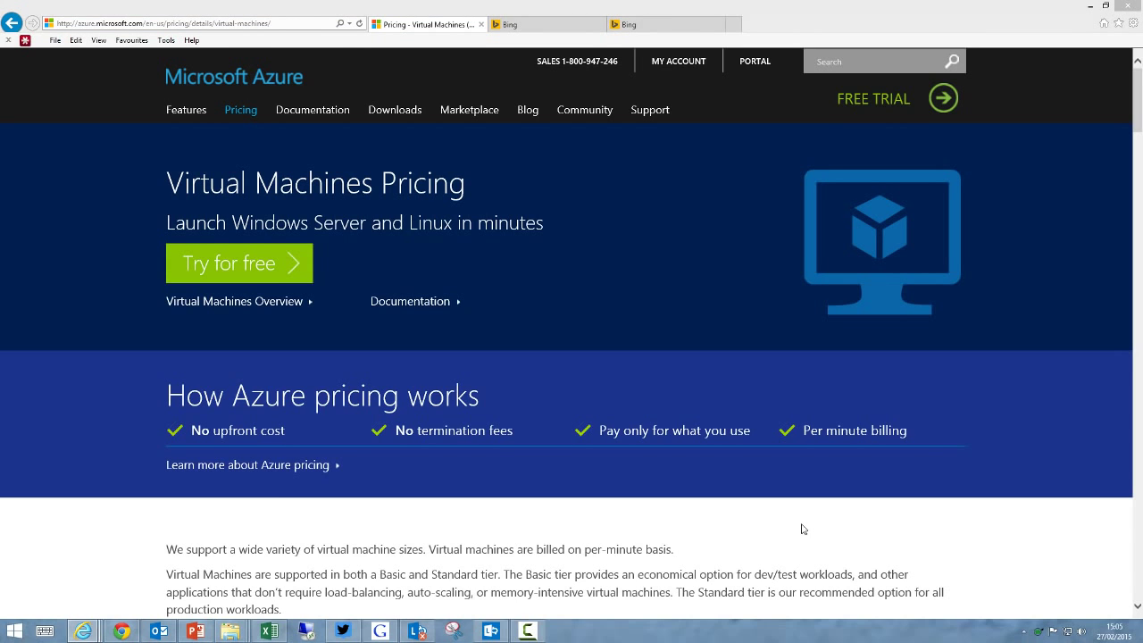
Survey the Windows virtual machine pricing page from the Basic tier through the network-optimized instances and IP address options.
scroll(800, 528, down, 5)
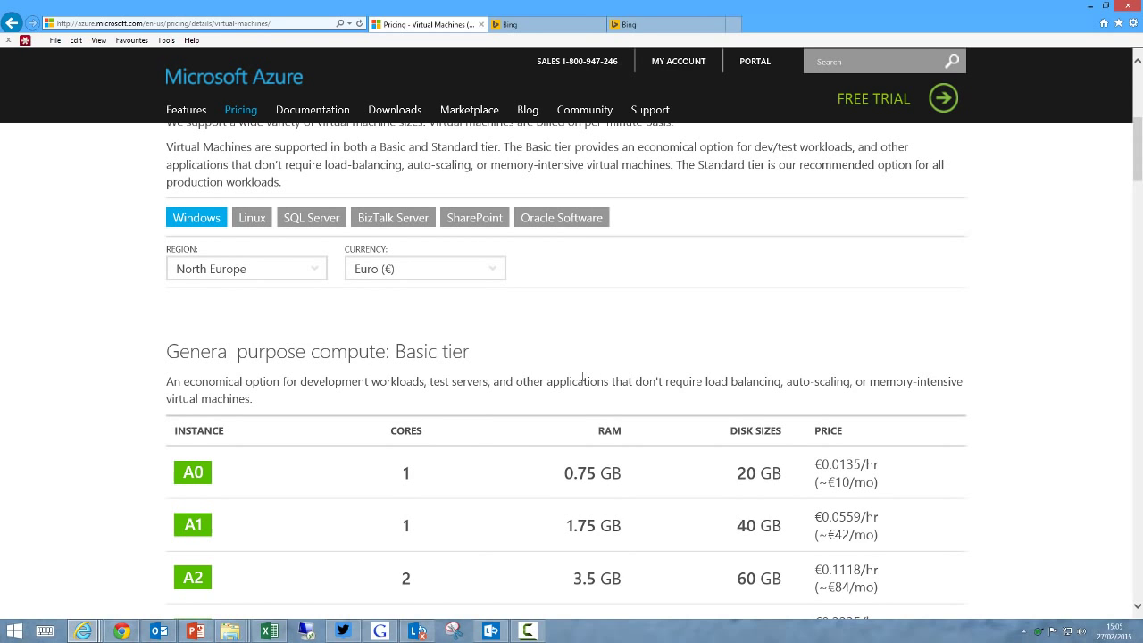
scroll(454, 337, down, 1)
scroll(453, 344, down, 4)
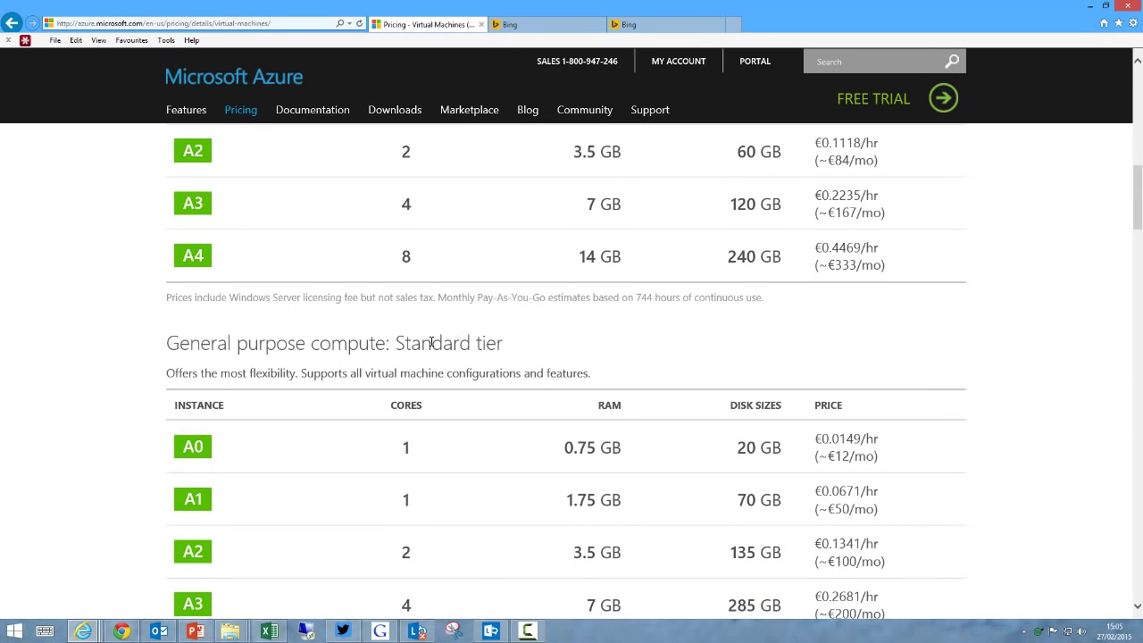
scroll(459, 345, down, 3)
scroll(459, 345, down, 4)
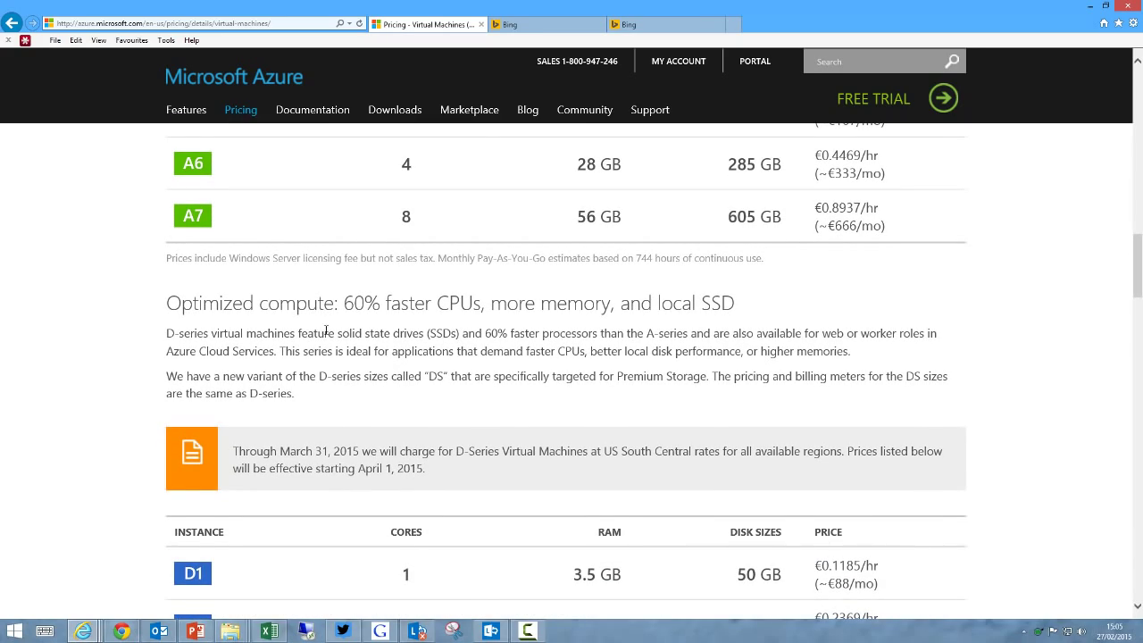
scroll(709, 314, down, 3)
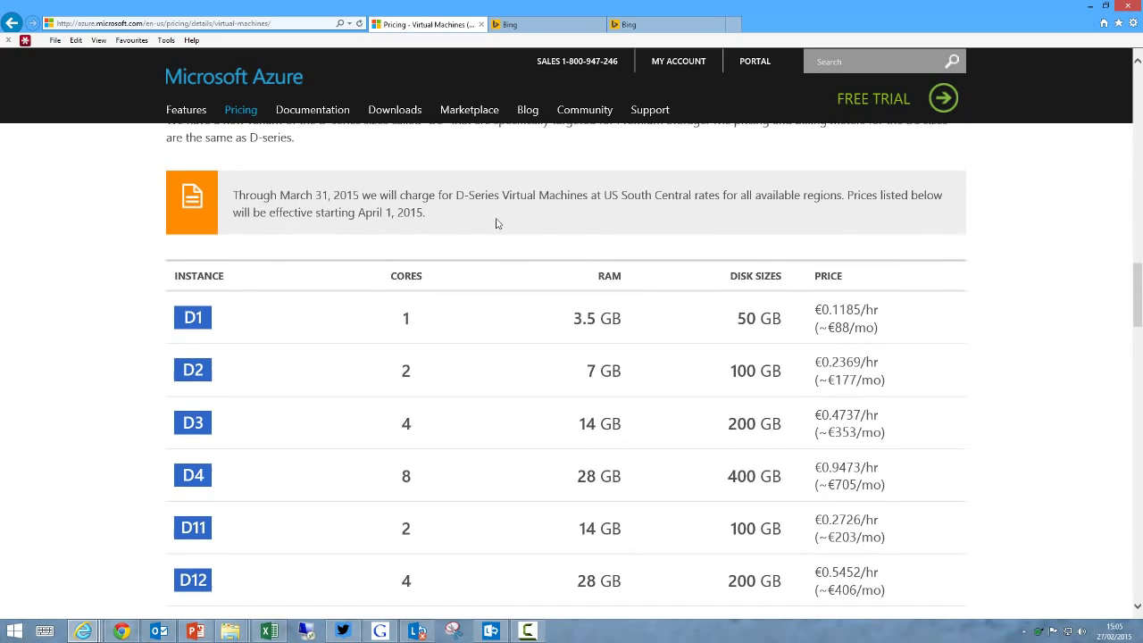
scroll(294, 339, down, 7)
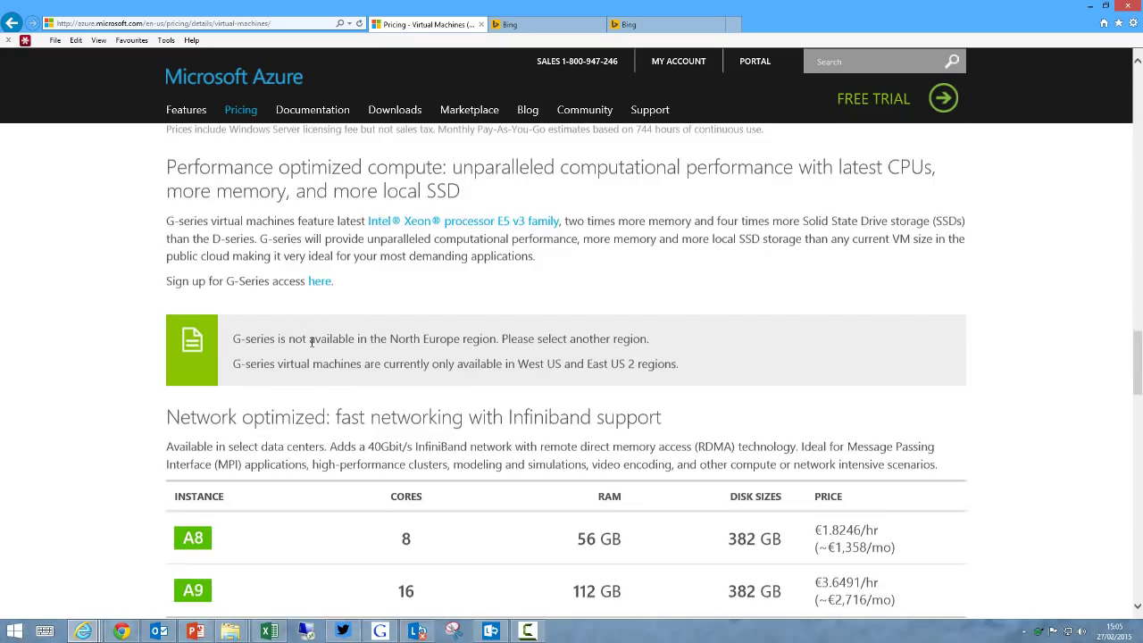
scroll(327, 354, up, 12)
scroll(326, 357, down, 15)
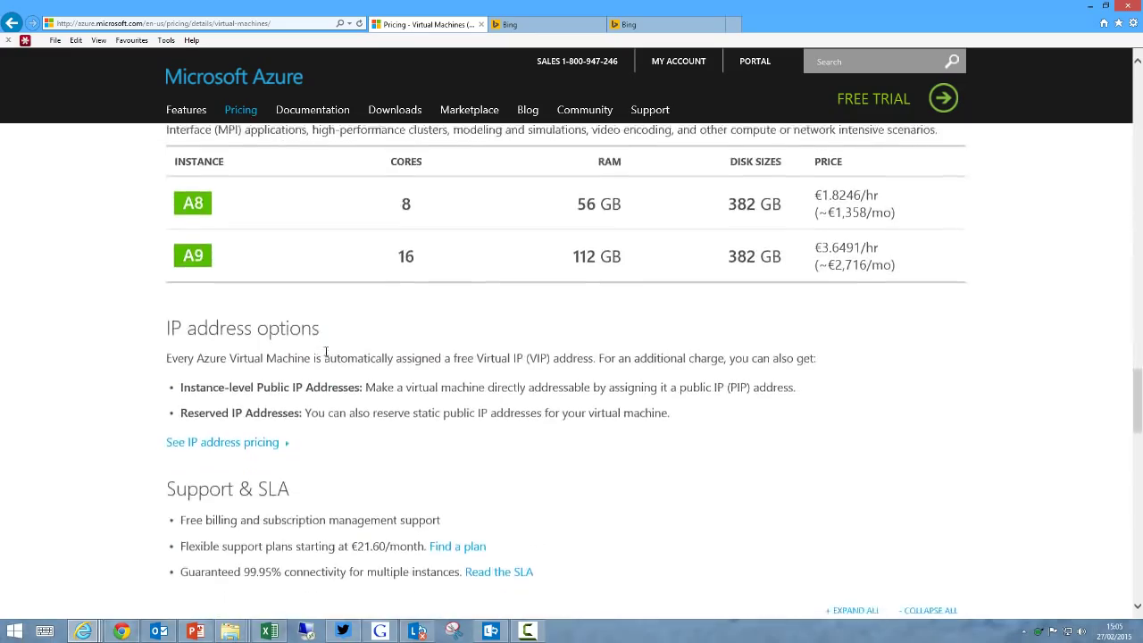
scroll(326, 356, up, 8)
scroll(327, 356, up, 14)
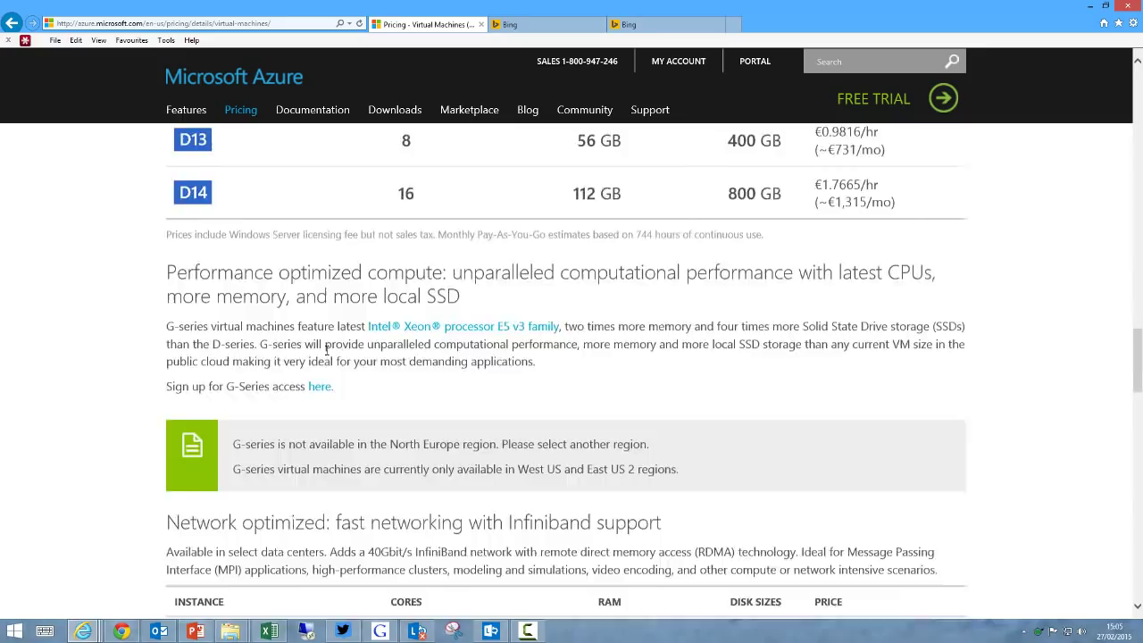
scroll(327, 355, up, 2)
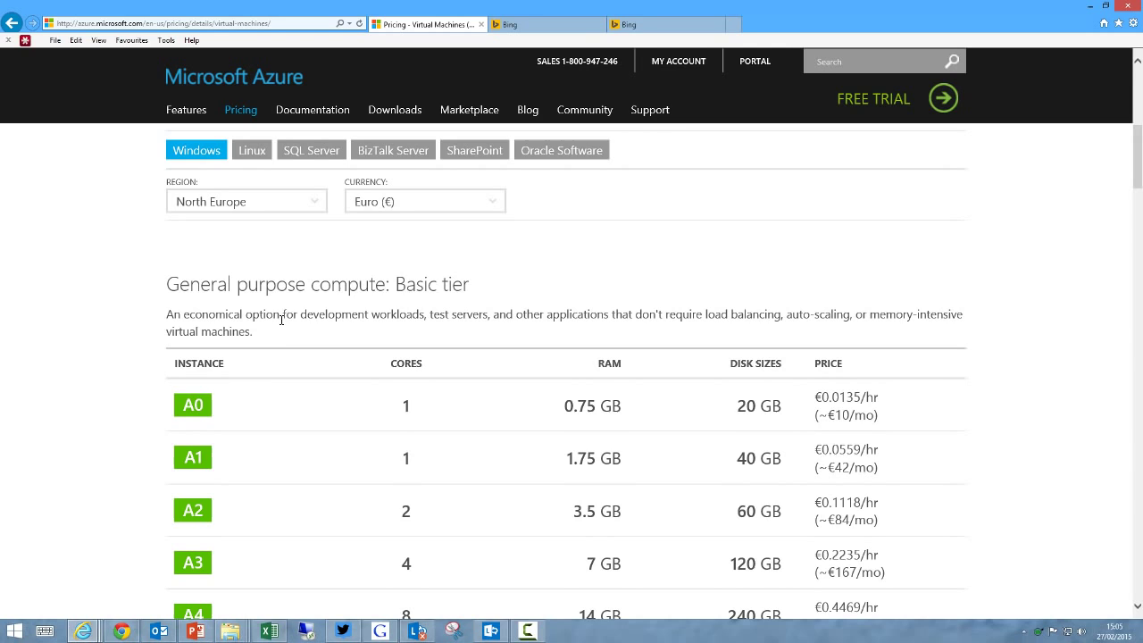
Compare the Basic and Standard general purpose tiers, highlighting the auto-scaling limitation in the Basic tier description.
scroll(286, 369, down, 1)
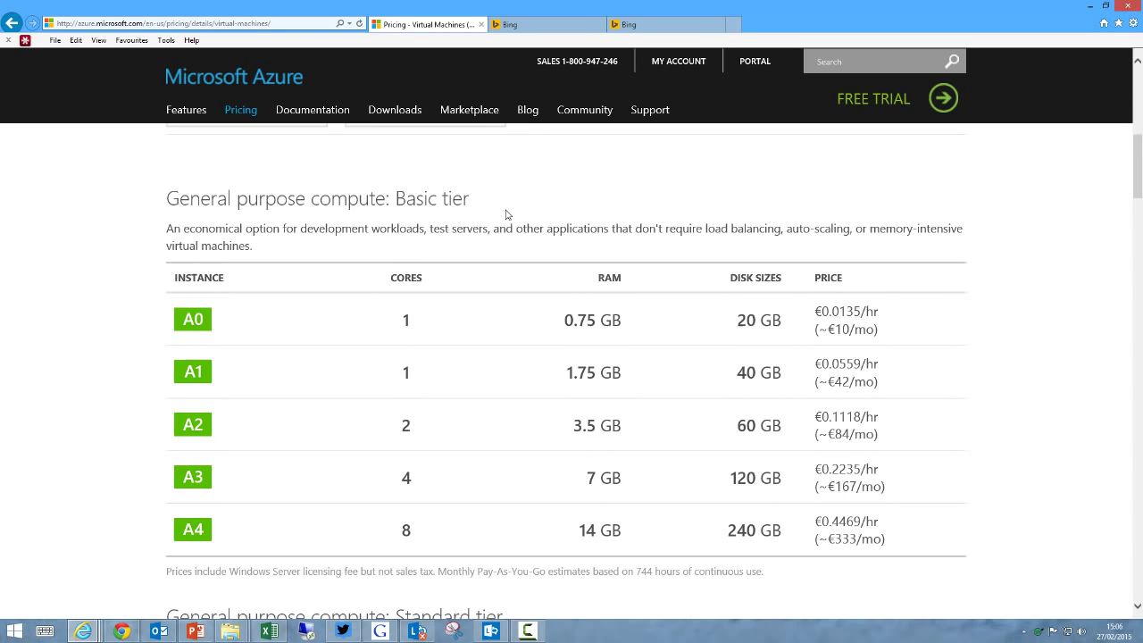
scroll(506, 214, down, 5)
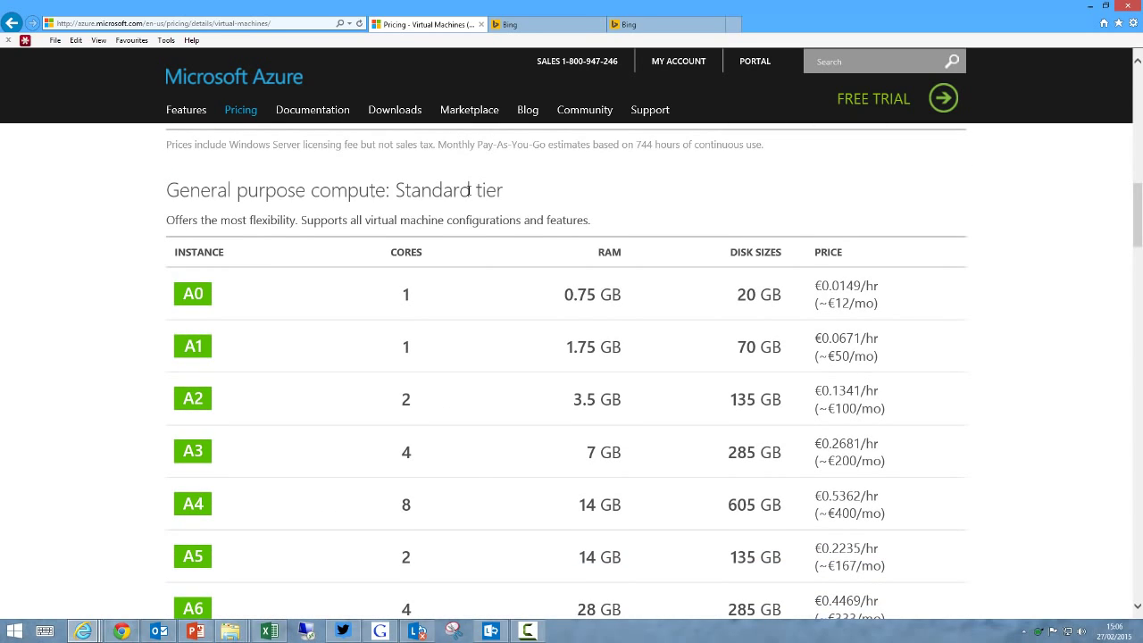
scroll(482, 255, up, 5)
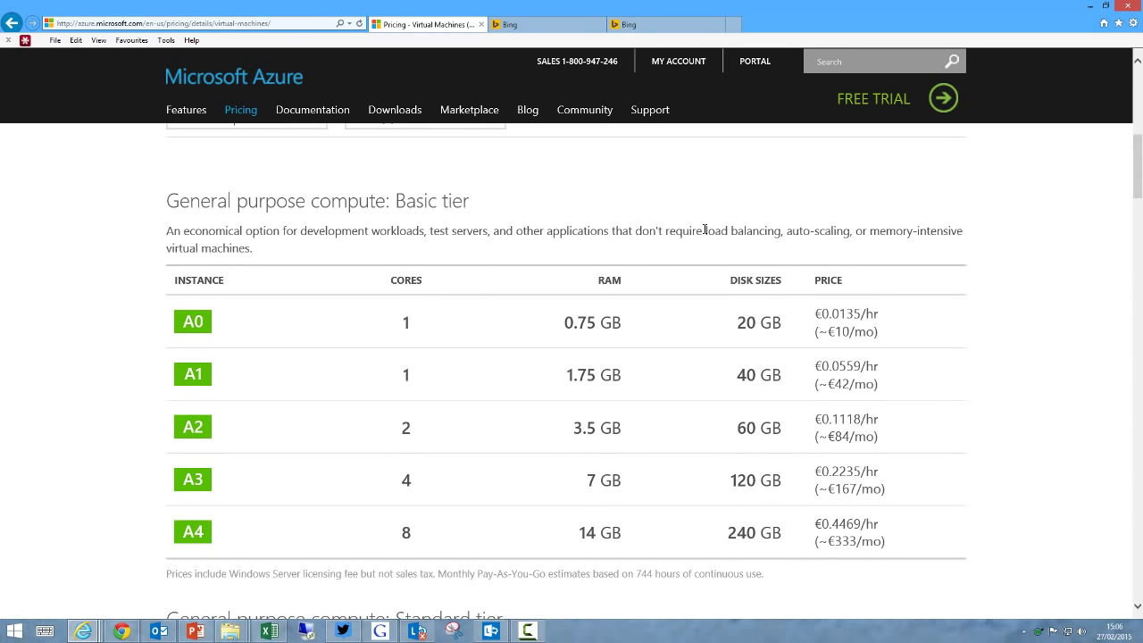
drag(704, 230, 849, 232)
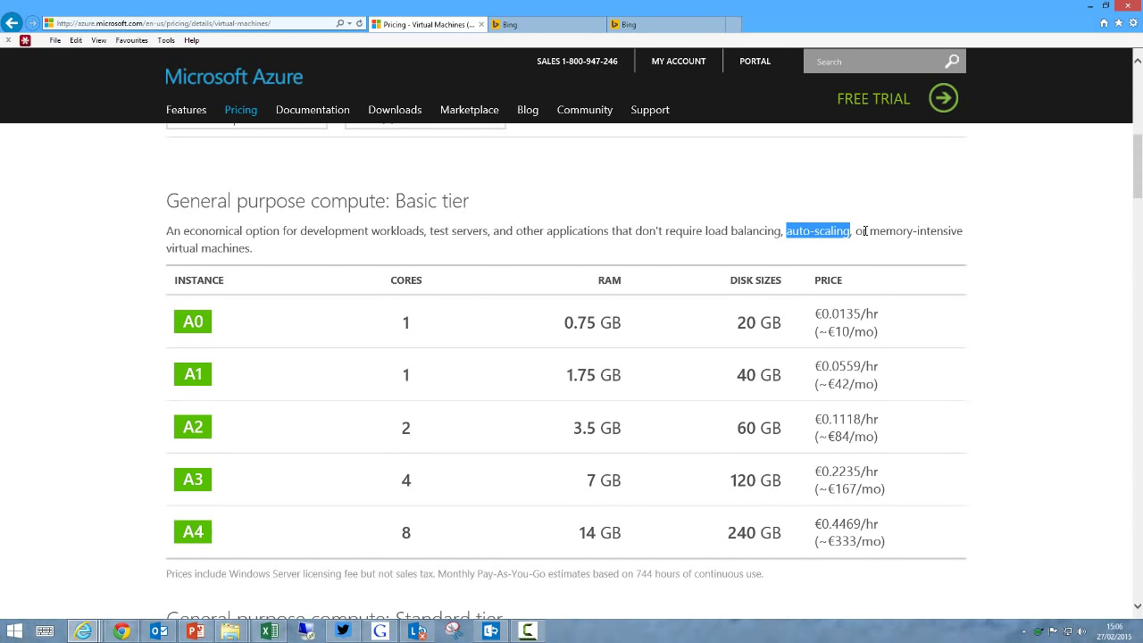
click(316, 255)
scroll(315, 256, down, 5)
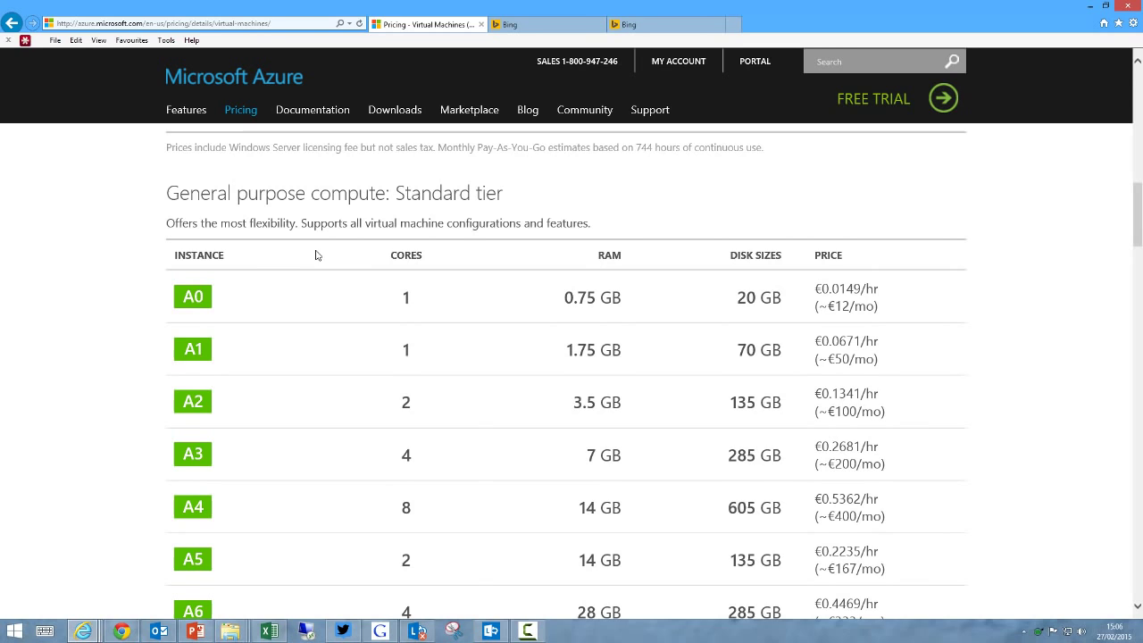
Examine the cores and RAM of the Standard tier instances A0 to A7.
scroll(259, 256, down, 1)
scroll(258, 256, down, 2)
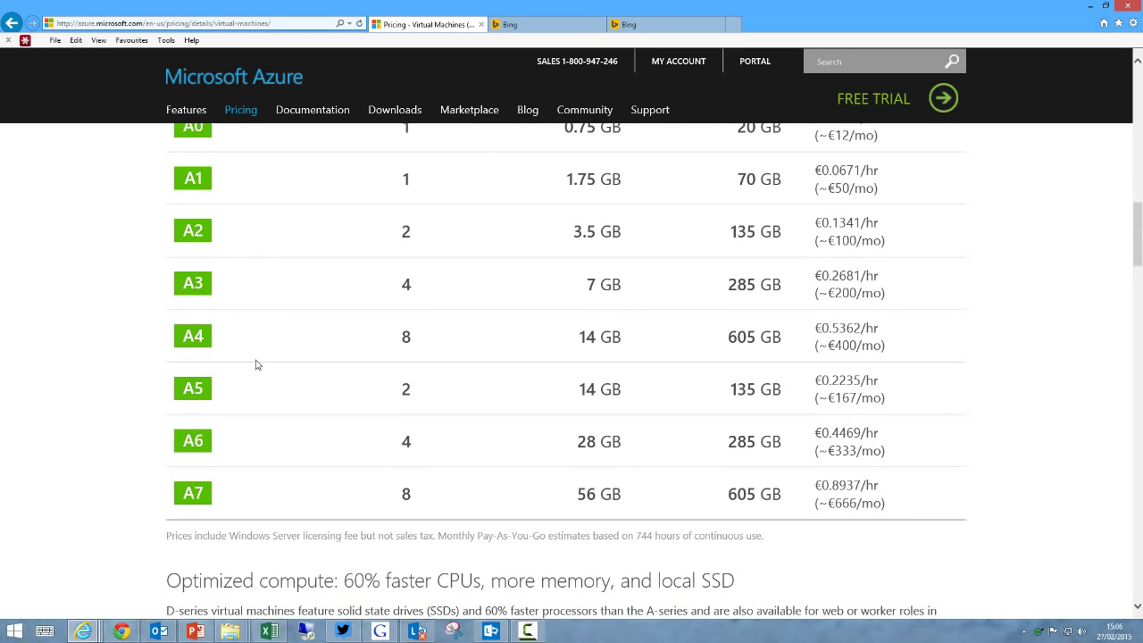
scroll(255, 363, up, 1)
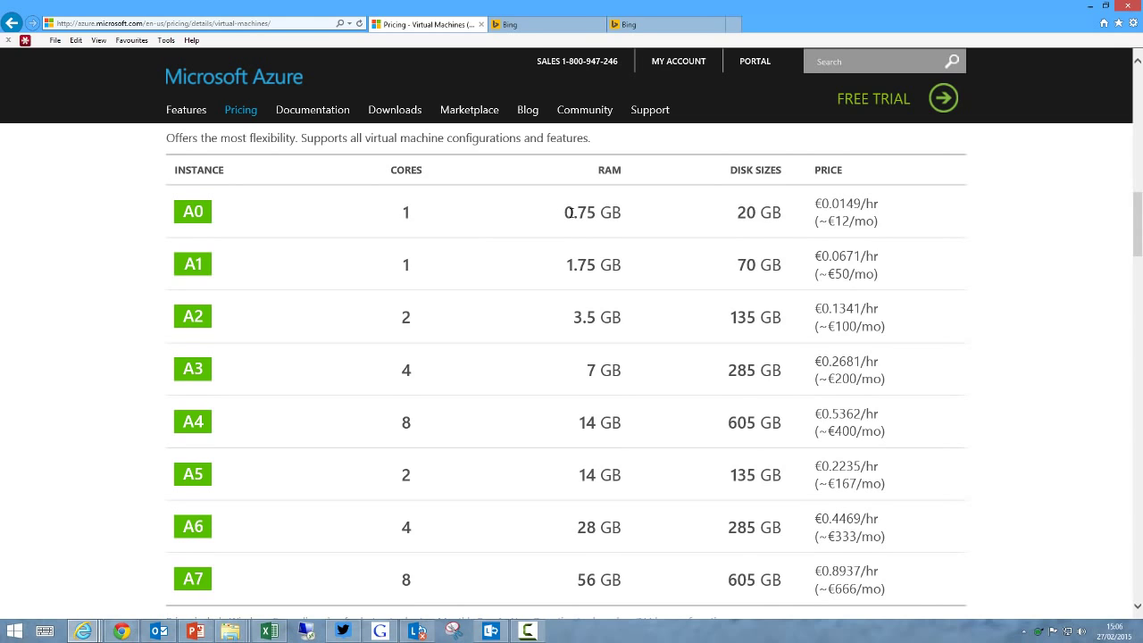
scroll(452, 301, down, 2)
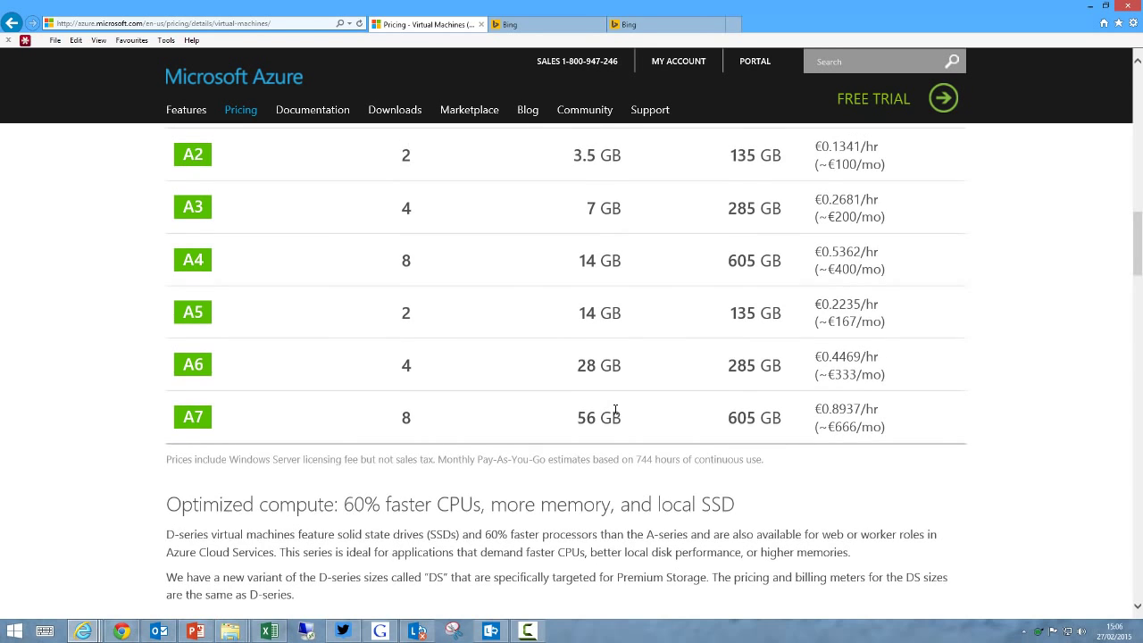
scroll(616, 409, up, 2)
scroll(642, 397, up, 1)
scroll(724, 464, down, 1)
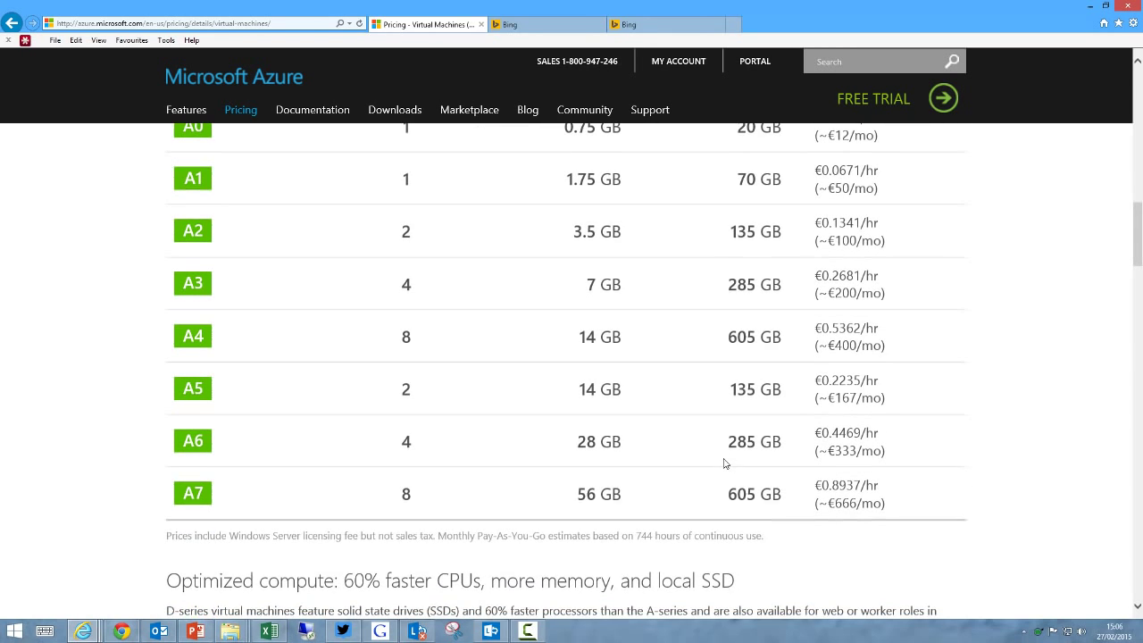
Examine the disk sizes of the Standard tier A-series instances alongside those of the Basic tier.
scroll(755, 504, up, 3)
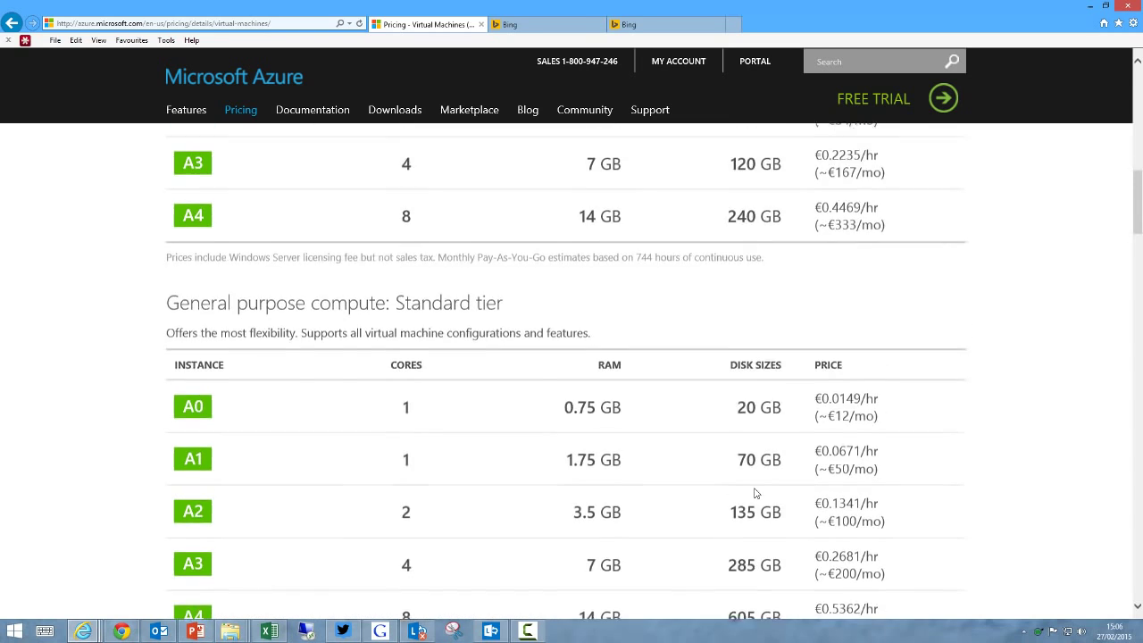
scroll(755, 491, down, 1)
scroll(763, 427, down, 2)
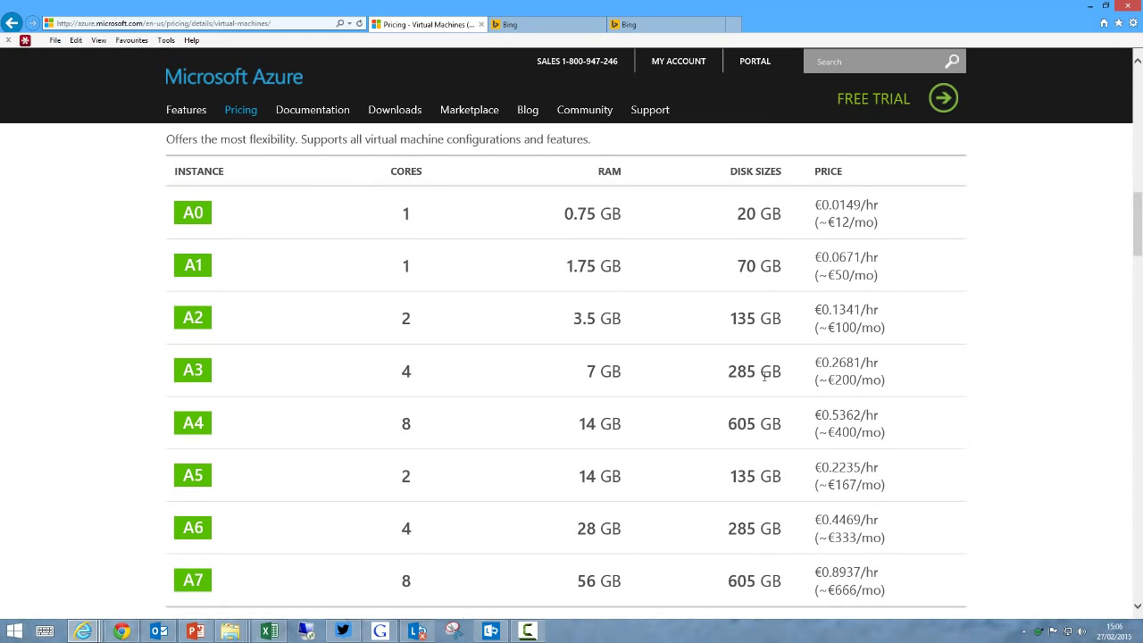
scroll(591, 436, up, 6)
scroll(590, 433, down, 4)
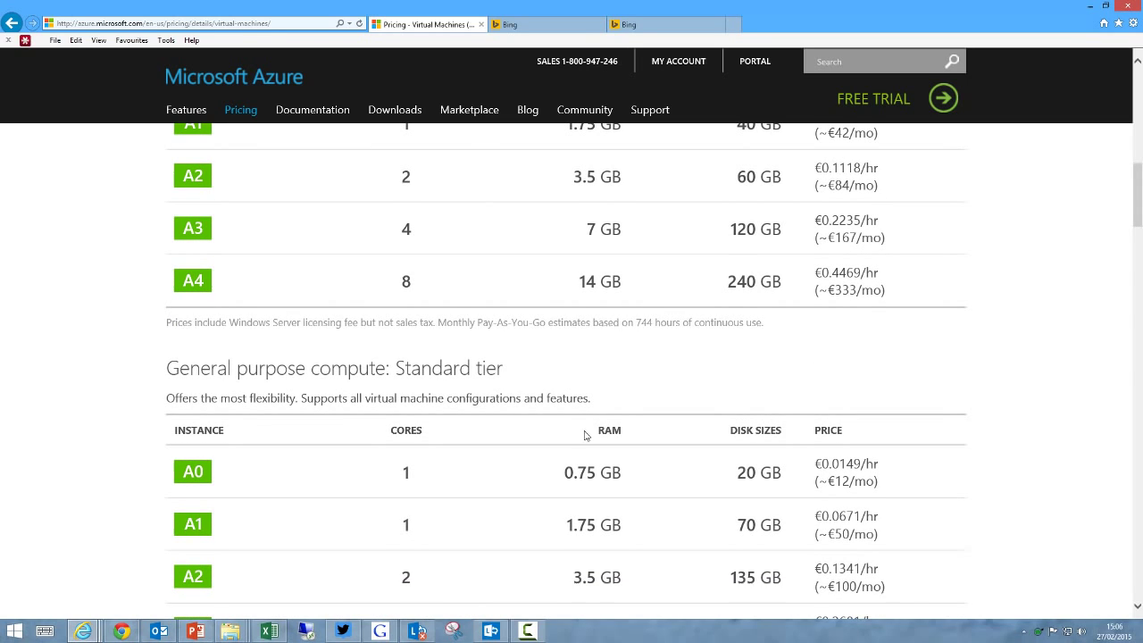
scroll(582, 435, down, 2)
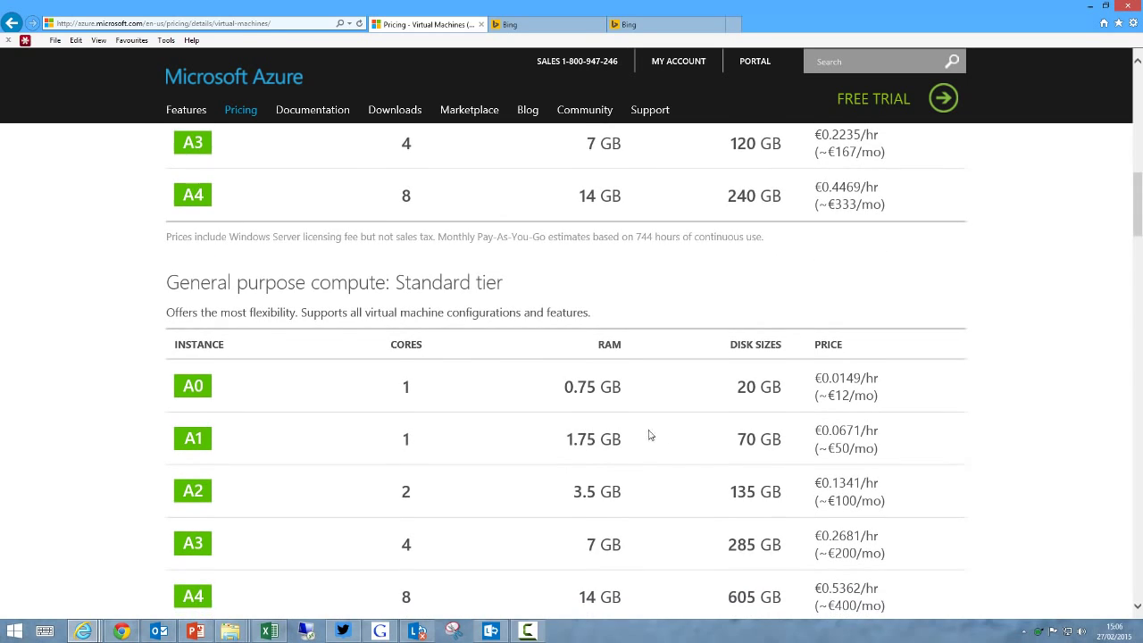
scroll(737, 554, down, 2)
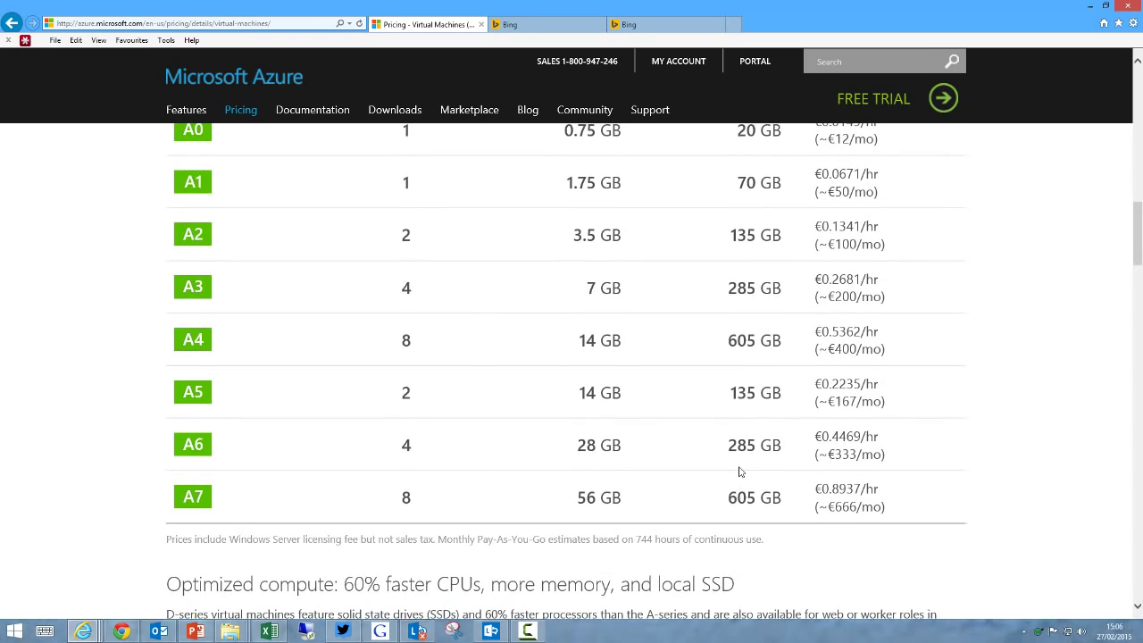
scroll(740, 472, up, 4)
scroll(739, 469, down, 2)
scroll(739, 468, down, 5)
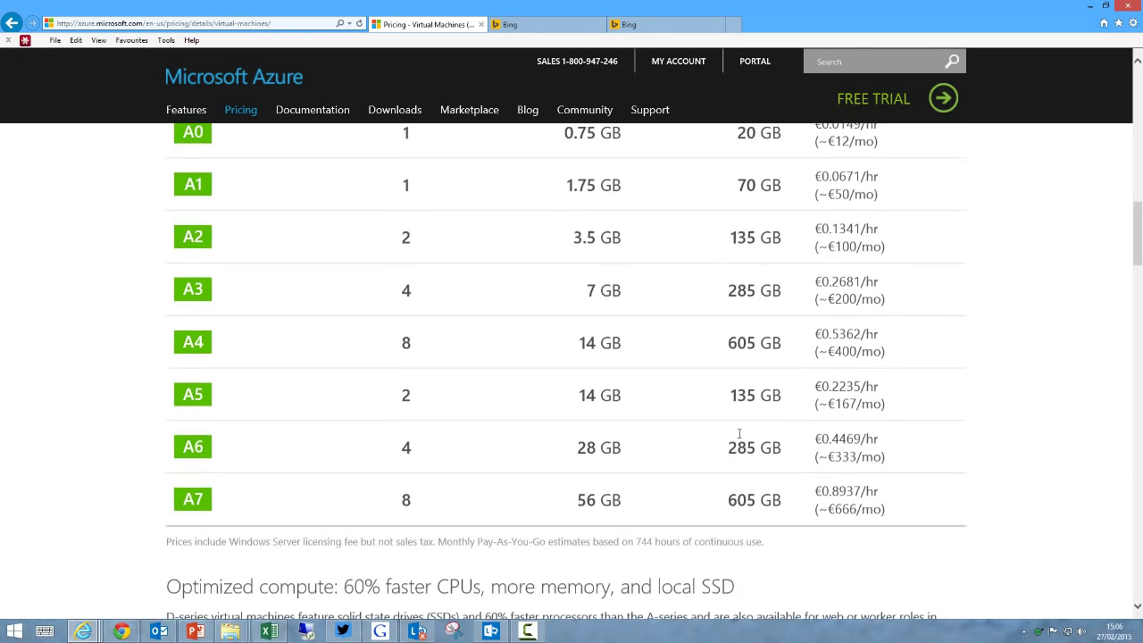
Examine the D-series description and its D1 to D14 instance specifications, highlighting the "DS" variant aimed at Premium Storage.
scroll(301, 464, down, 3)
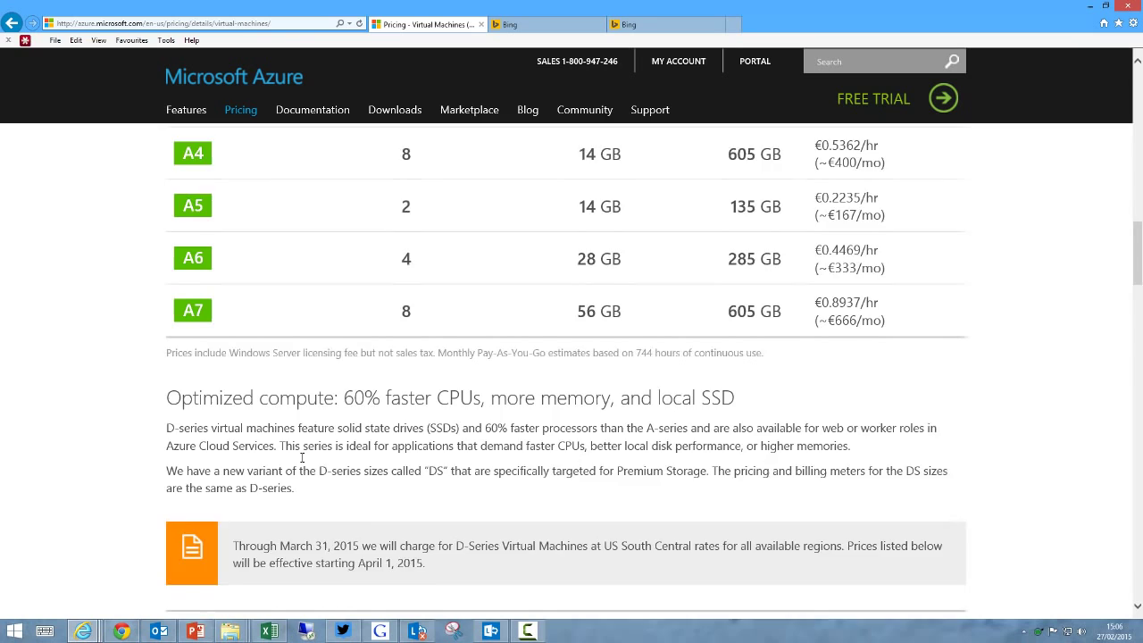
scroll(297, 459, down, 2)
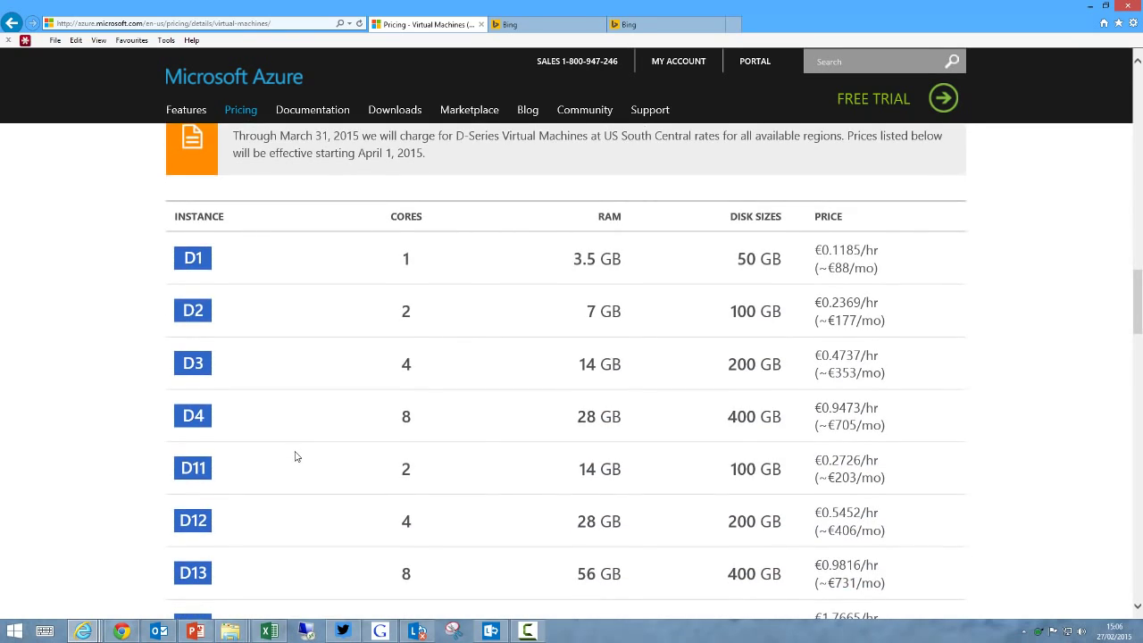
scroll(296, 459, up, 1)
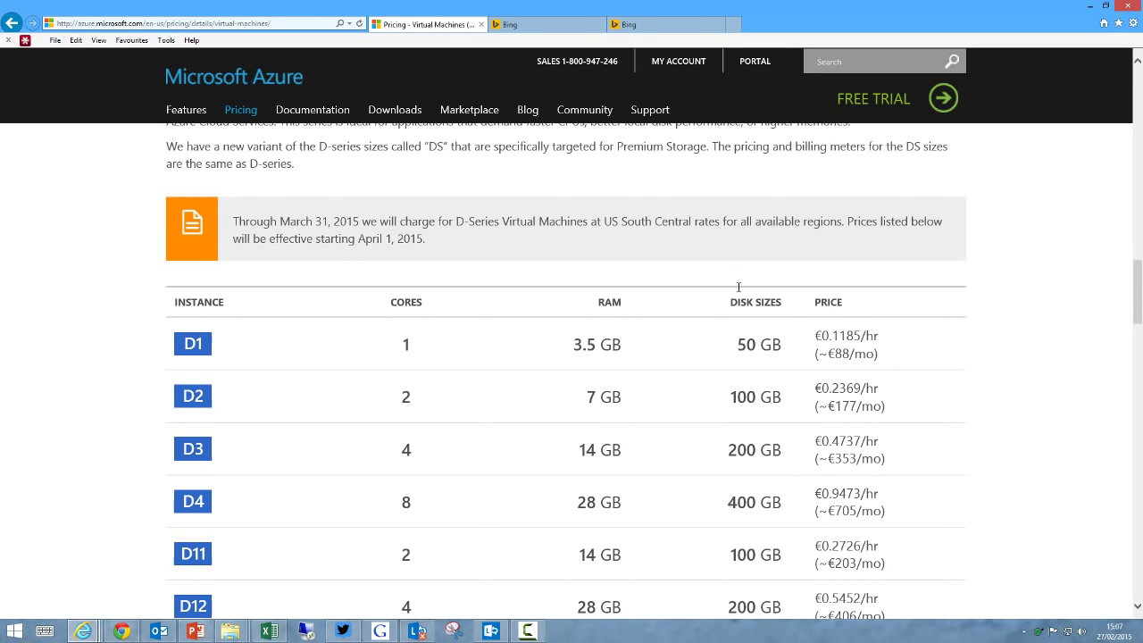
scroll(740, 477, down, 1)
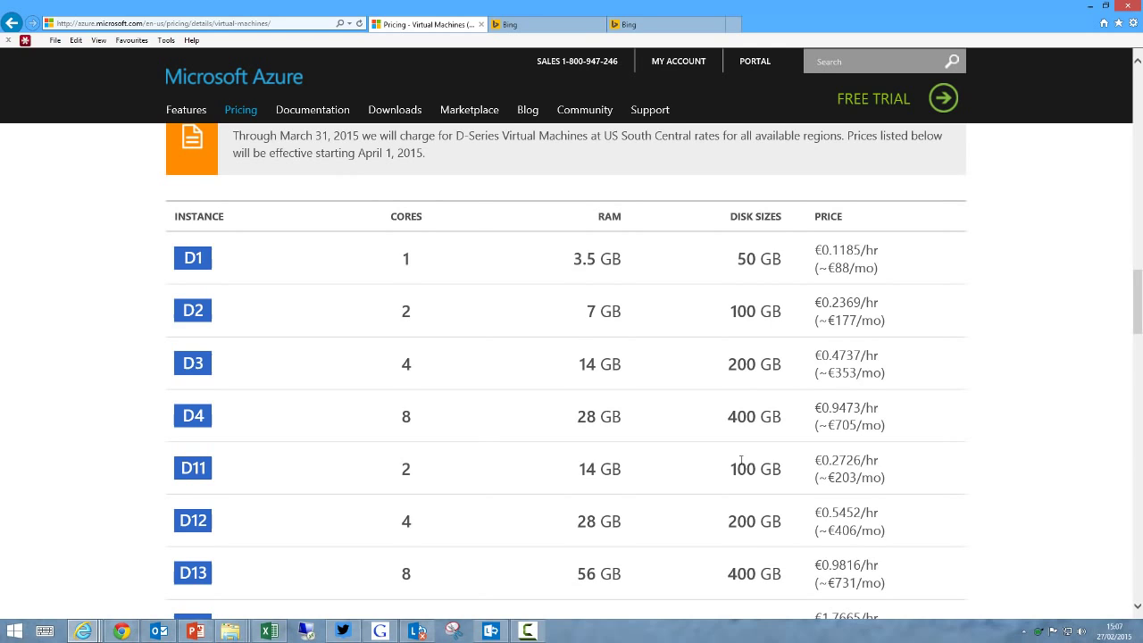
scroll(764, 330, down, 1)
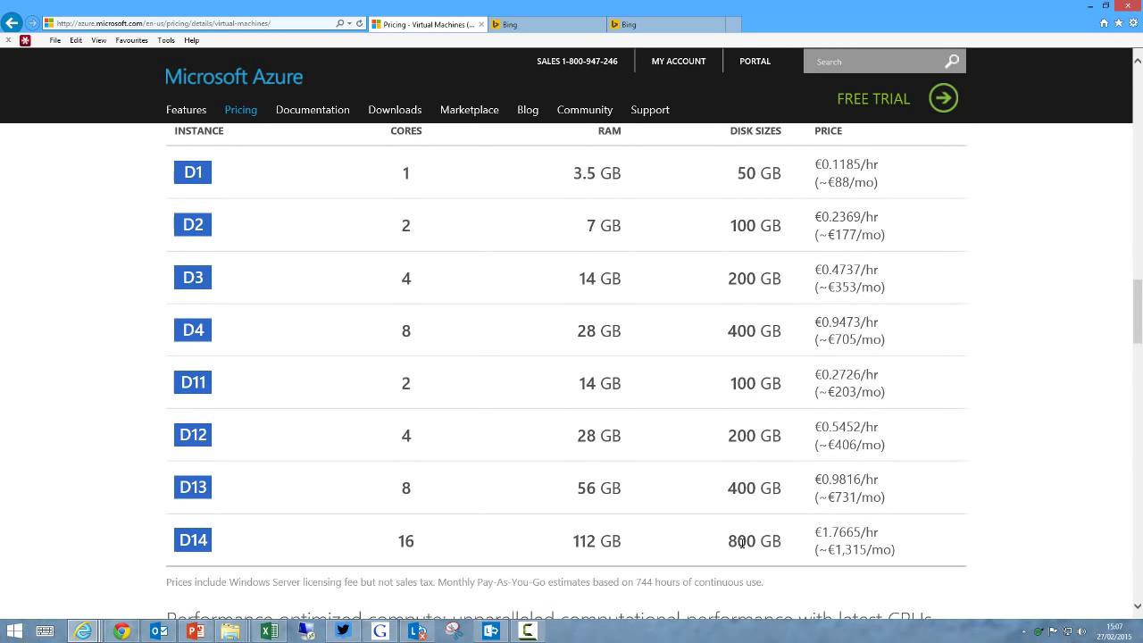
scroll(742, 542, up, 3)
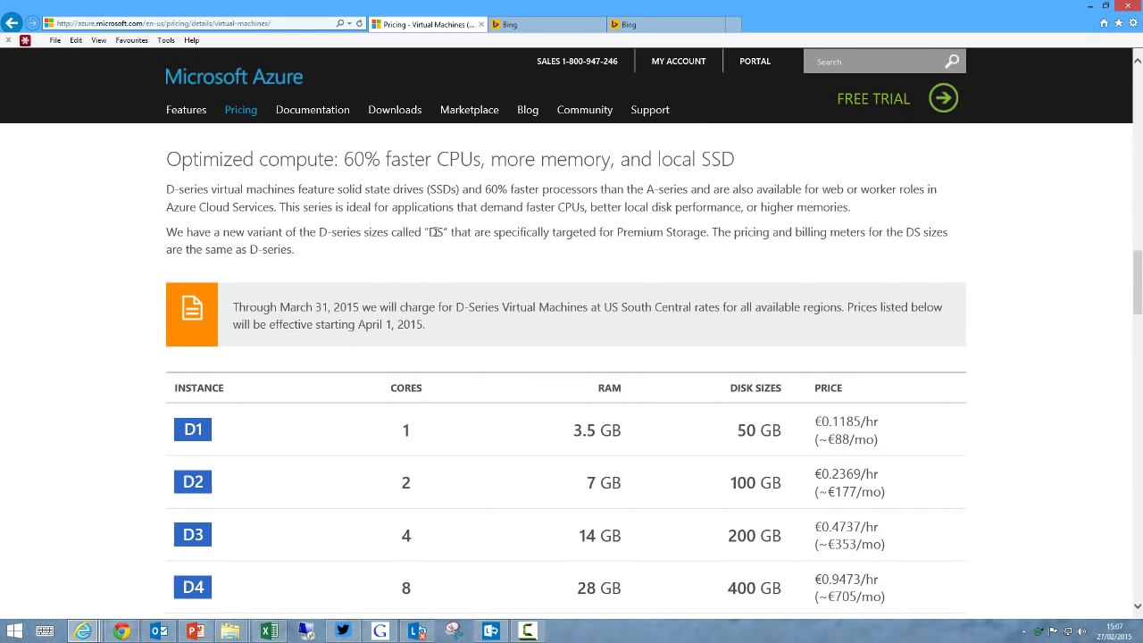
drag(430, 232, 446, 232)
click(442, 239)
double_click(438, 233)
click(437, 235)
Examine the G-series description and its regional availability, along with the network optimized A8 and A9 instances.
scroll(434, 352, down, 8)
scroll(434, 354, down, 1)
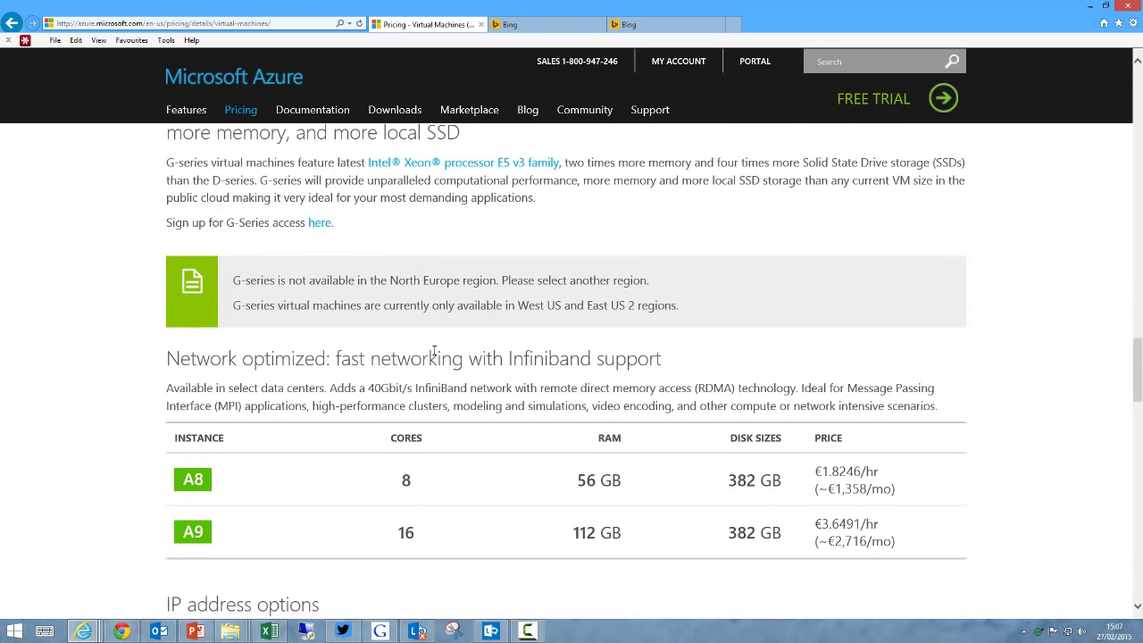
scroll(305, 326, up, 2)
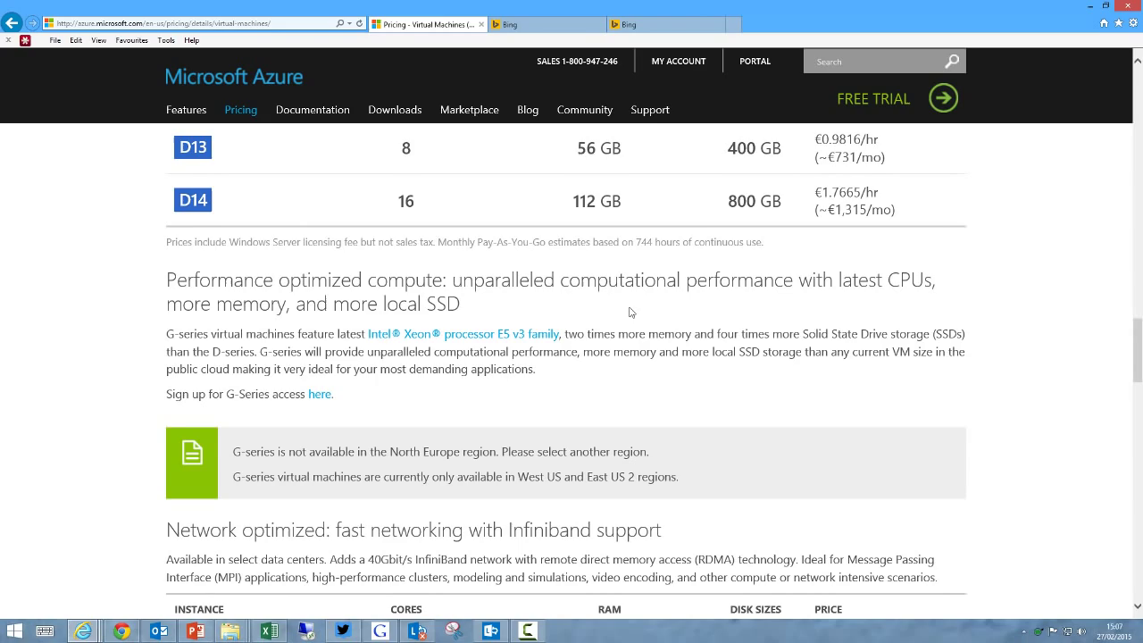
scroll(629, 331, up, 13)
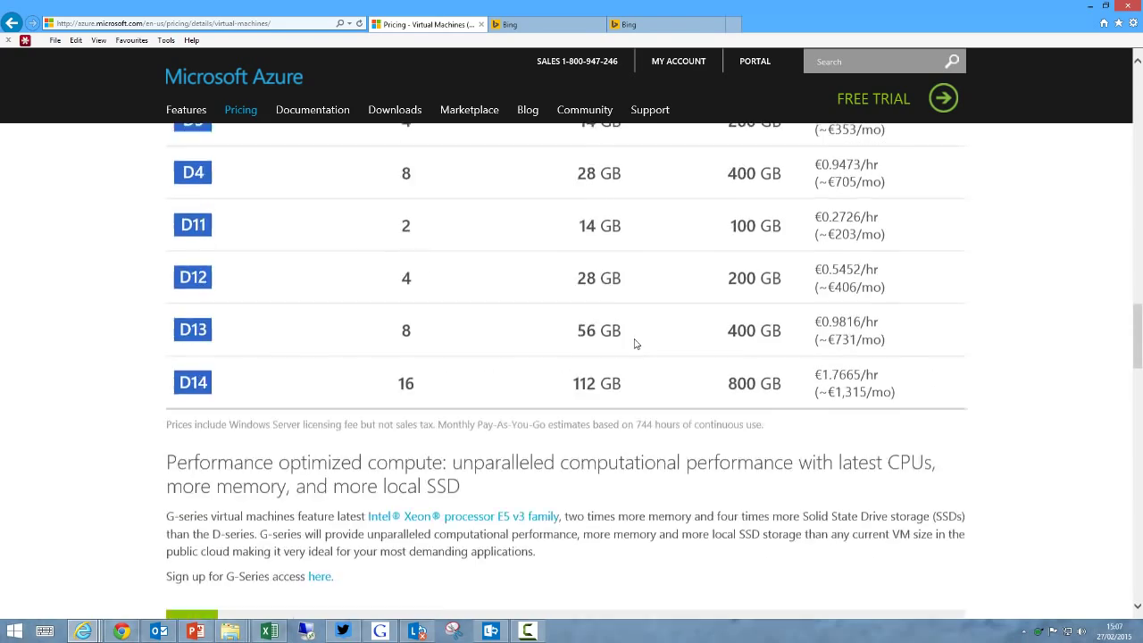
Review the Basic tier table, highlighting the A0 and A1 hourly prices, the A0 monthly price and the A2 disk size.
scroll(635, 340, up, 6)
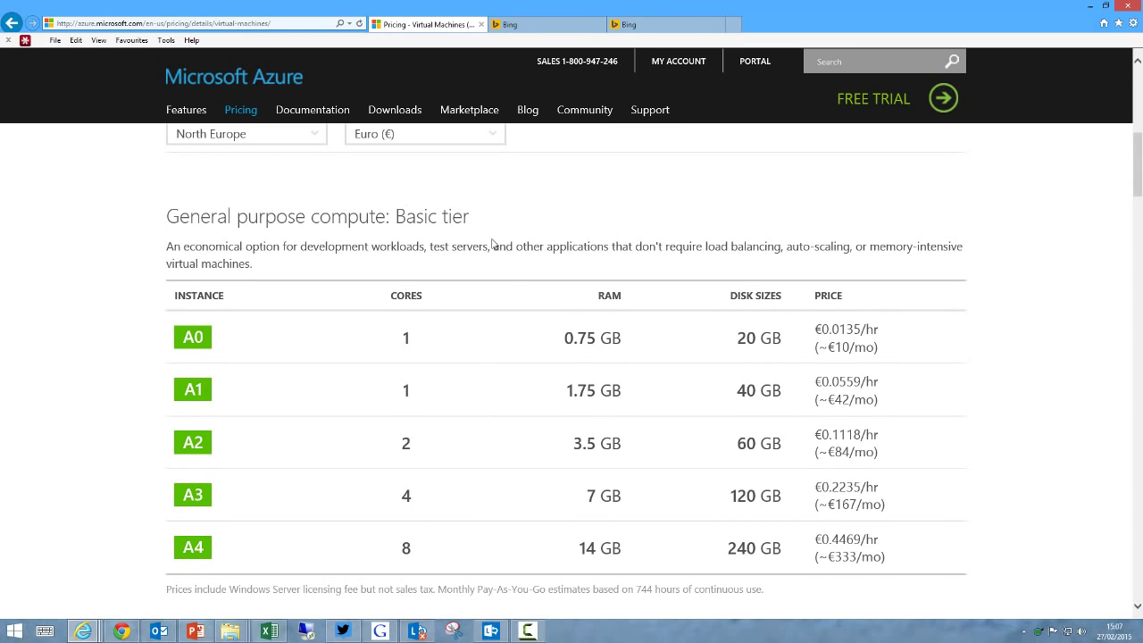
scroll(536, 286, down, 3)
scroll(523, 396, up, 1)
scroll(522, 396, up, 2)
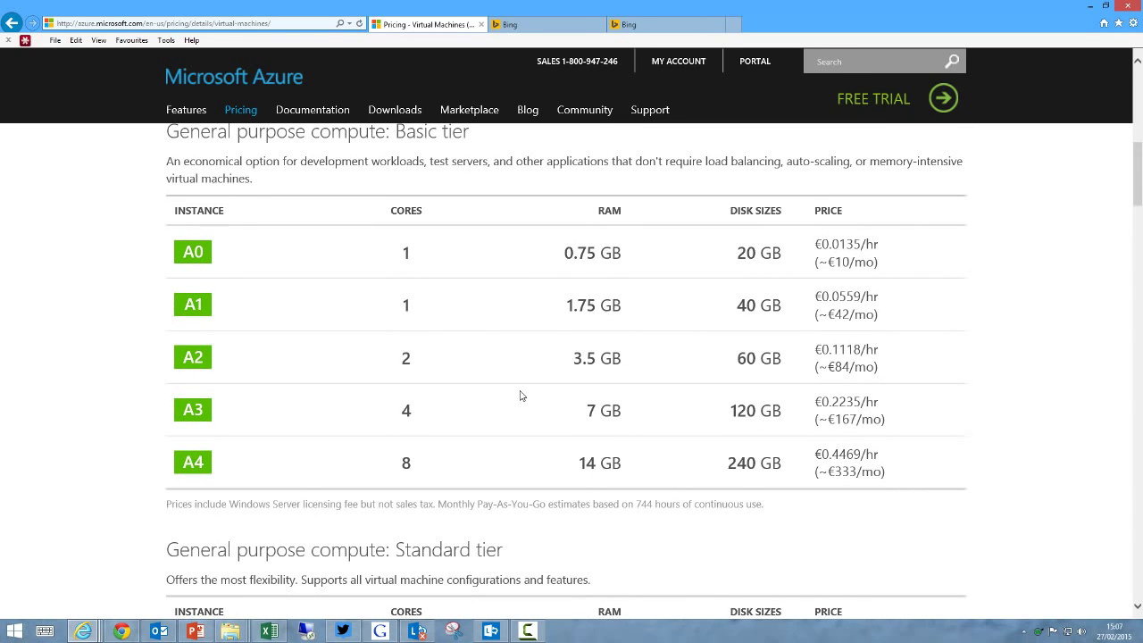
scroll(522, 395, up, 2)
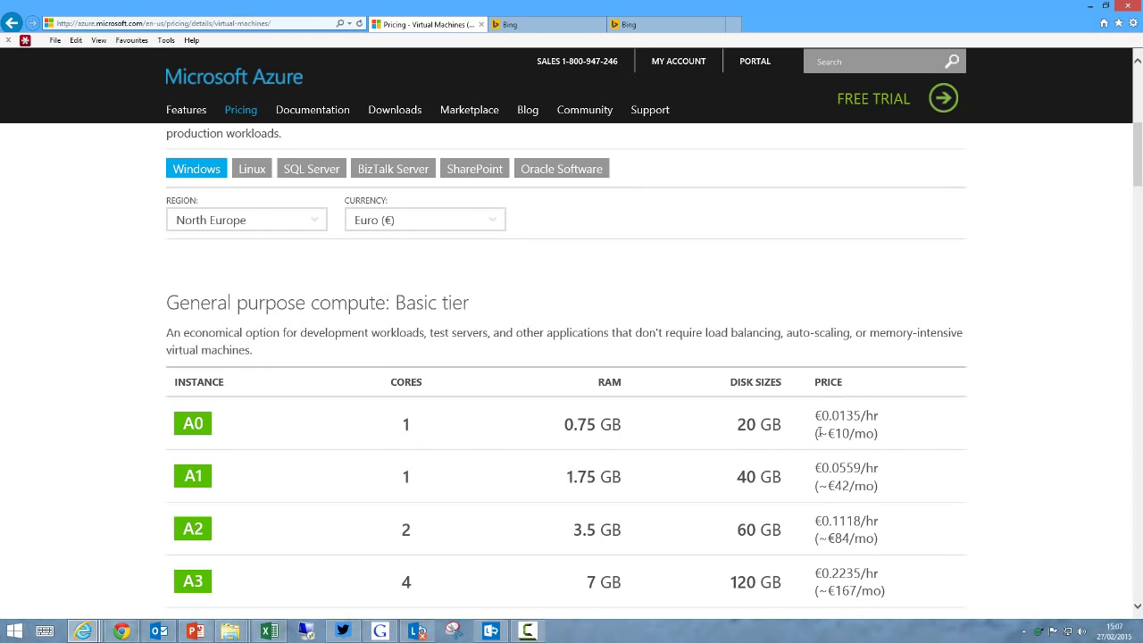
drag(821, 416, 873, 417)
drag(820, 468, 867, 468)
drag(818, 429, 884, 436)
click(916, 450)
drag(780, 531, 738, 530)
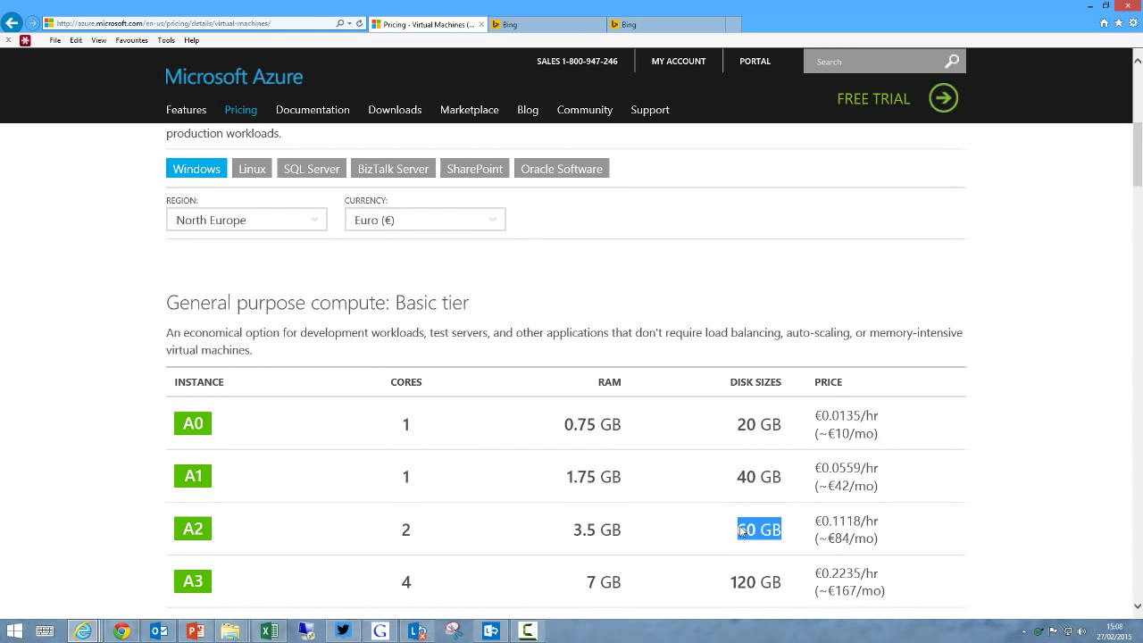
click(743, 529)
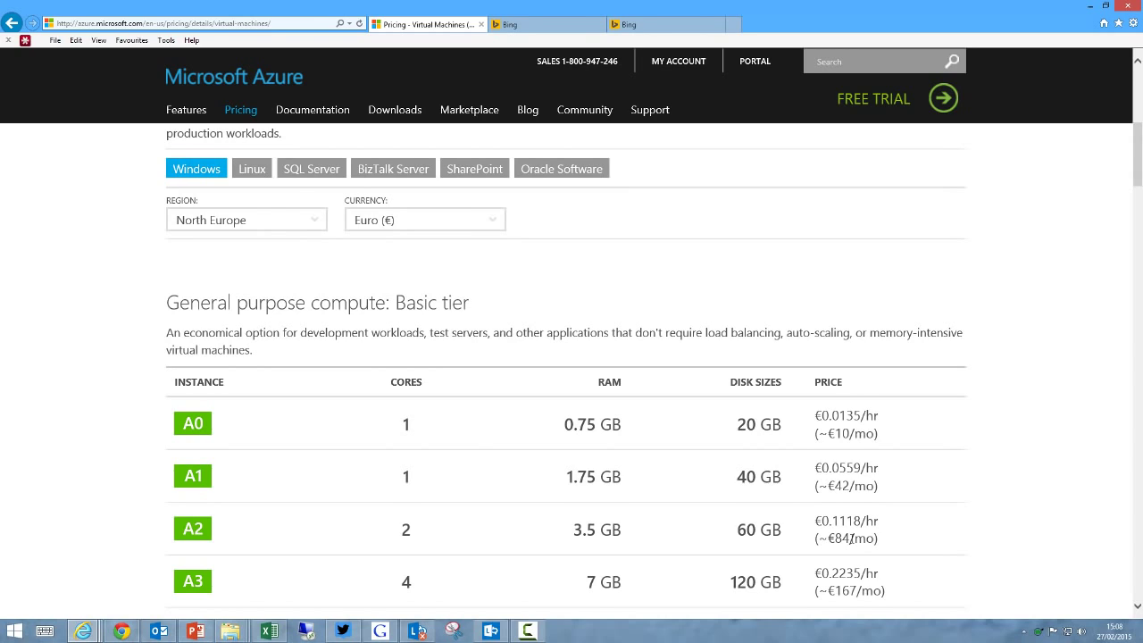
View the Linux and SQL Server pricing, highlighting the SQL Standard hourly rates for the one-core and two-core instances.
click(256, 177)
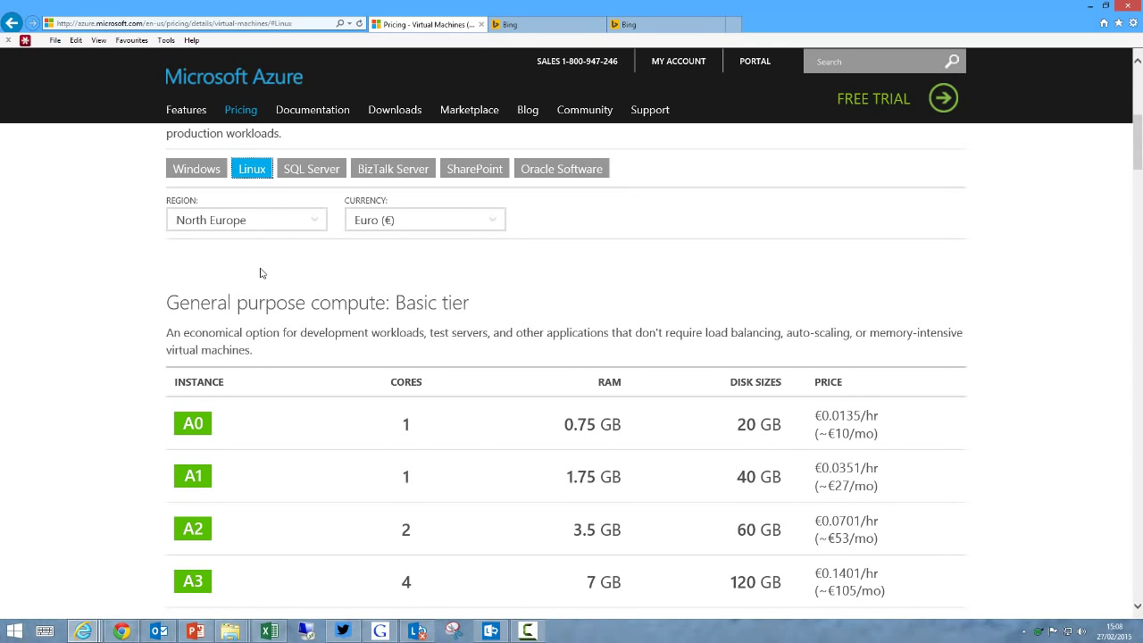
click(298, 174)
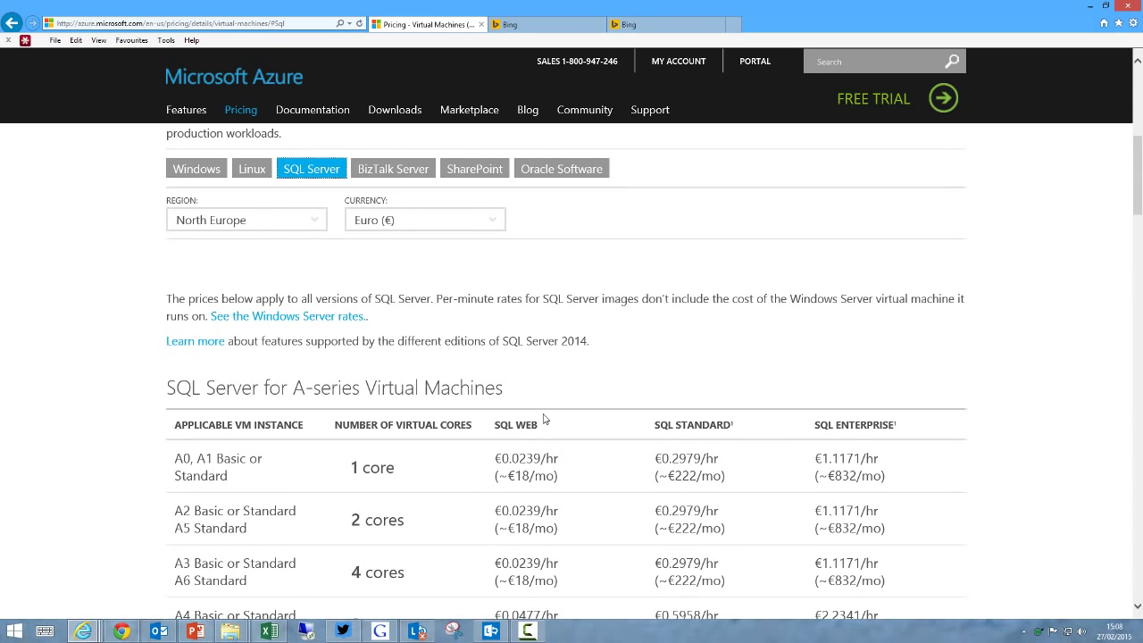
drag(662, 458, 709, 458)
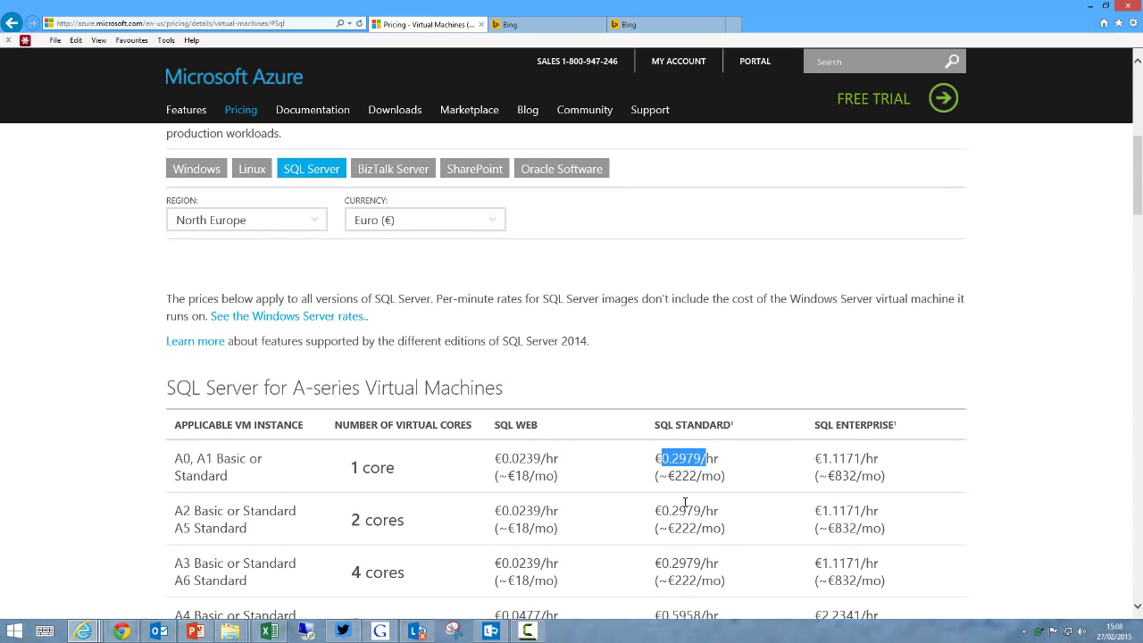
drag(661, 510, 719, 511)
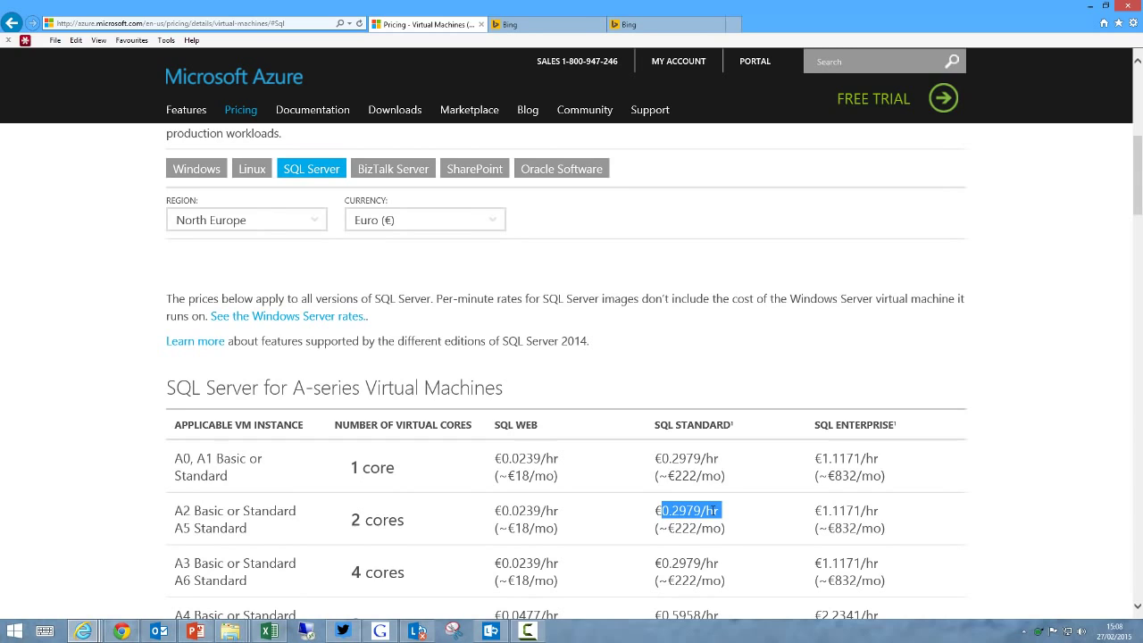
click(659, 511)
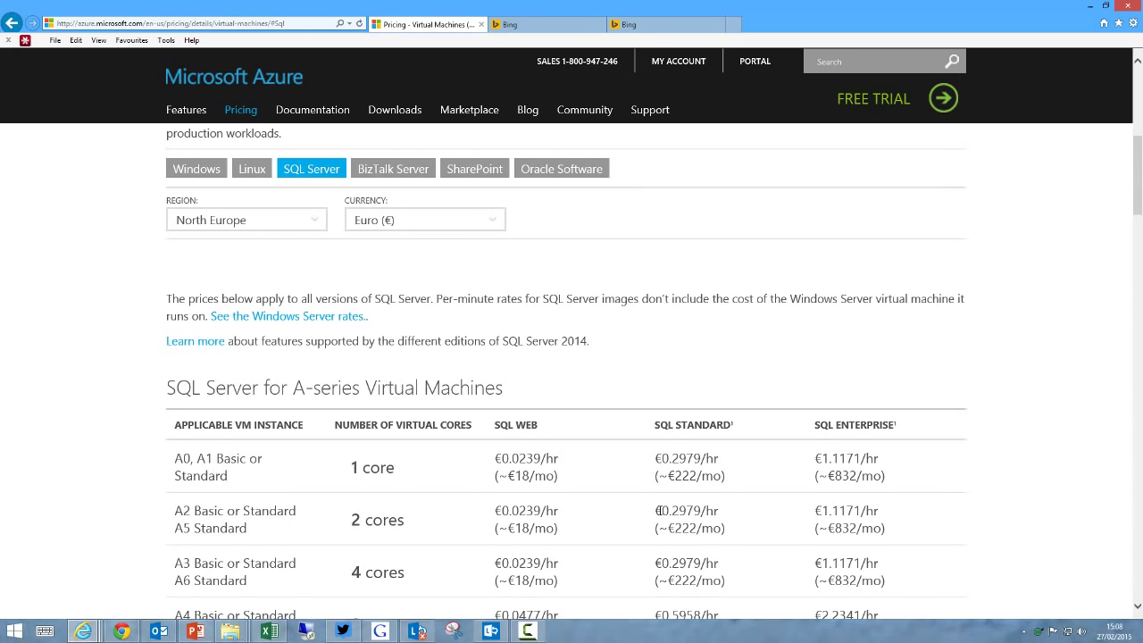
drag(659, 511, 723, 512)
click(718, 519)
View the BizTalk Server, SharePoint and Oracle Software pricing, highlighting the Oracle Database (EE) heading and its one-core hourly rate.
click(422, 175)
click(483, 176)
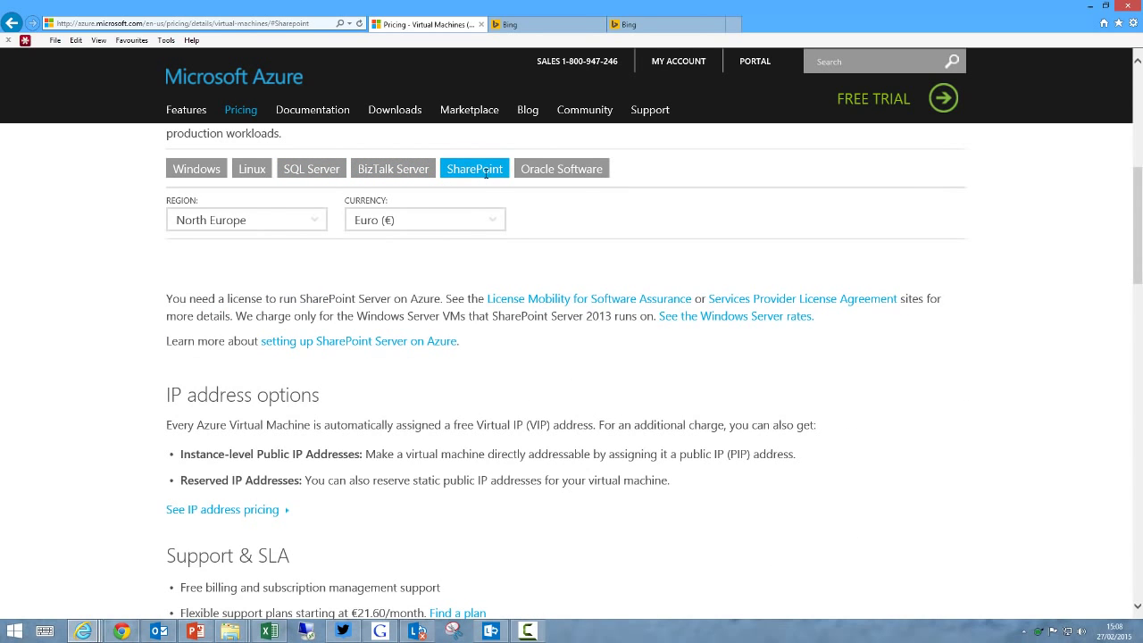
click(571, 175)
scroll(696, 444, down, 2)
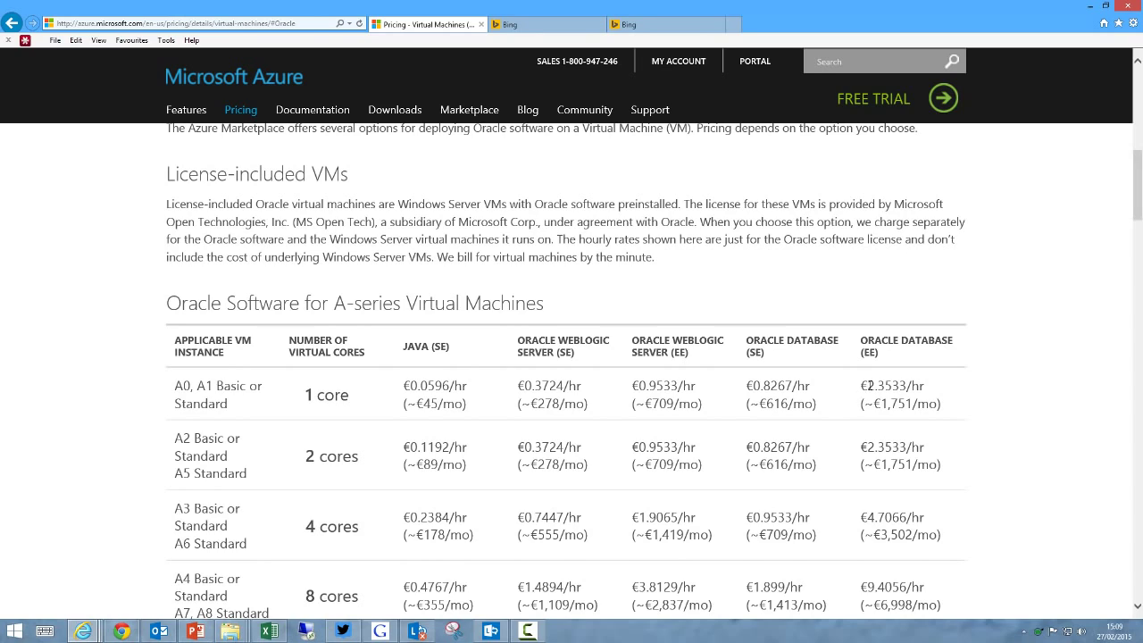
triple_click(892, 365)
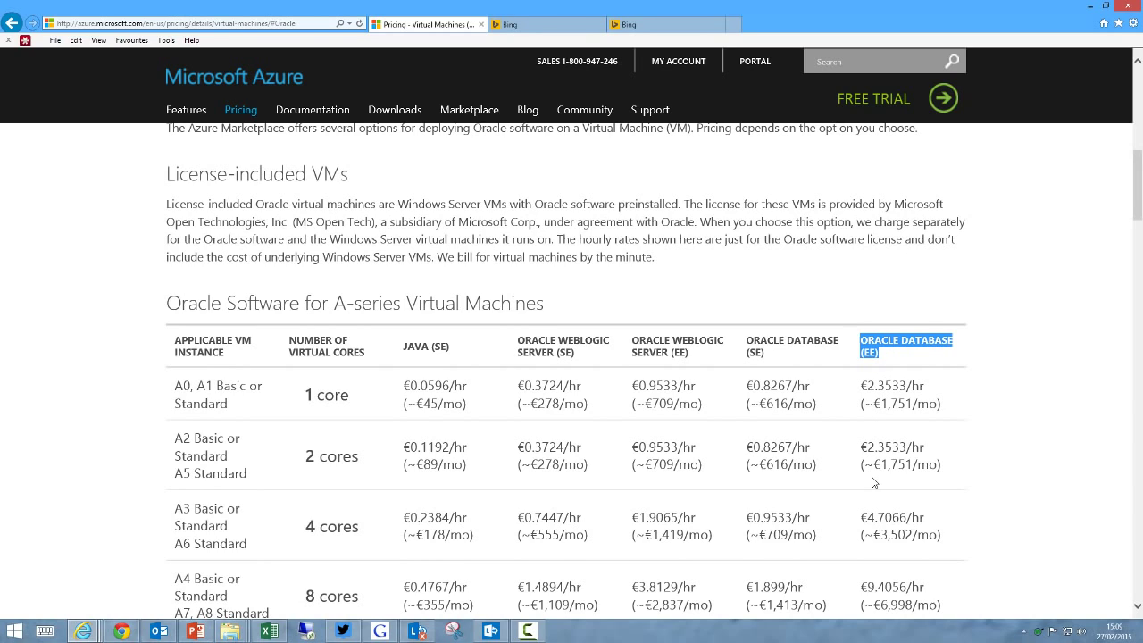
drag(861, 386, 928, 387)
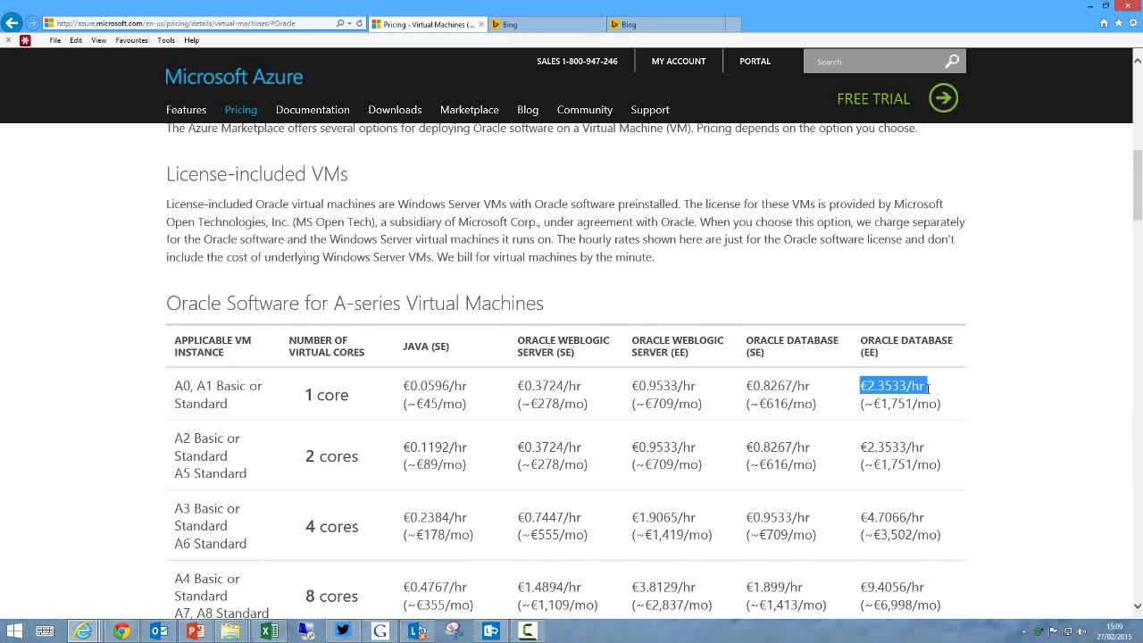
scroll(902, 471, up, 5)
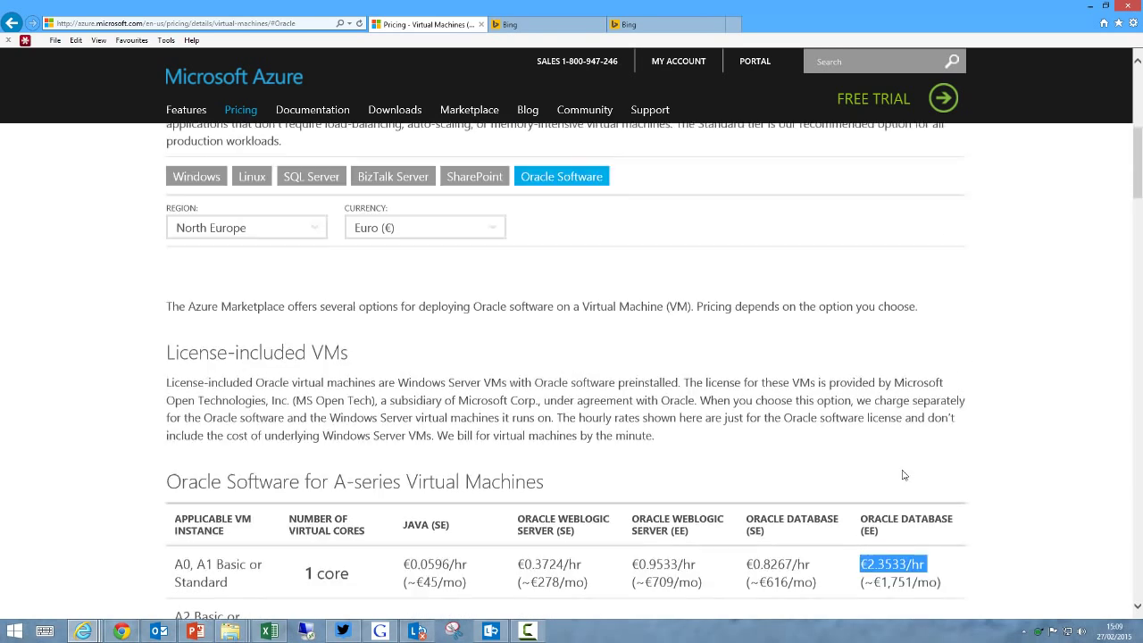
Return to the Windows pricing and highlight the RAM of the Basic tier A1 instance.
click(193, 340)
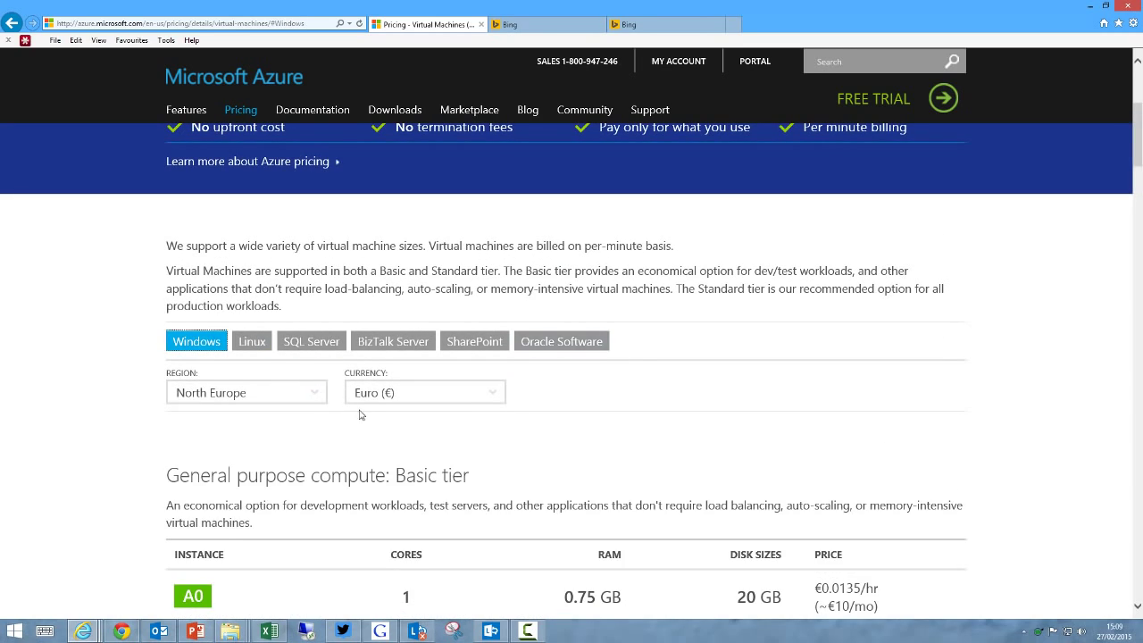
scroll(362, 409, down, 2)
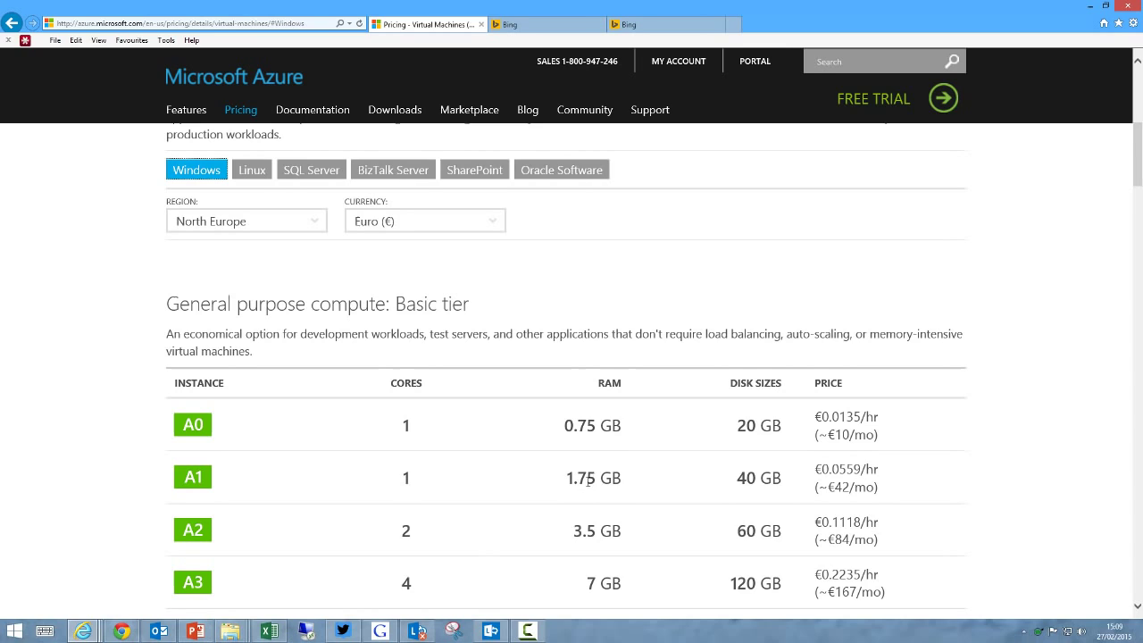
drag(566, 478, 633, 485)
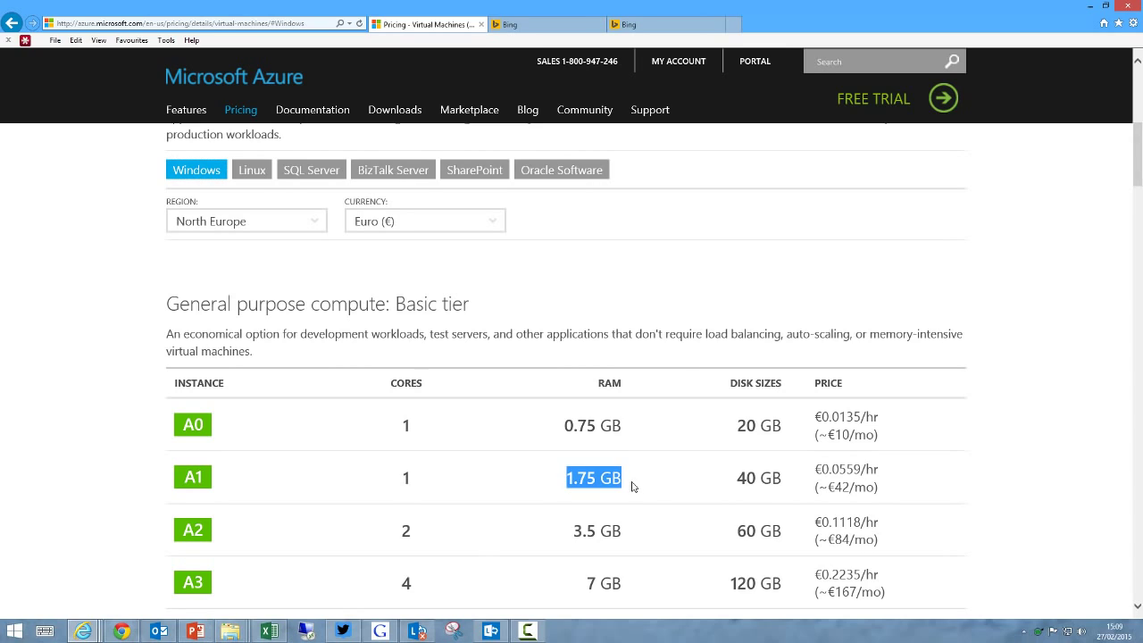
click(545, 476)
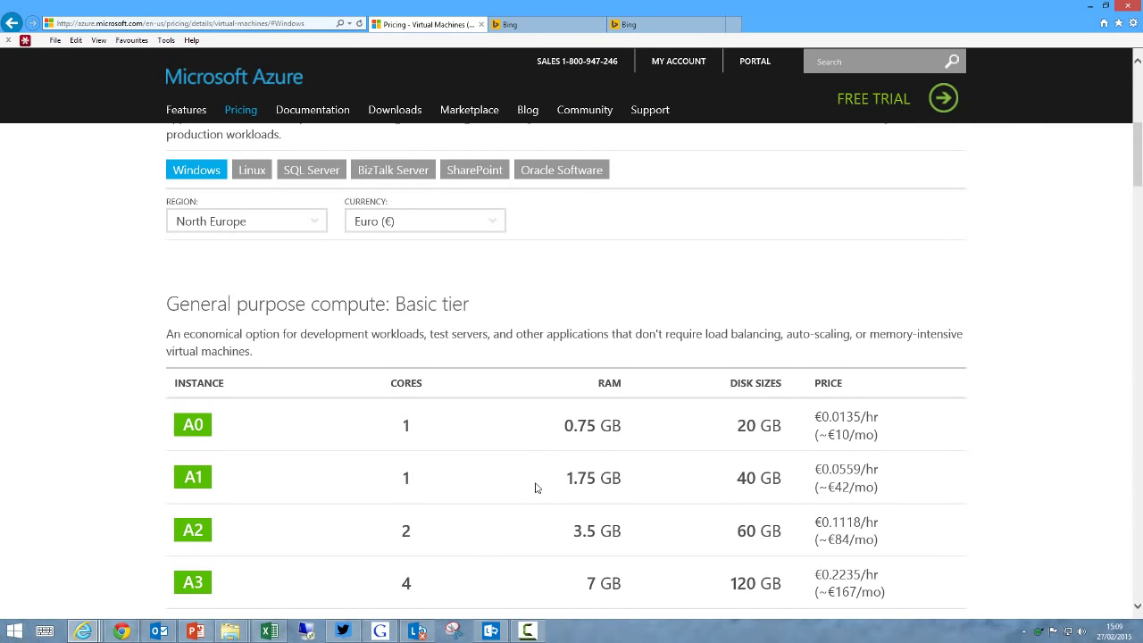
Switch to the Excel cost estimate and replace the Domain role's item in B7 with "A1 Basic".
click(268, 630)
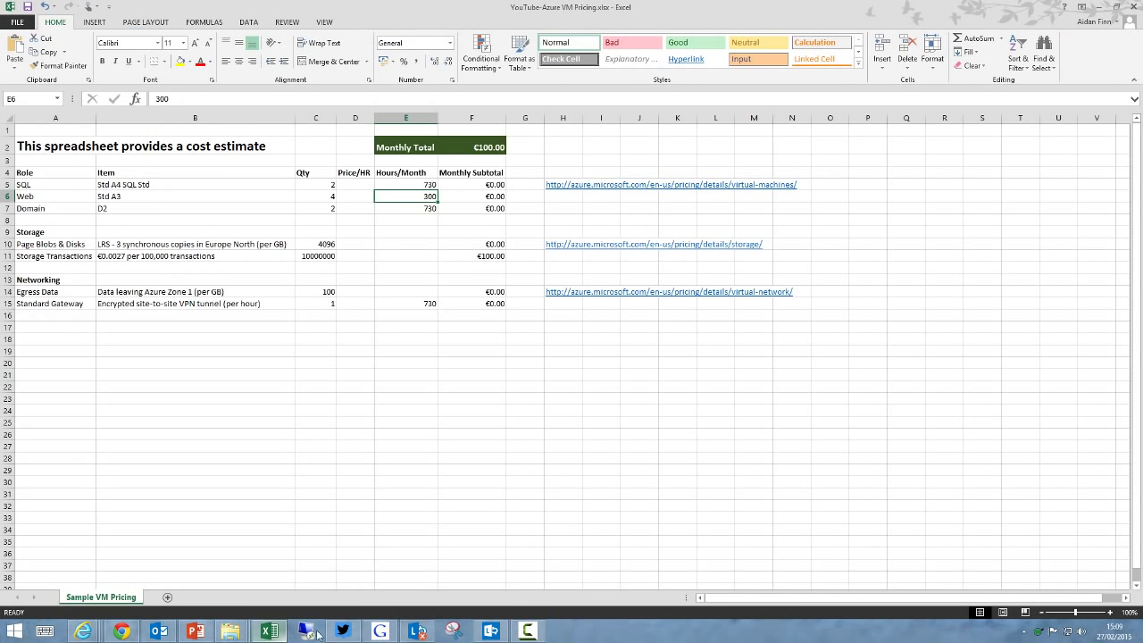
click(107, 207)
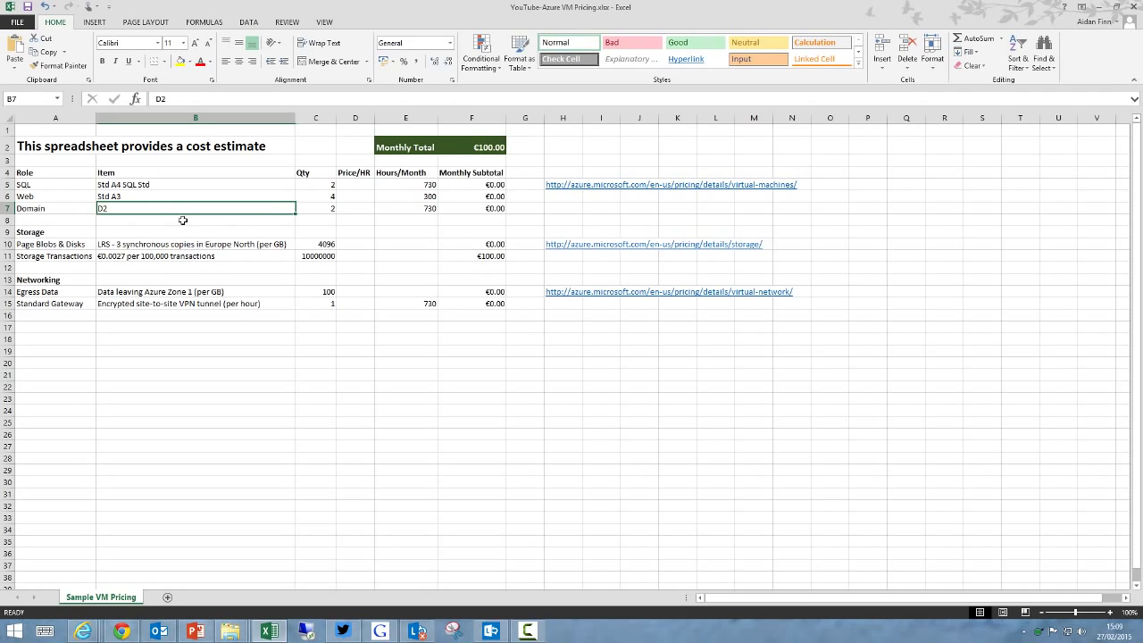
key(Delete)
key(alt+Tab)
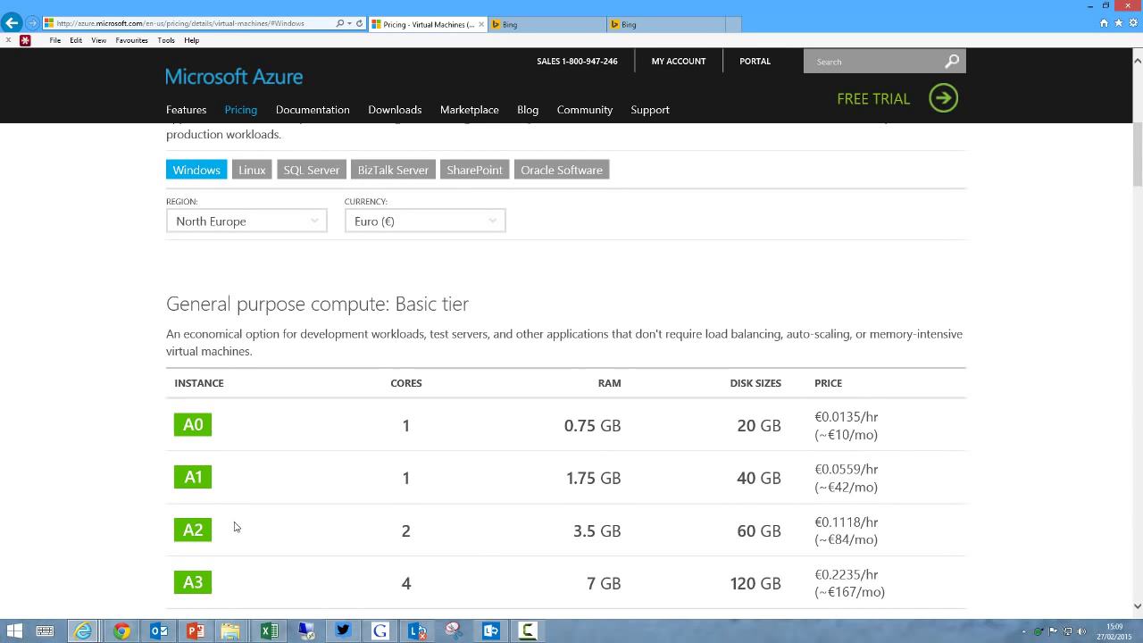
key(alt+Tab)
text(A2)
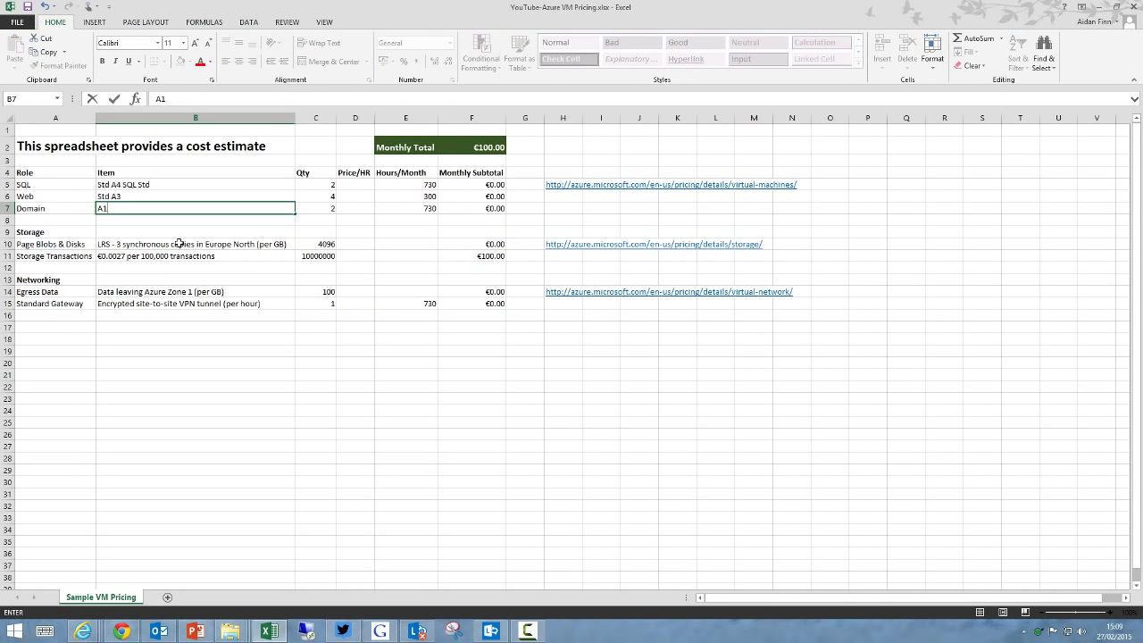
key(ctrl+Return)
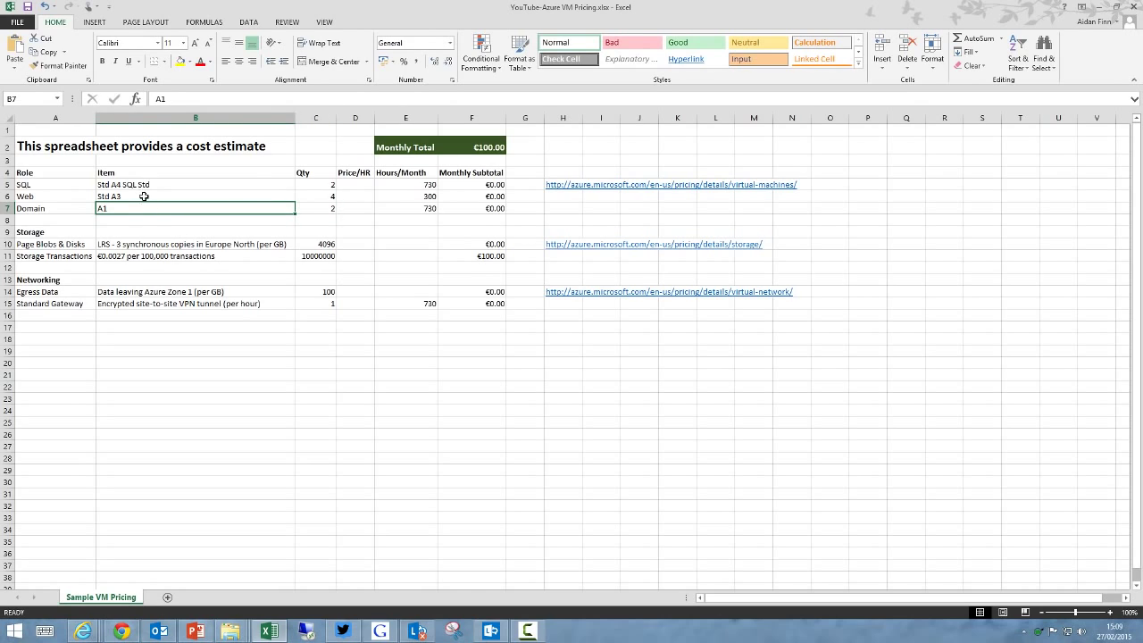
double_click(146, 209)
text(Basc)
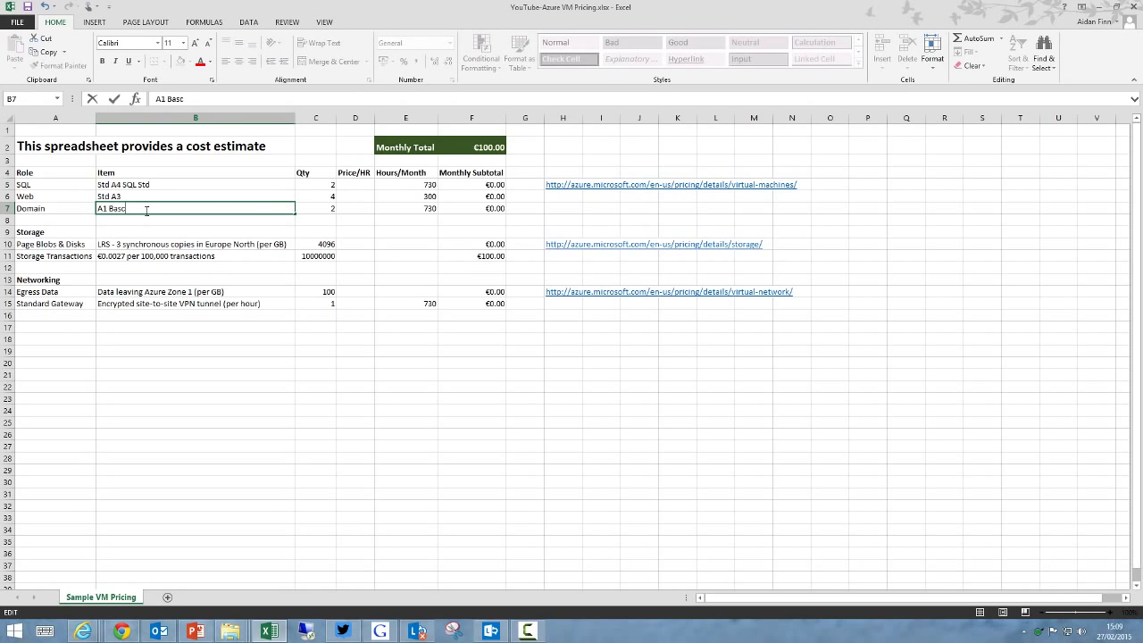
Copy the Basic tier A1 hourly price of €0.0559 from the Azure pricing page into the Domain row's Price/HR cell, D7.
key(alt+Tab)
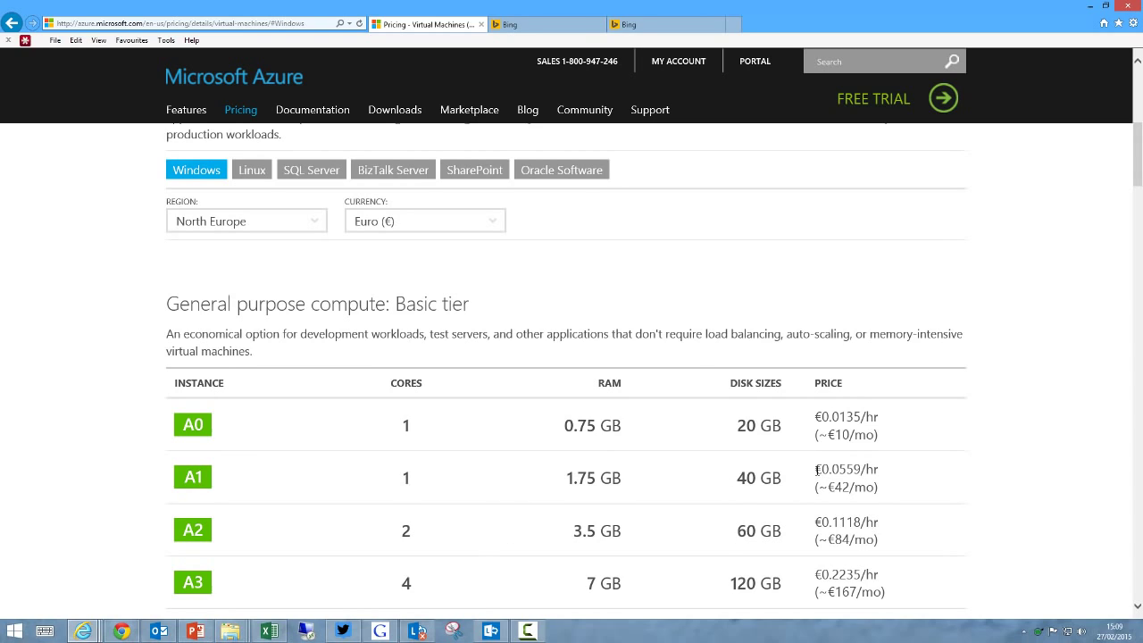
drag(816, 469, 861, 471)
key(ctrl+c)
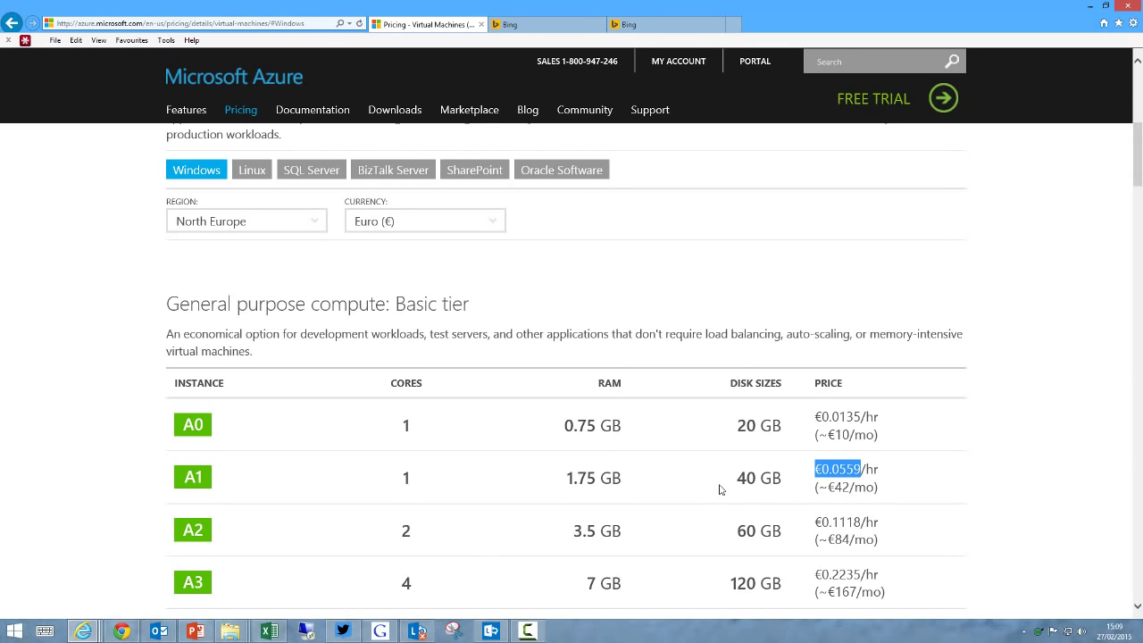
key(alt+Tab)
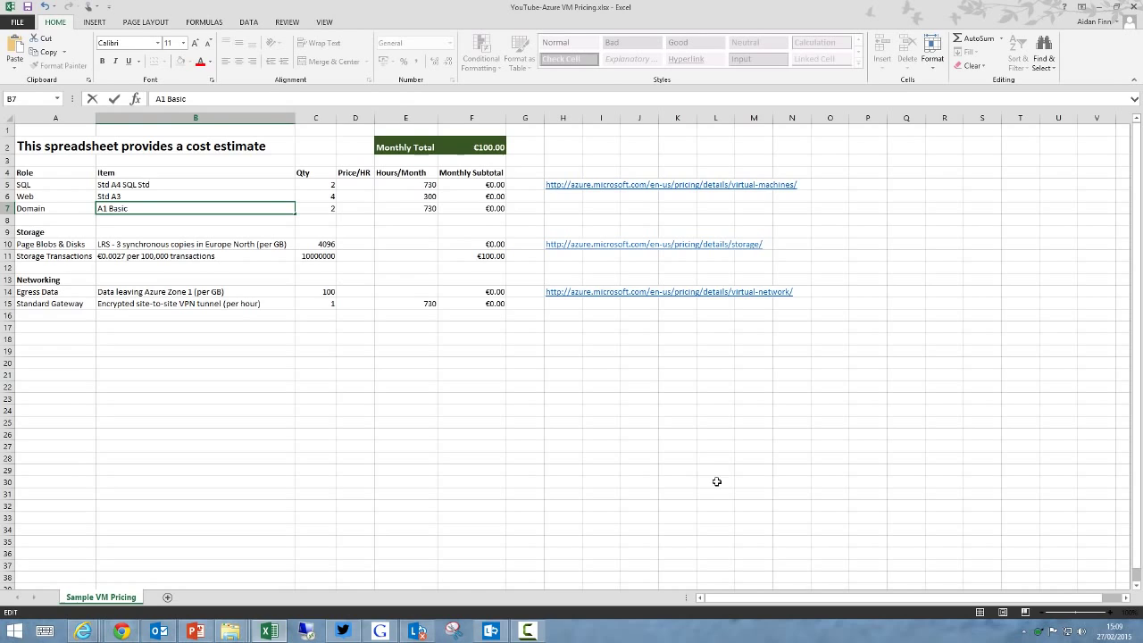
click(360, 209)
click(329, 93)
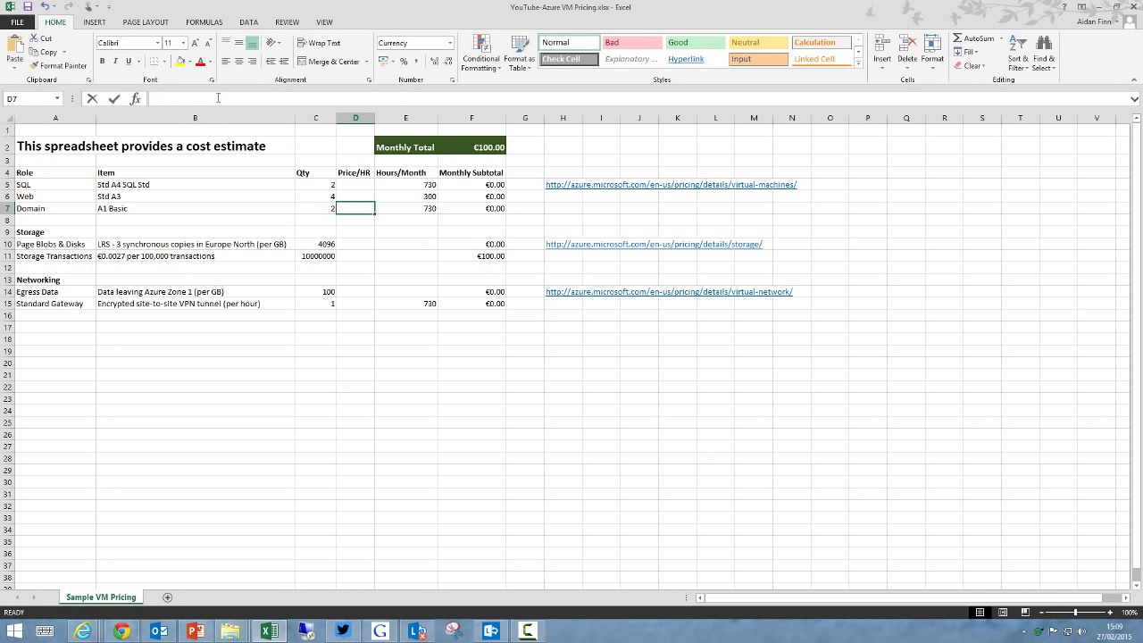
key(ctrl+v)
key(Return)
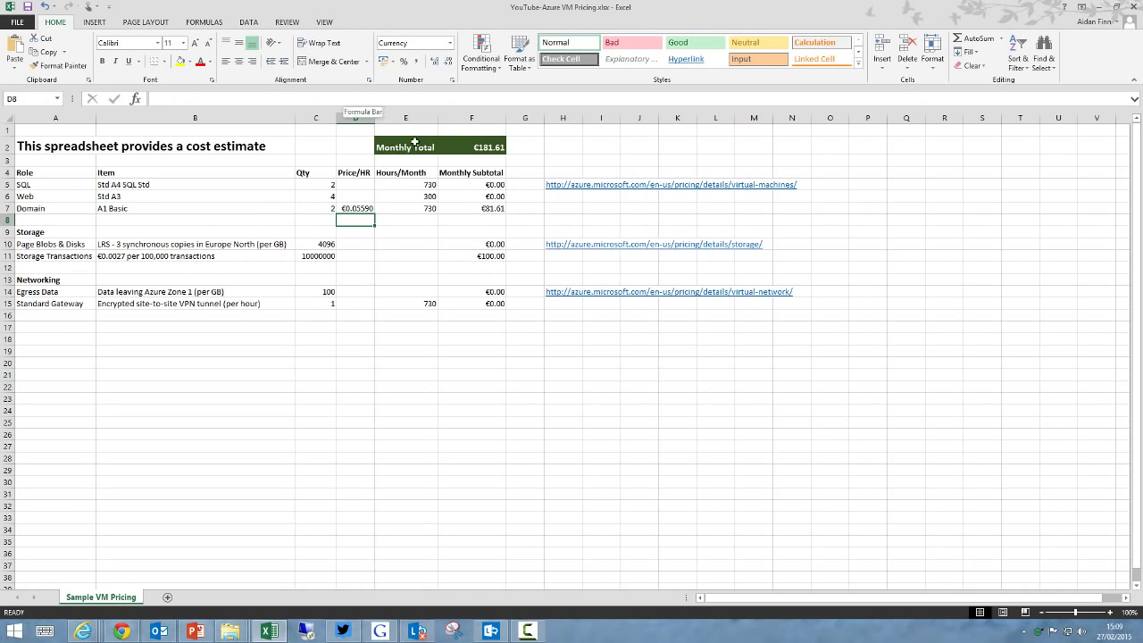
Inspect the Domain row's Monthly Subtotal formula in F7 and leave it unedited.
click(457, 210)
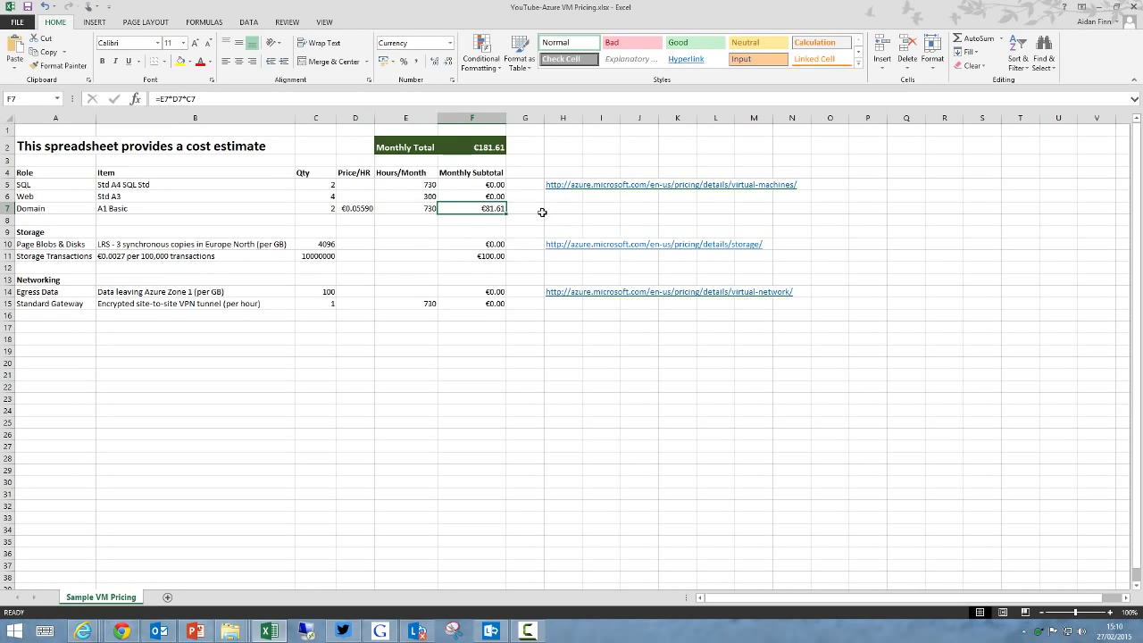
double_click(493, 208)
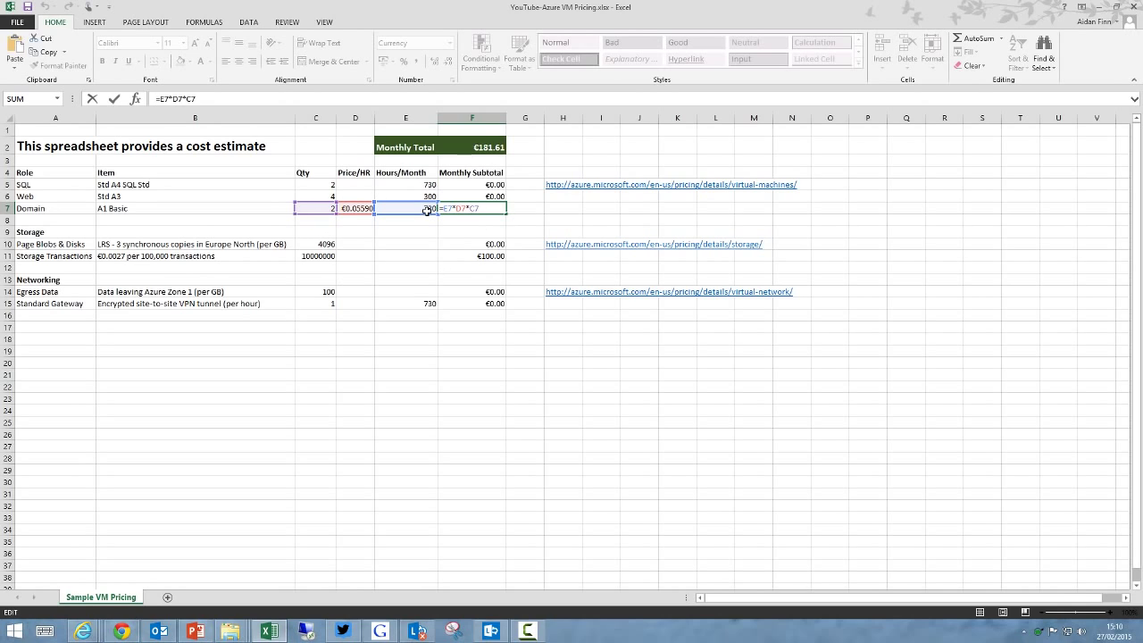
key(Escape)
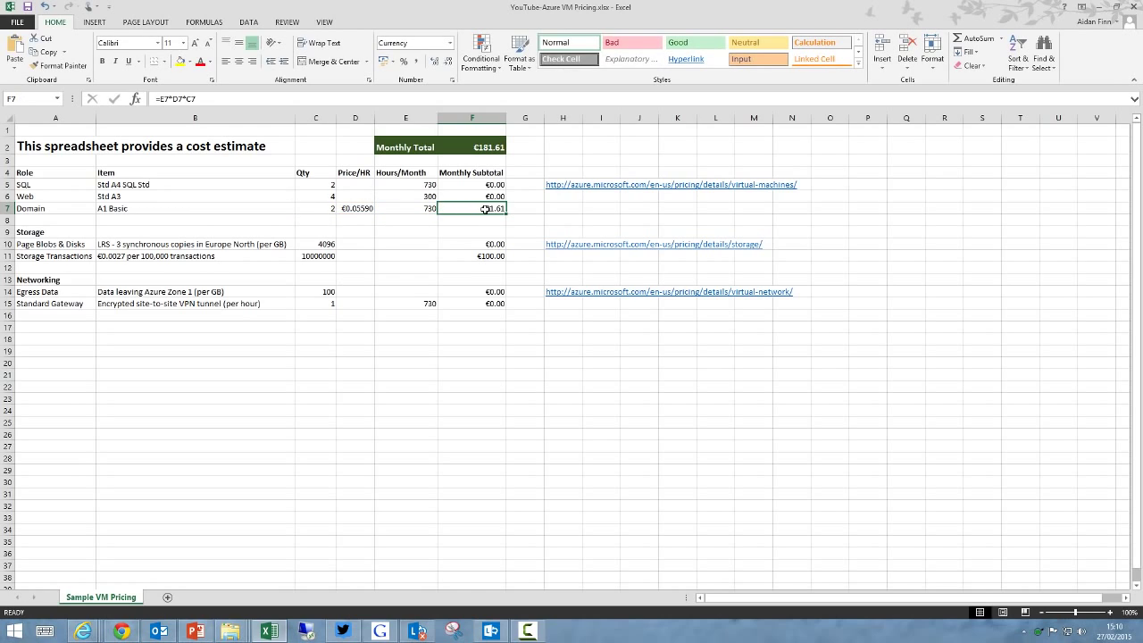
Select the SQL role, switch to the Azure pricing page in the browser and view the SQL Server rates for A-series virtual machines.
click(58, 199)
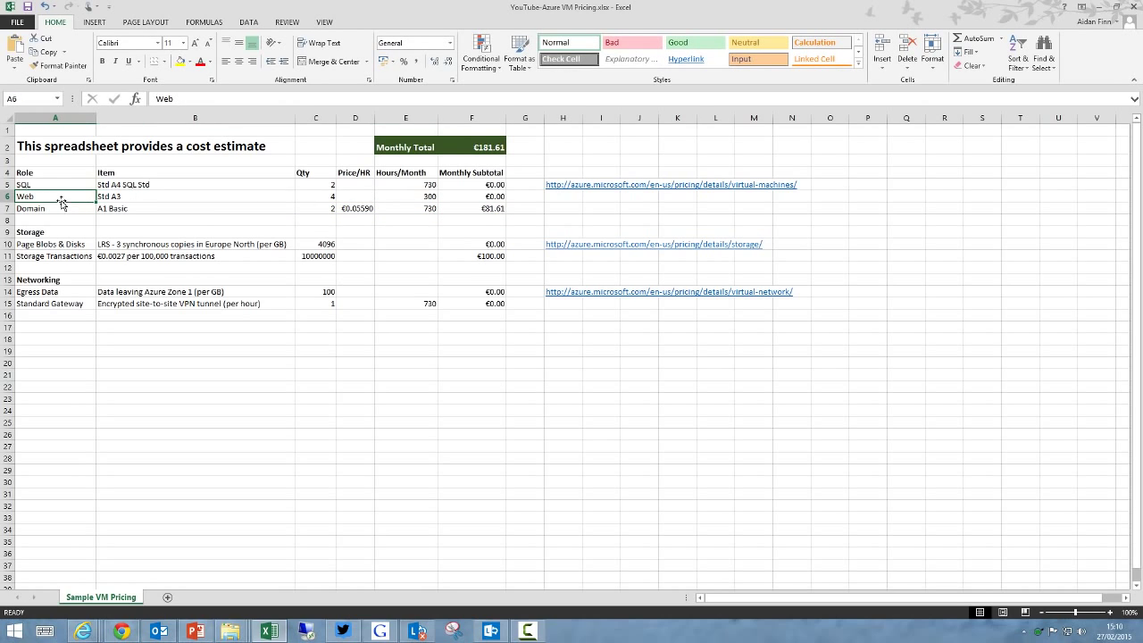
click(51, 185)
key(alt+Tab)
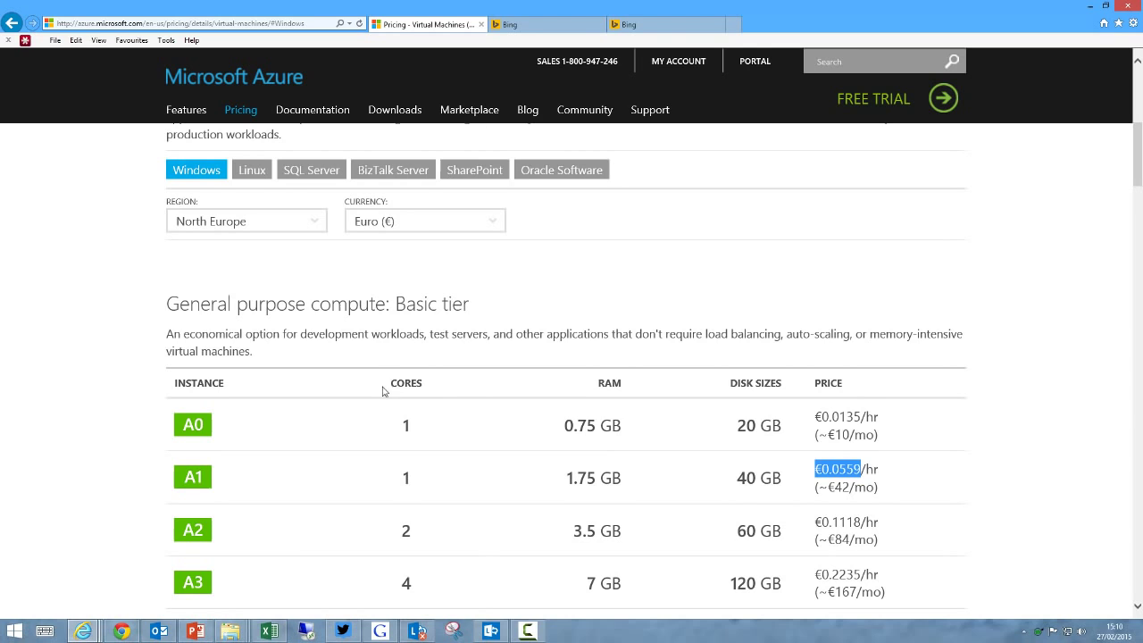
click(348, 333)
click(300, 171)
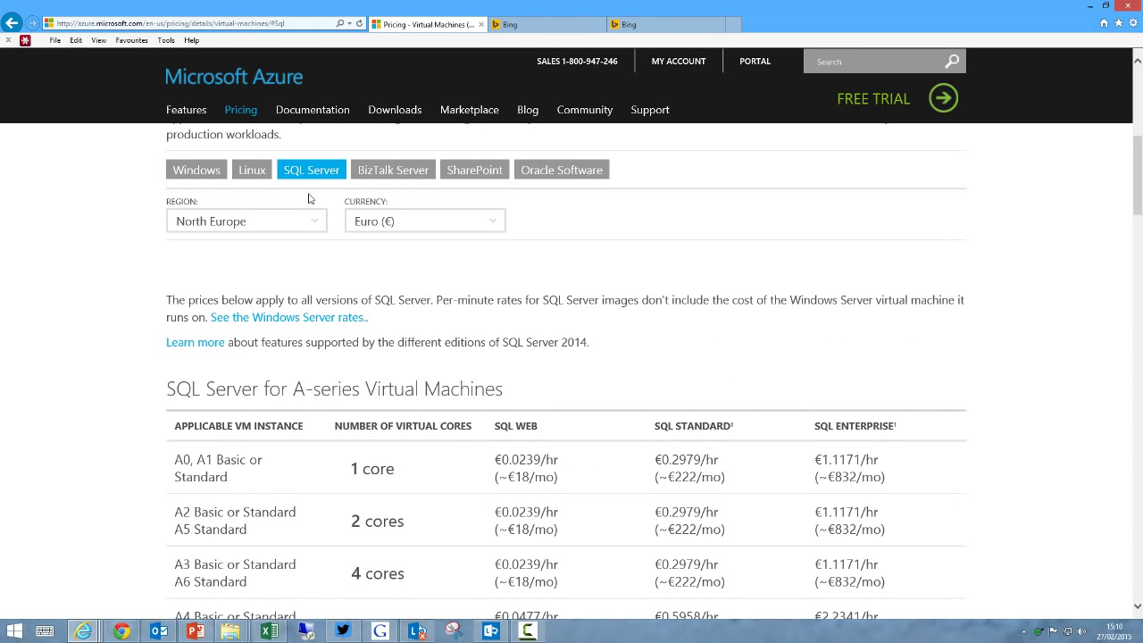
scroll(365, 306, down, 3)
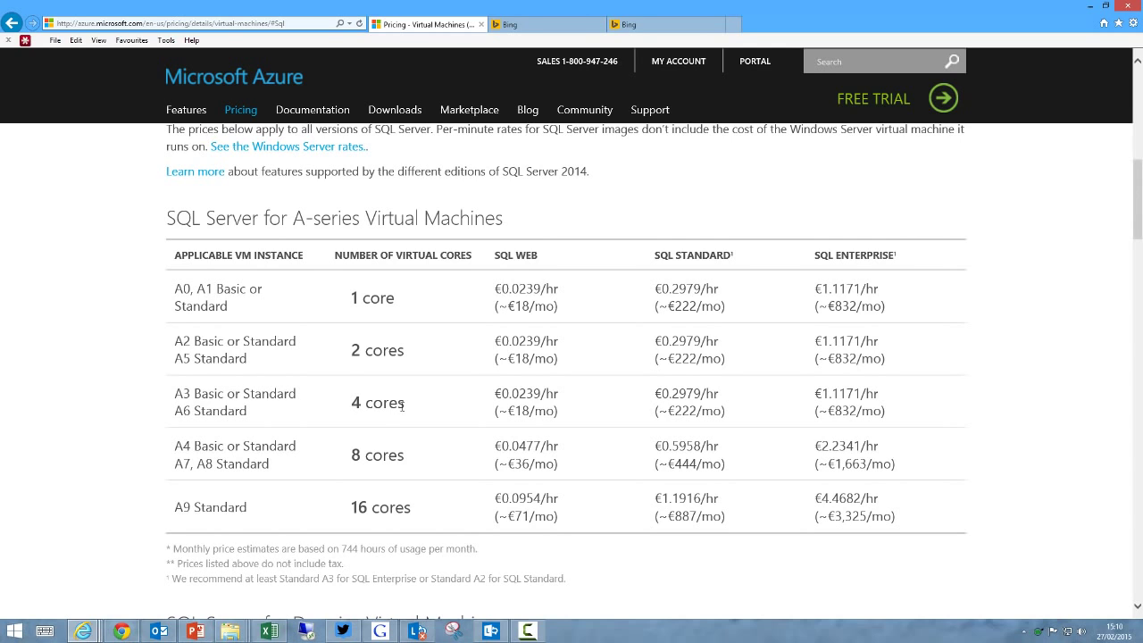
Change the SQL role's item in B5 of the Excel estimate to "Std A3 SQL Std" and return to the Azure pricing page.
key(alt+Tab)
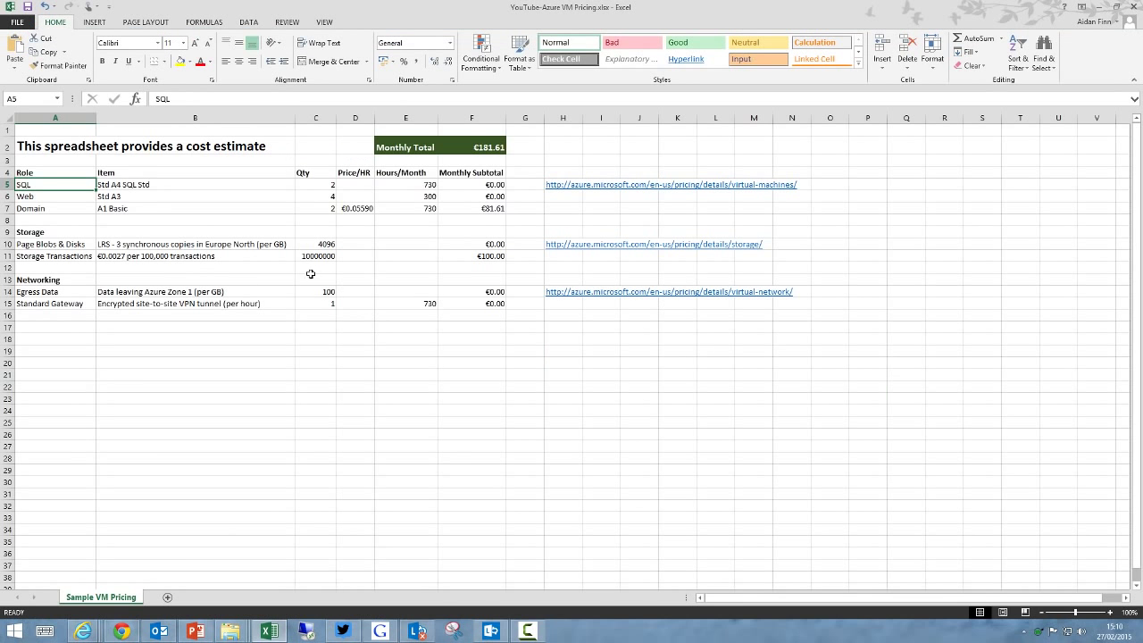
click(145, 186)
double_click(123, 187)
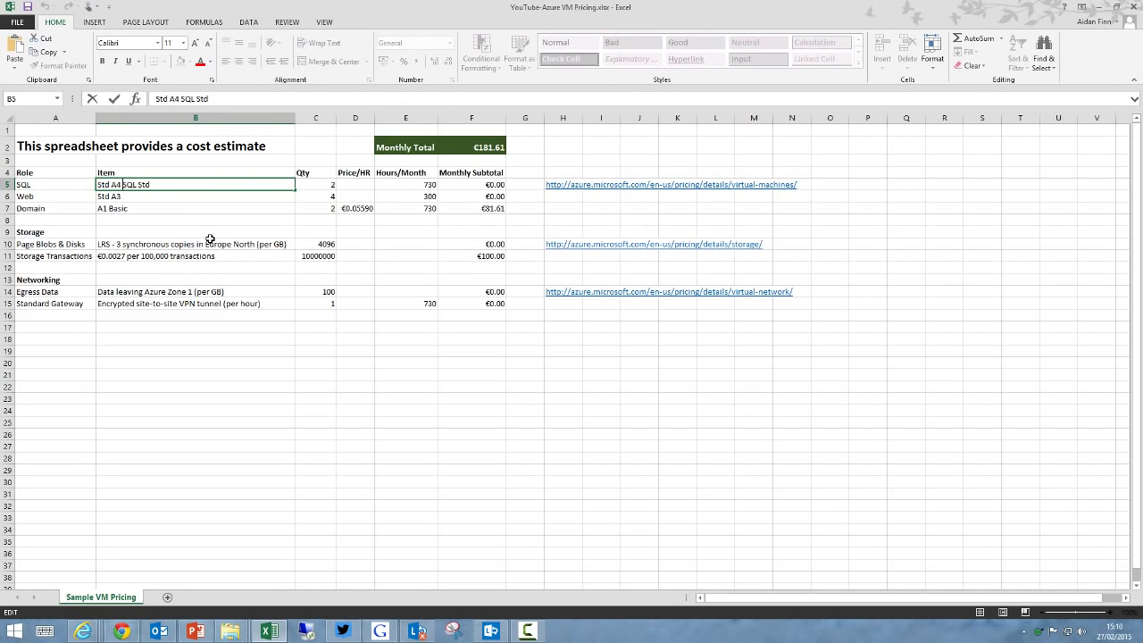
key(alt+Tab)
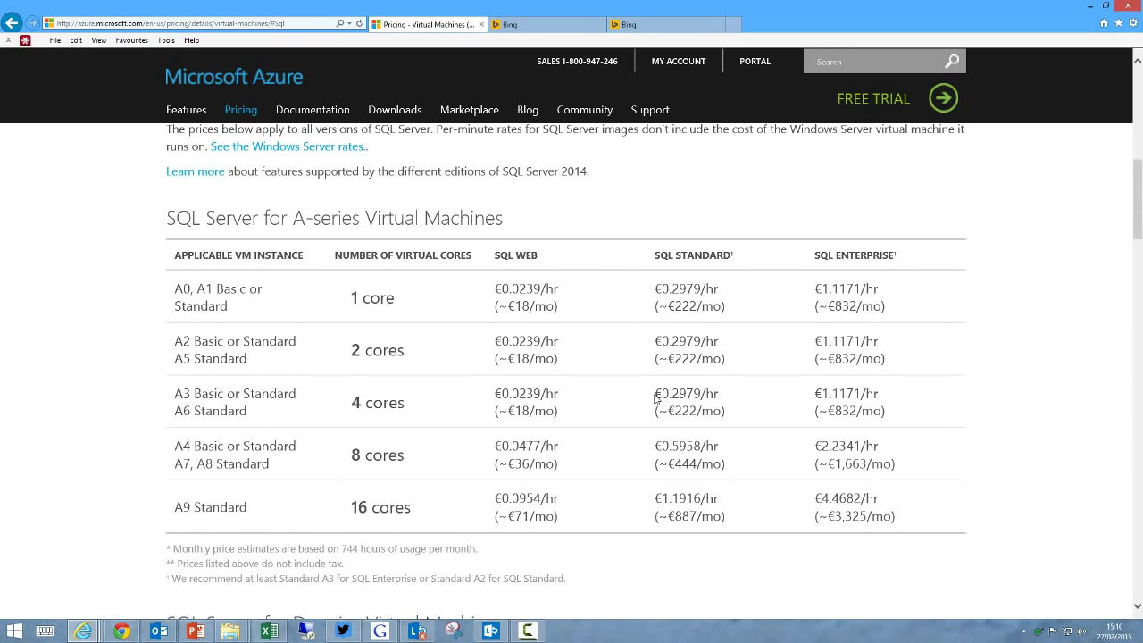
Copy the A3 SQL Standard hourly rate of 0.2979 from the pricing page into the SQL row's Price/HR cell, D5, in Excel.
drag(668, 392, 702, 395)
key(ctrl+c)
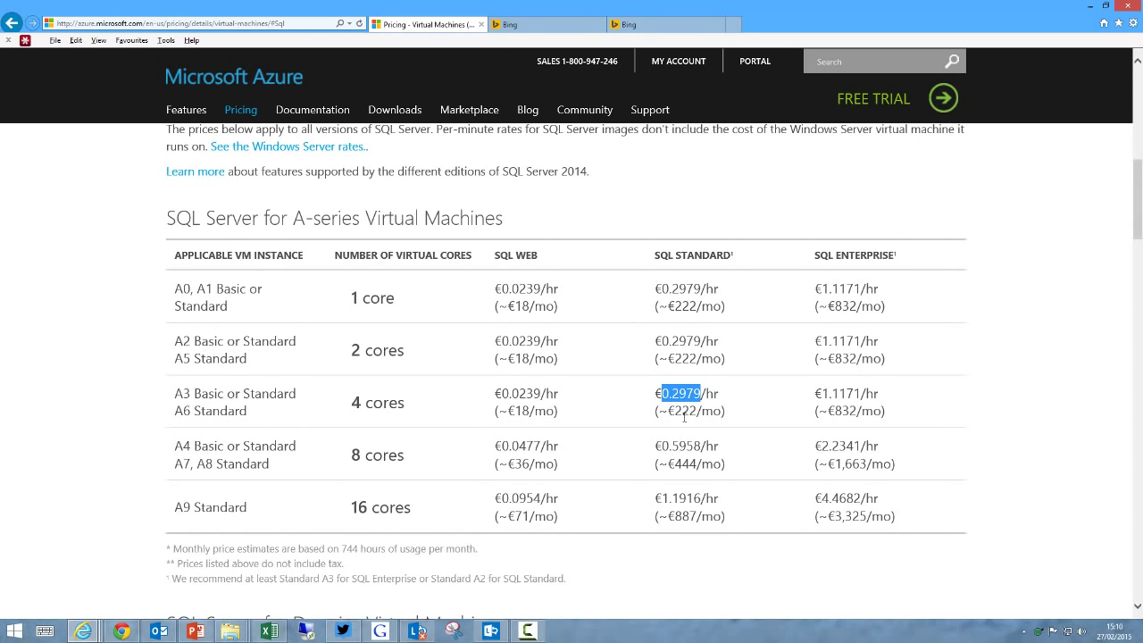
key(alt+Tab)
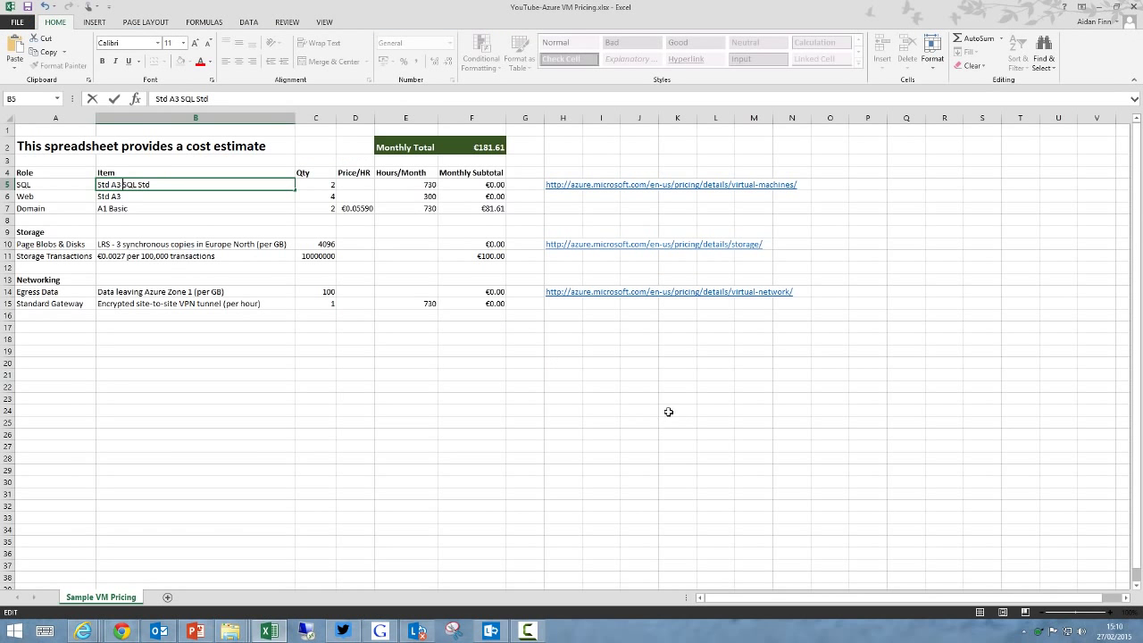
click(346, 186)
click(182, 102)
key(ctrl+v)
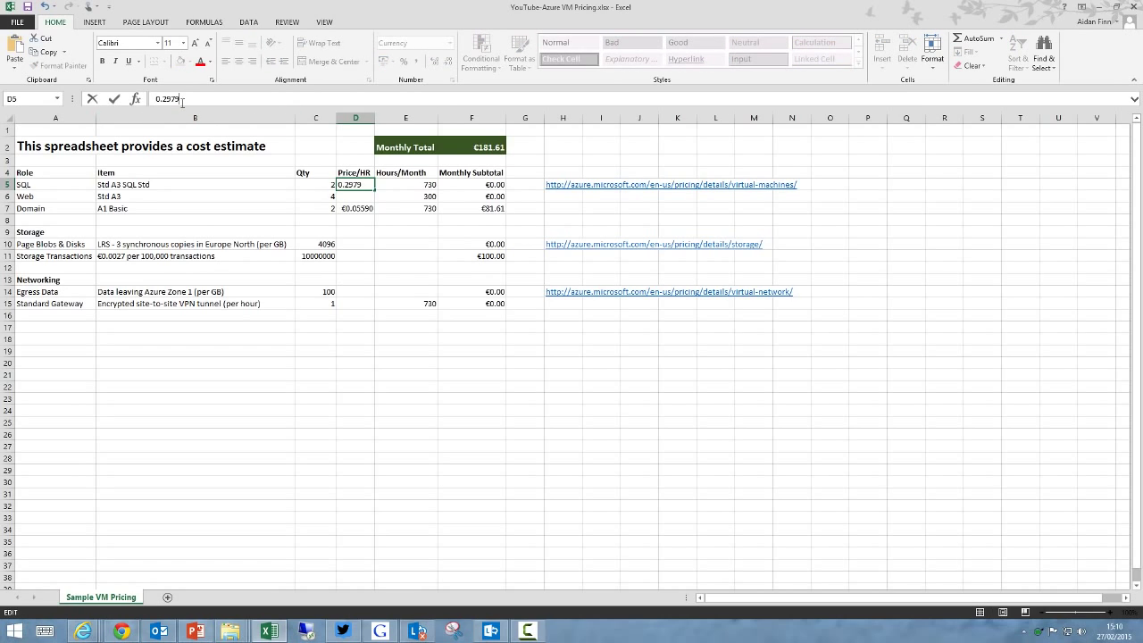
key(Return)
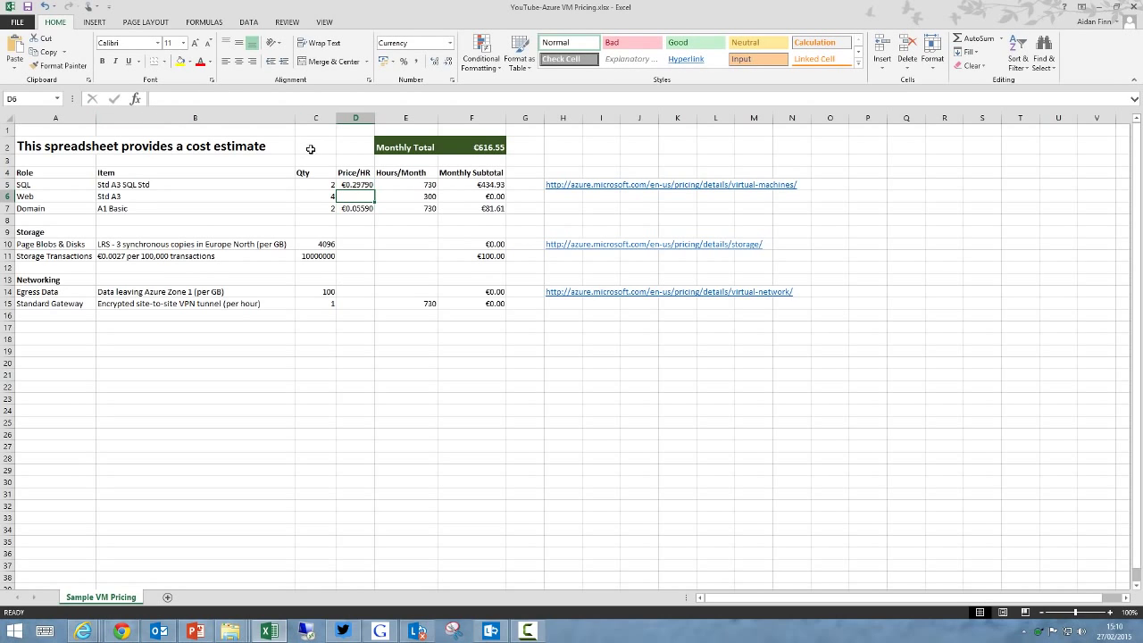
click(406, 185)
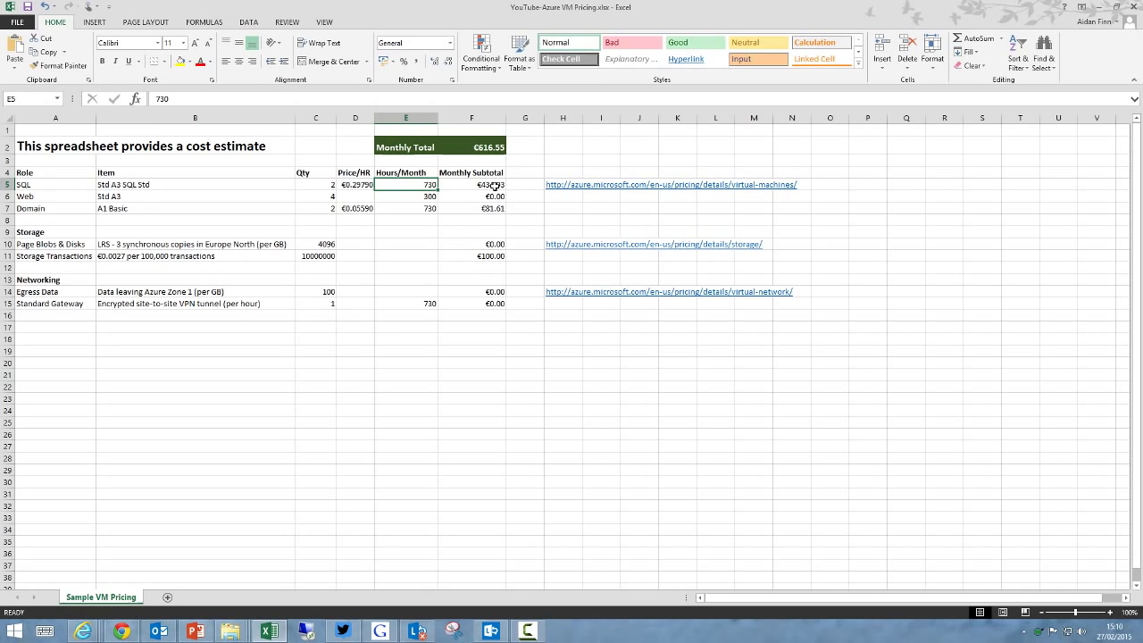
Select the Web role, return to the browser's Windows pricing and highlight the Basic tier heading and its auto-scaling limitation.
click(45, 199)
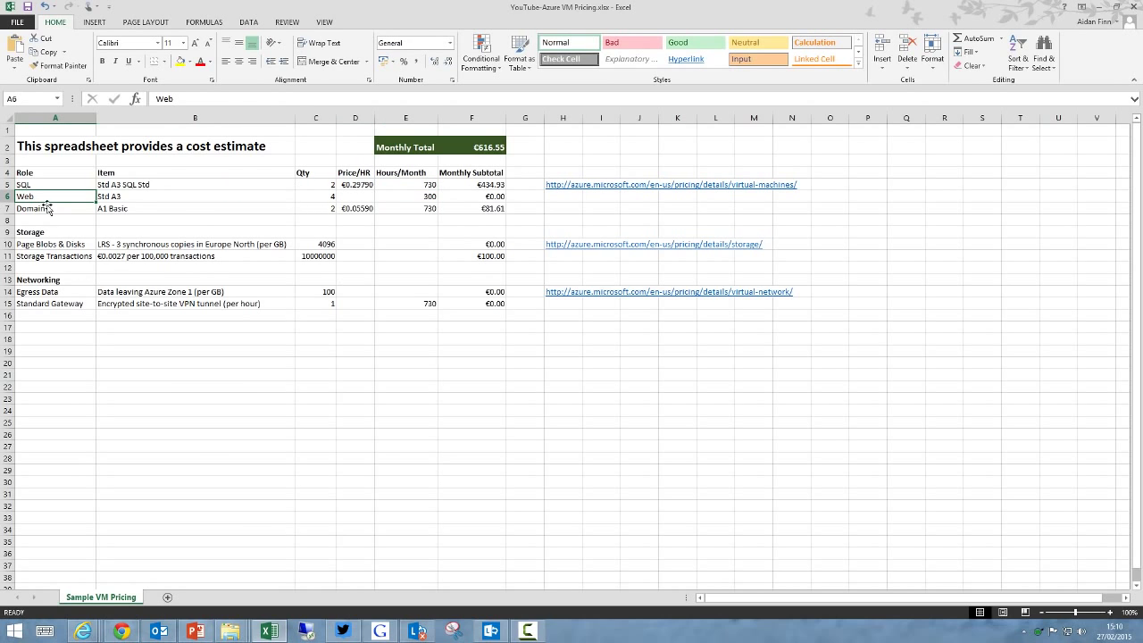
key(alt+Tab)
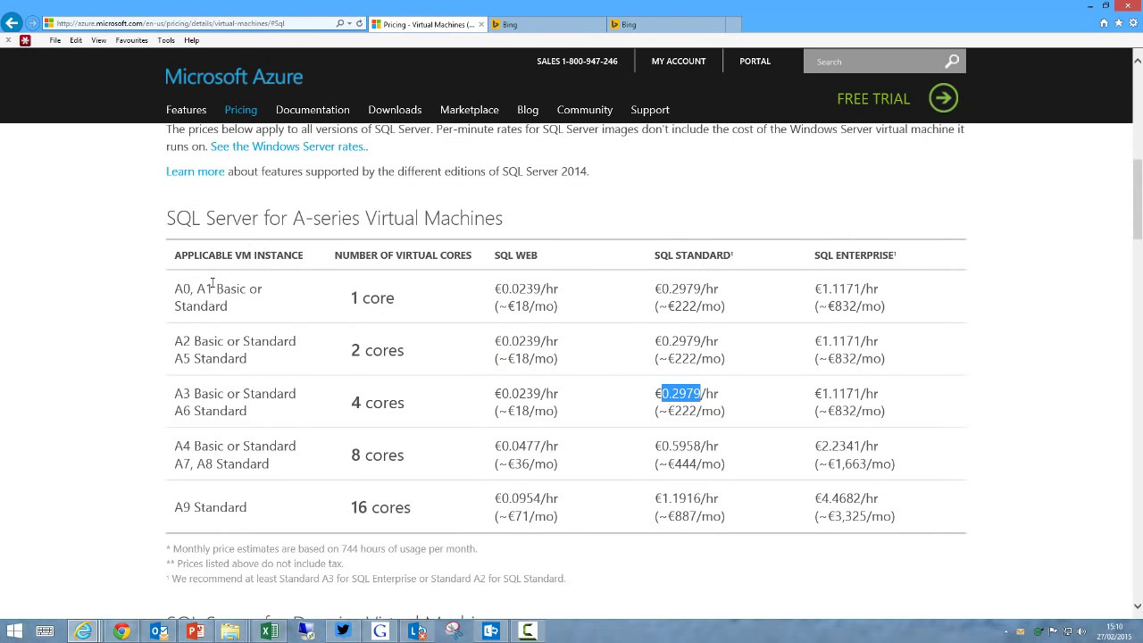
scroll(212, 284, up, 4)
click(197, 342)
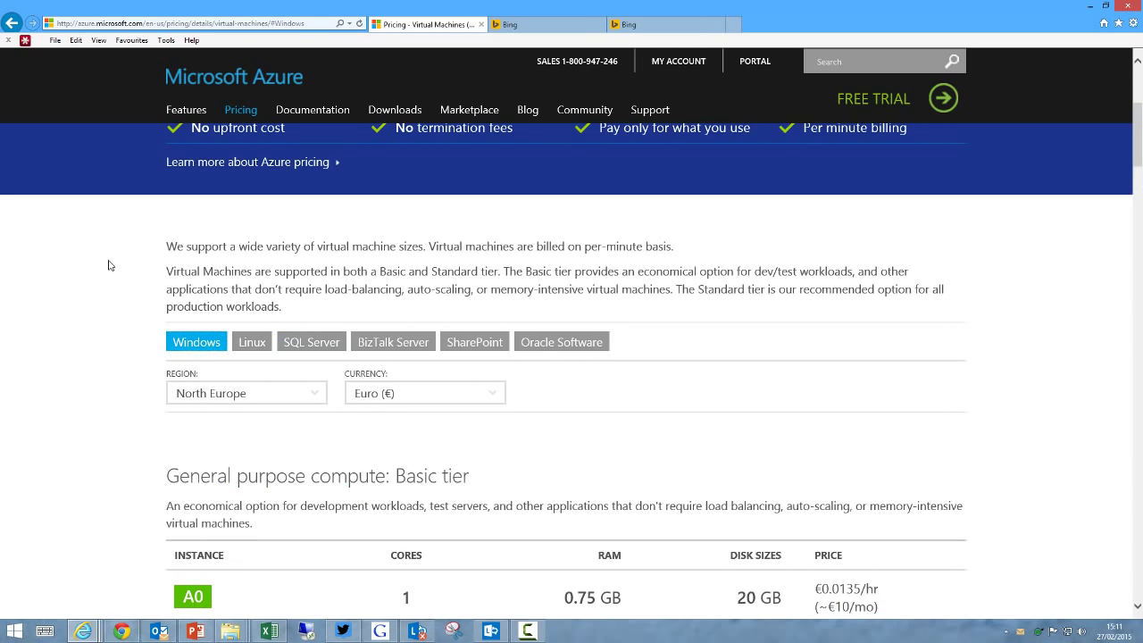
scroll(105, 271, down, 2)
drag(396, 305, 468, 306)
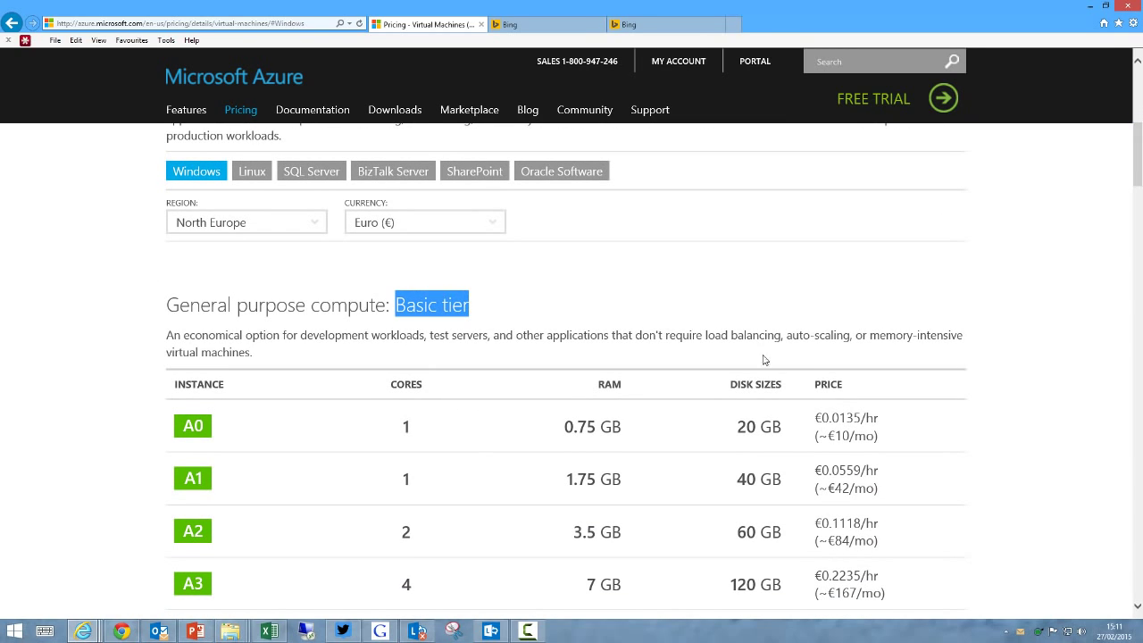
drag(787, 337, 850, 337)
click(546, 332)
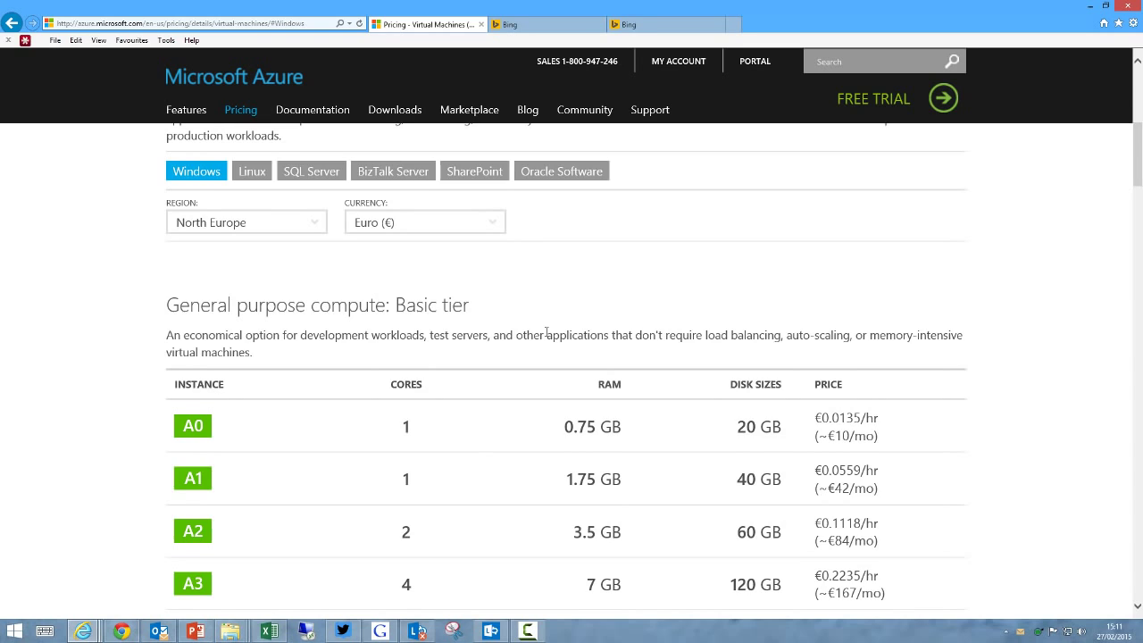
Highlight the RAM of the Standard tier A2 instance, copy its hourly price of 0.1341 and switch to Excel.
scroll(527, 335, down, 6)
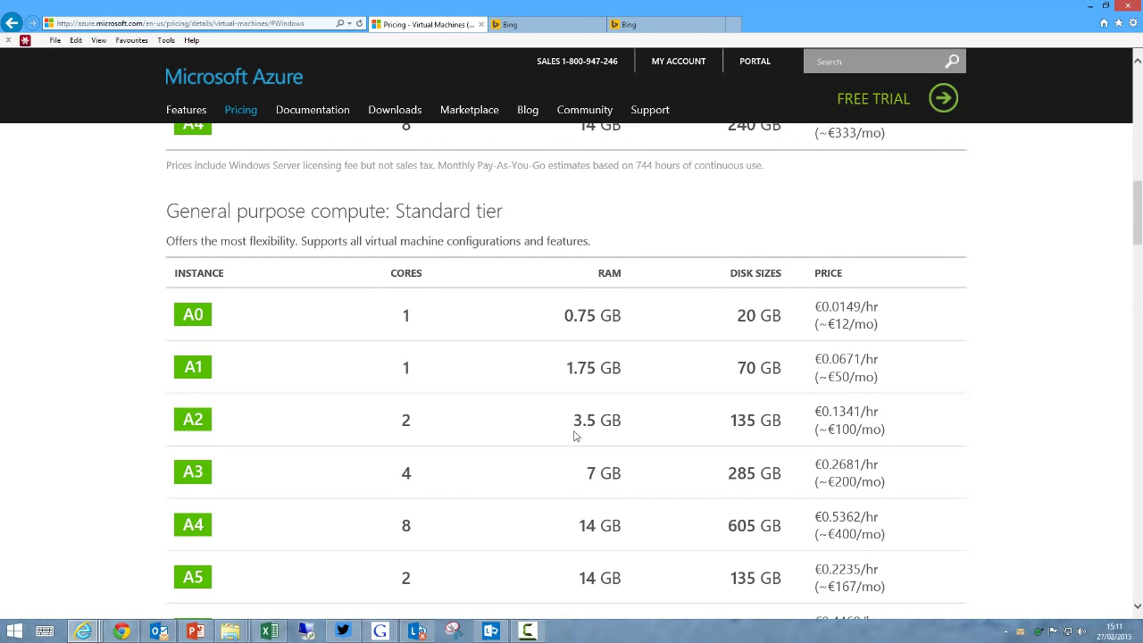
drag(574, 420, 618, 420)
click(621, 420)
drag(821, 411, 860, 412)
key(alt+Tab)
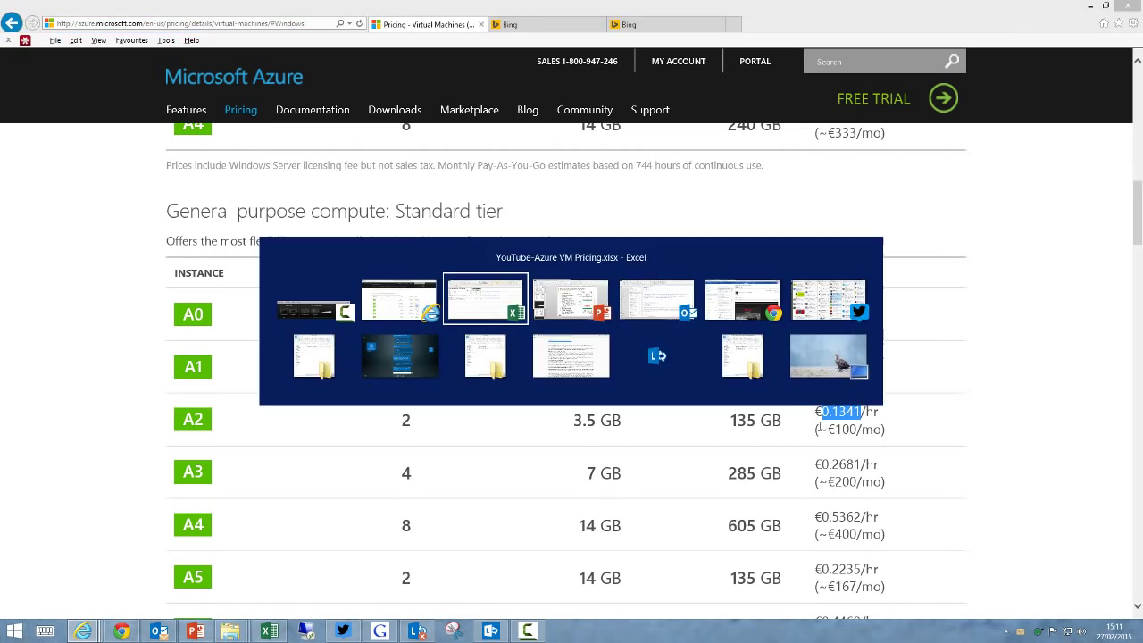
Change the Web role's item in B6 to "Std A2" and select the row's Price/HR cell, D6.
click(126, 197)
double_click(173, 198)
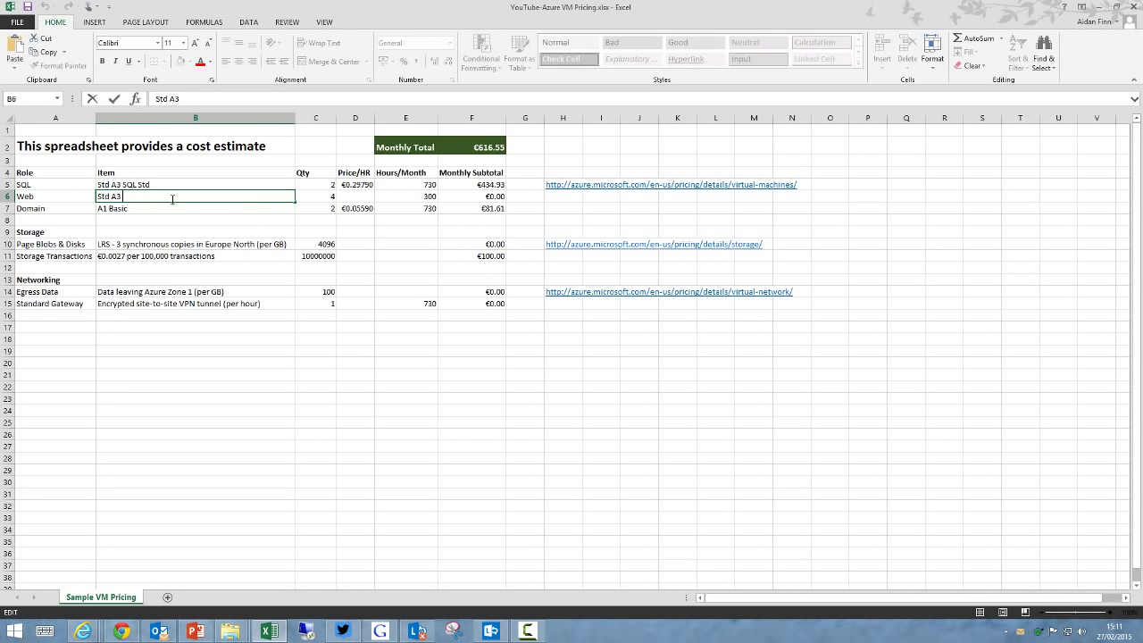
key(BackSpace)
text(2)
click(343, 198)
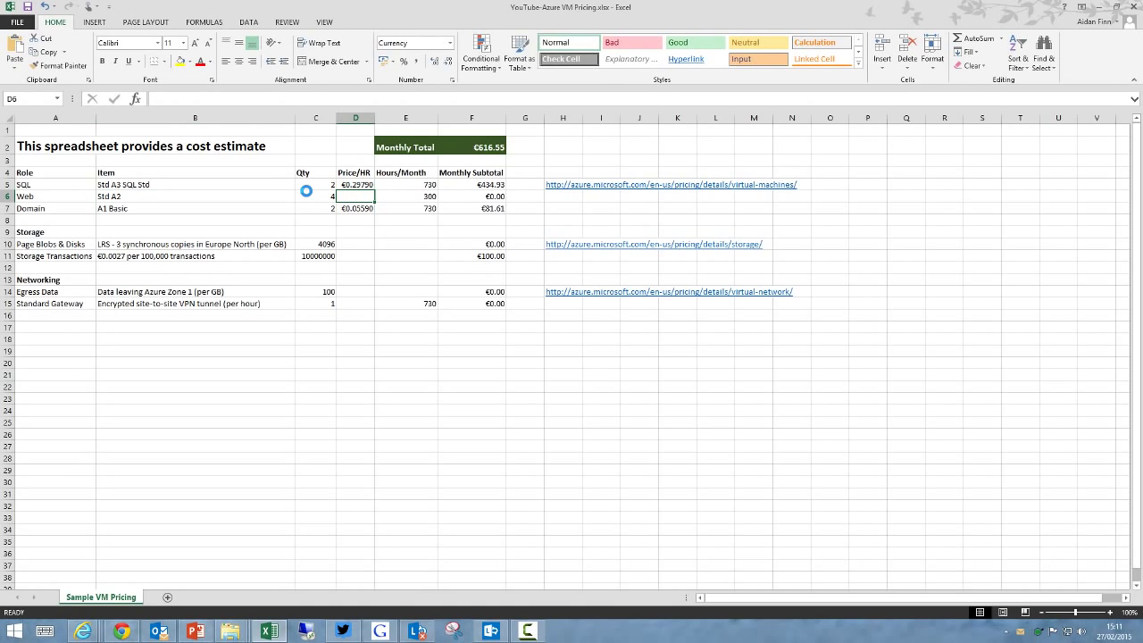
text(0.1305)
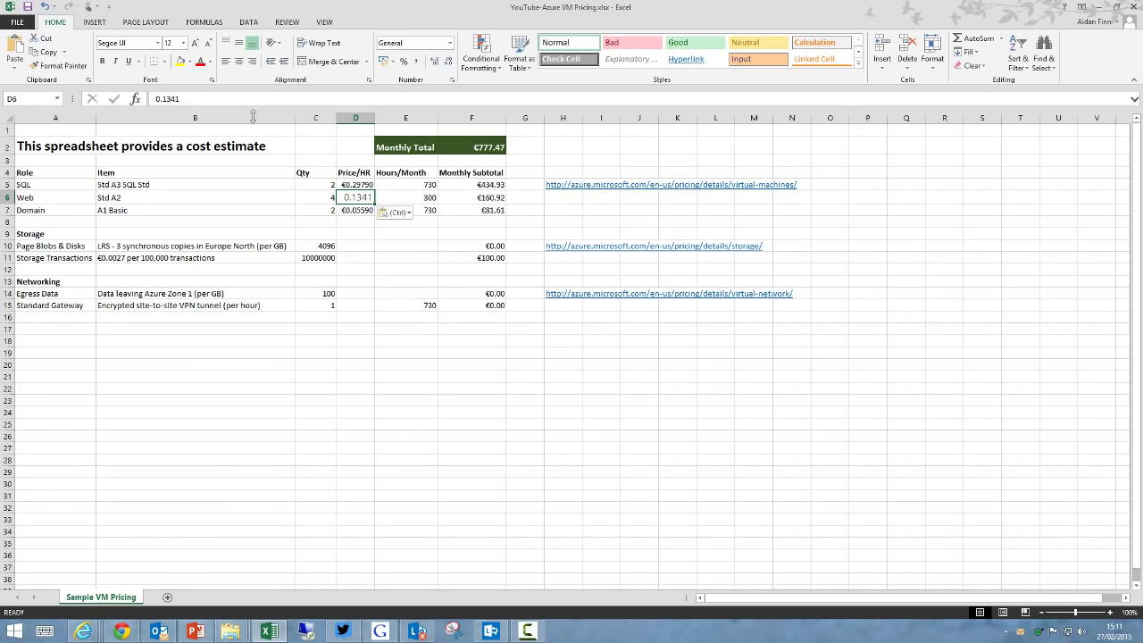
key(Delete)
key(ctrl+z)
key(ctrl+z)
Enter 0.1341 as the Web row's Price/HR in D6, keeping the cell's own currency formatting.
text(0.1341)
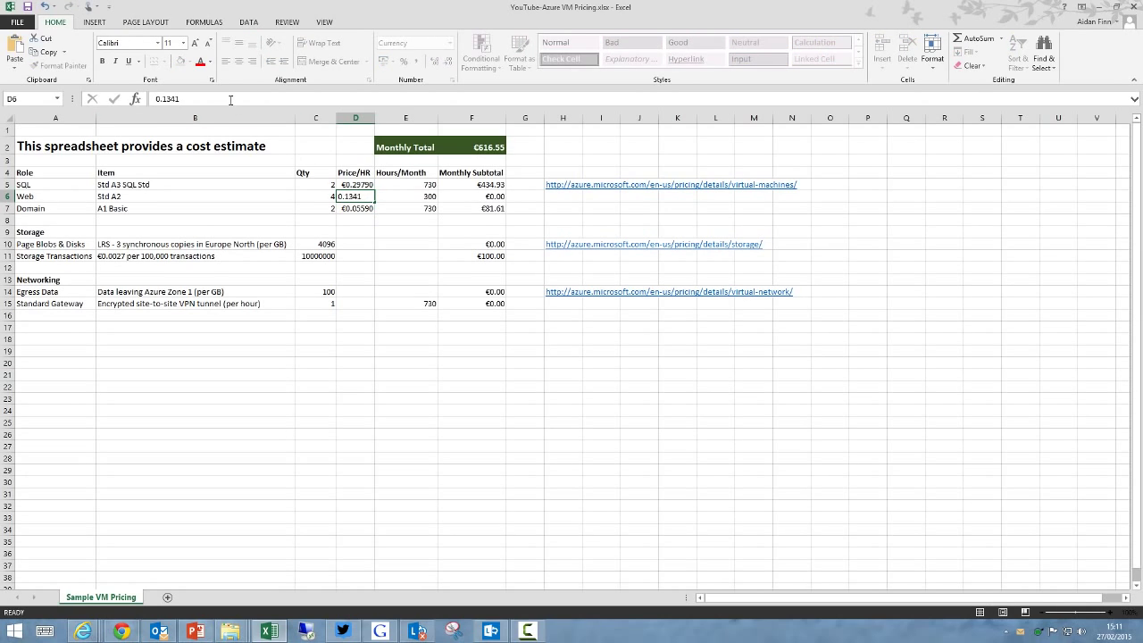
key(Return)
Set the Web row's quantity in C6 to 5 and select its Hours/Month cell, E6.
click(311, 197)
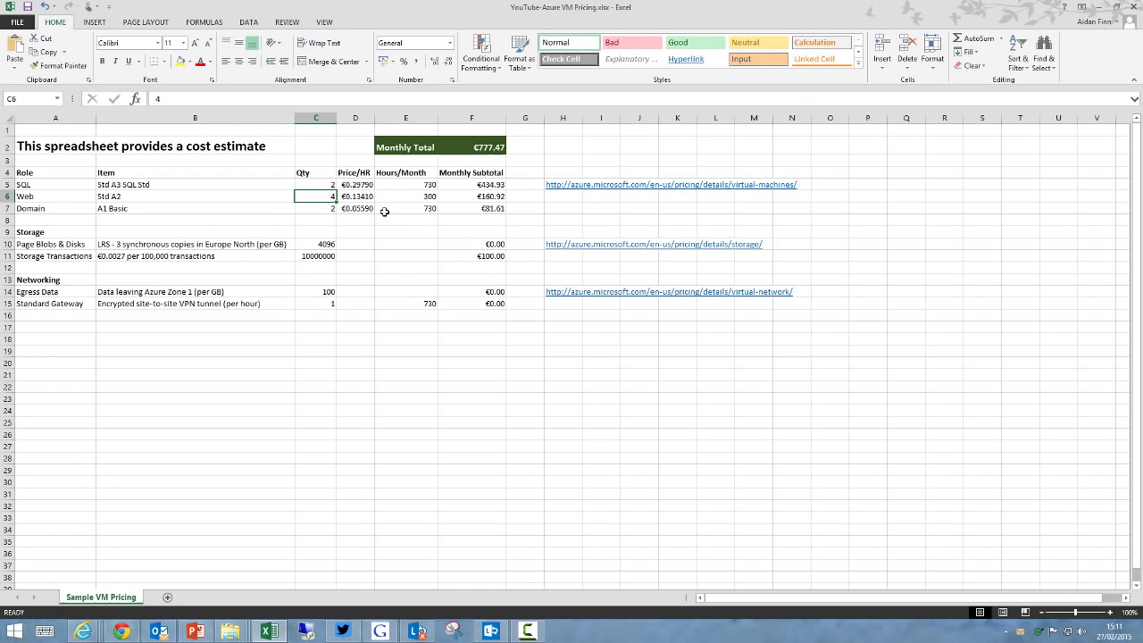
text(5)
key(Return)
key(Up)
key(Right)
key(Right)
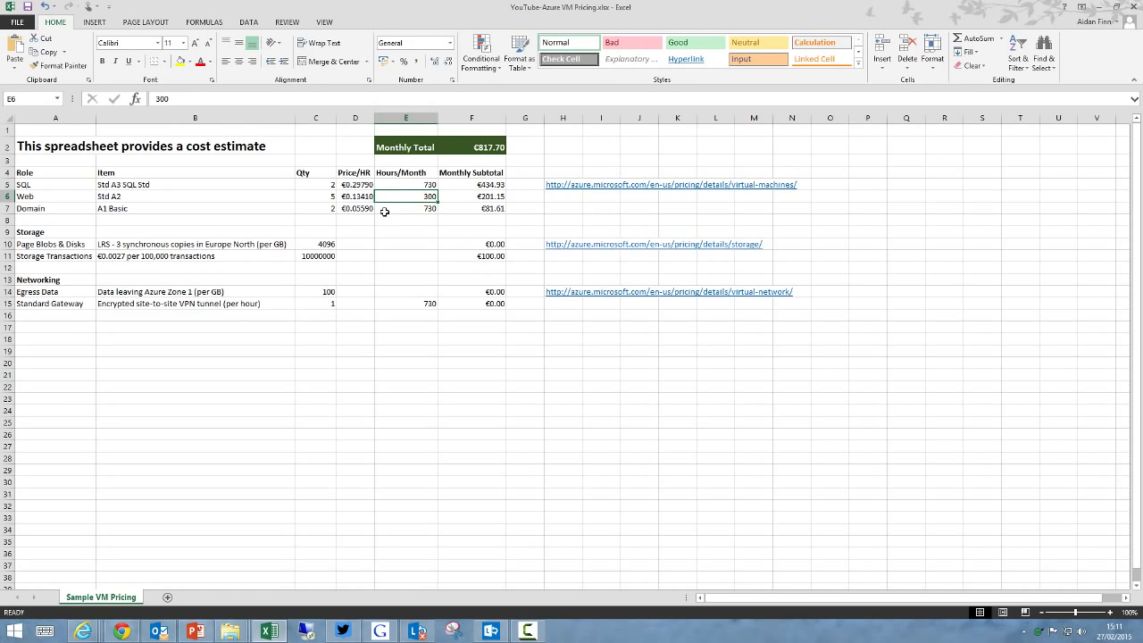
Review the Web row's quantity and monthly hours and inspect the subtotal formula in F6 without editing it.
click(320, 195)
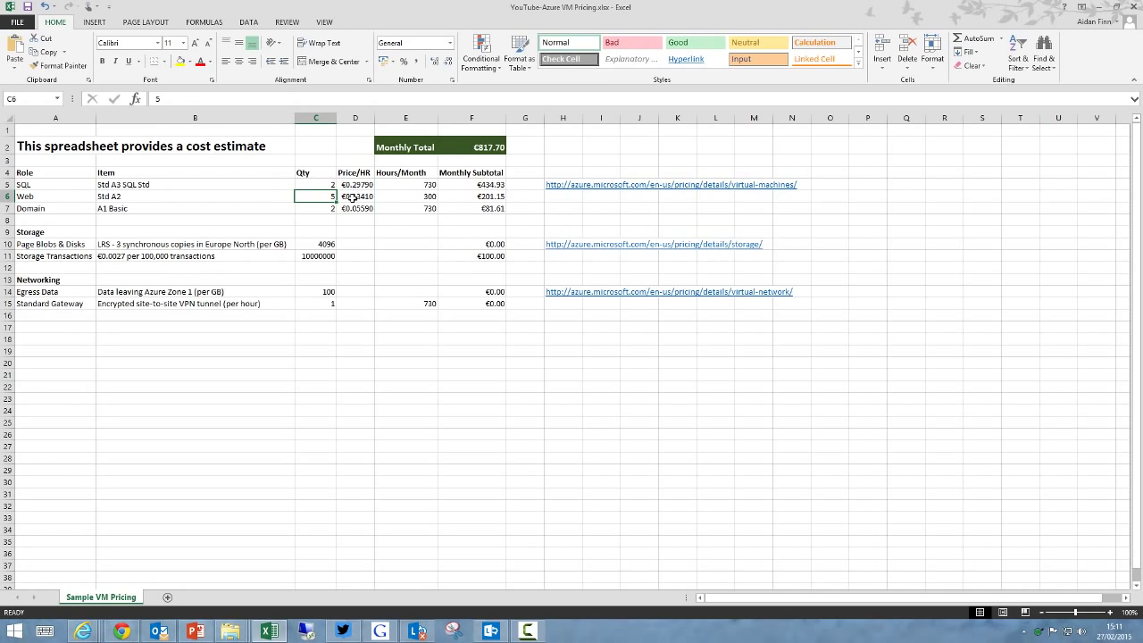
click(386, 198)
click(406, 196)
double_click(442, 197)
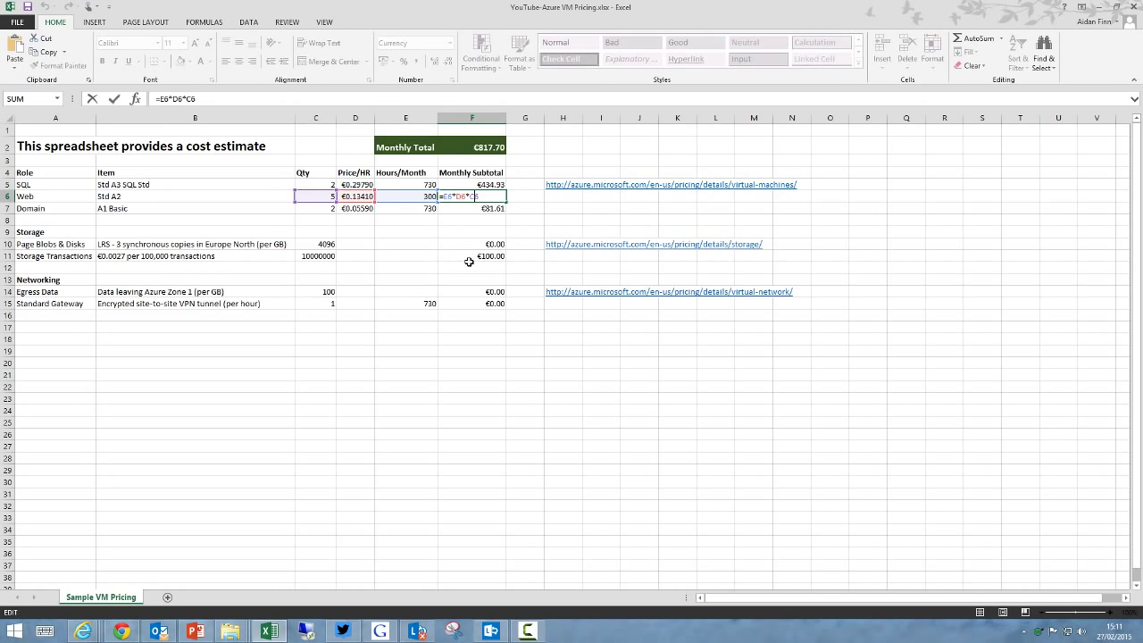
key(Escape)
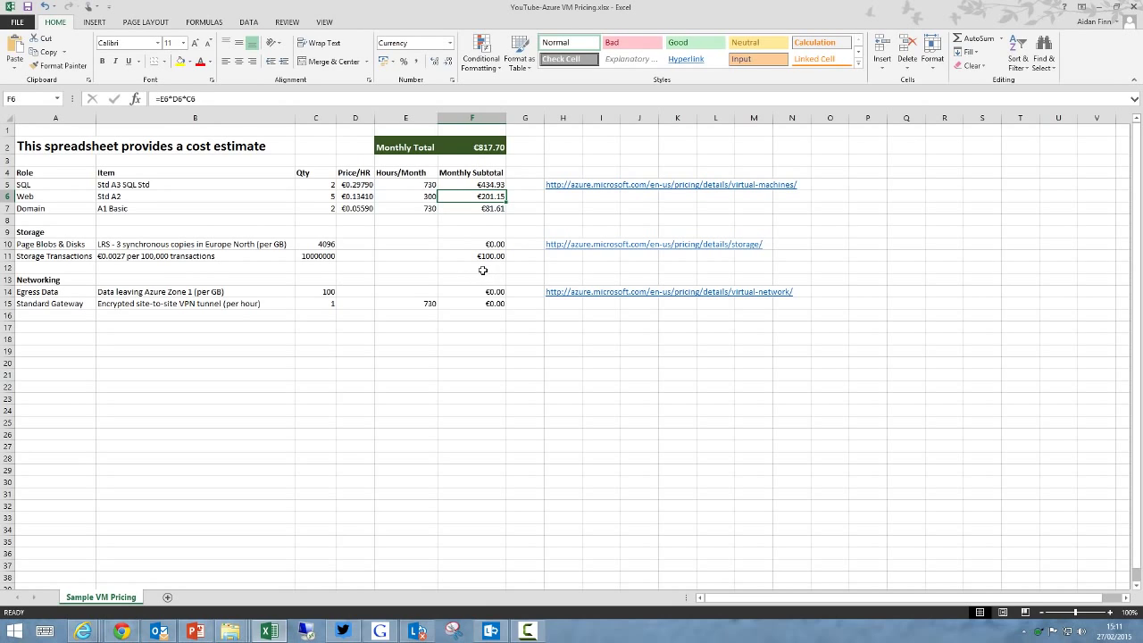
Switch to Internet Explorer, search Bing for "azure storage pricing" and open Microsoft Azure's Cloud Storage pricing page.
click(332, 246)
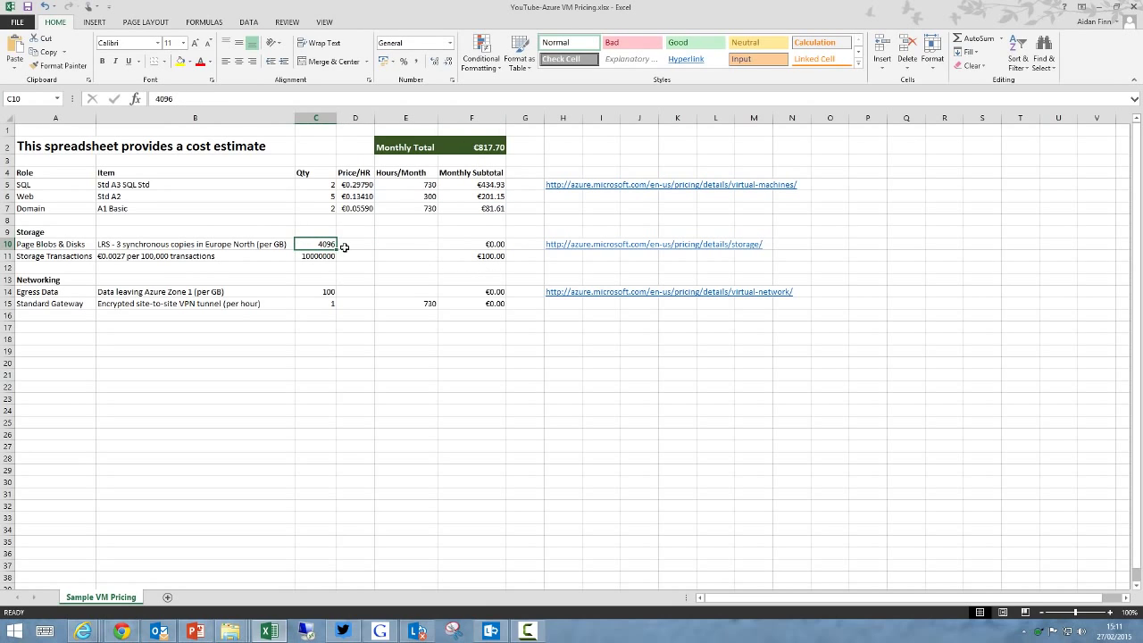
key(alt+Tab)
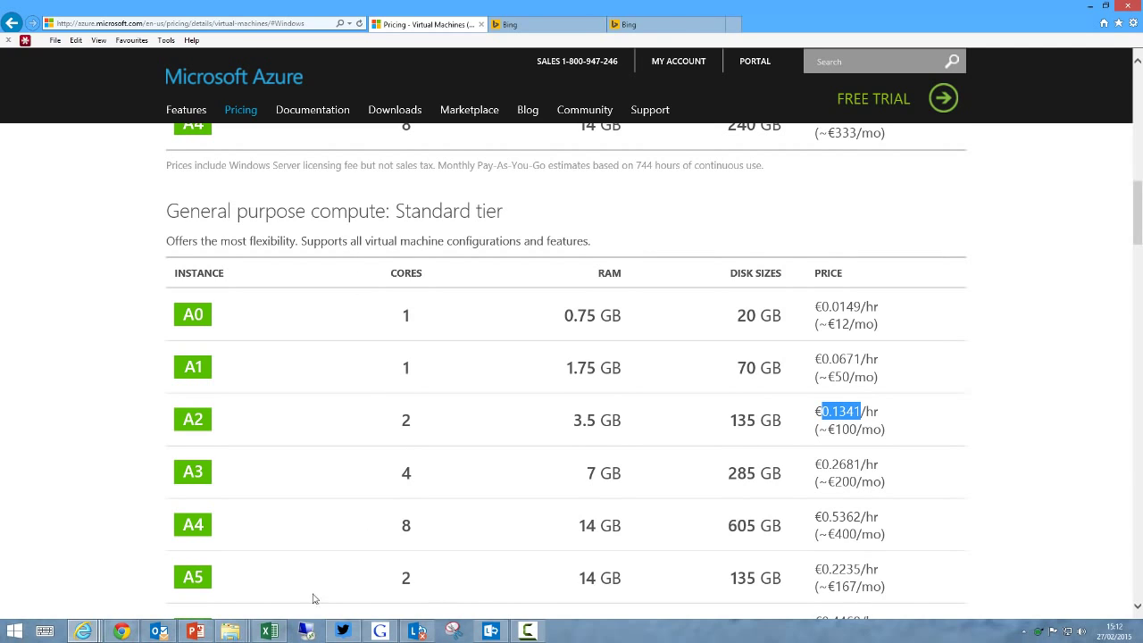
key(alt+Tab)
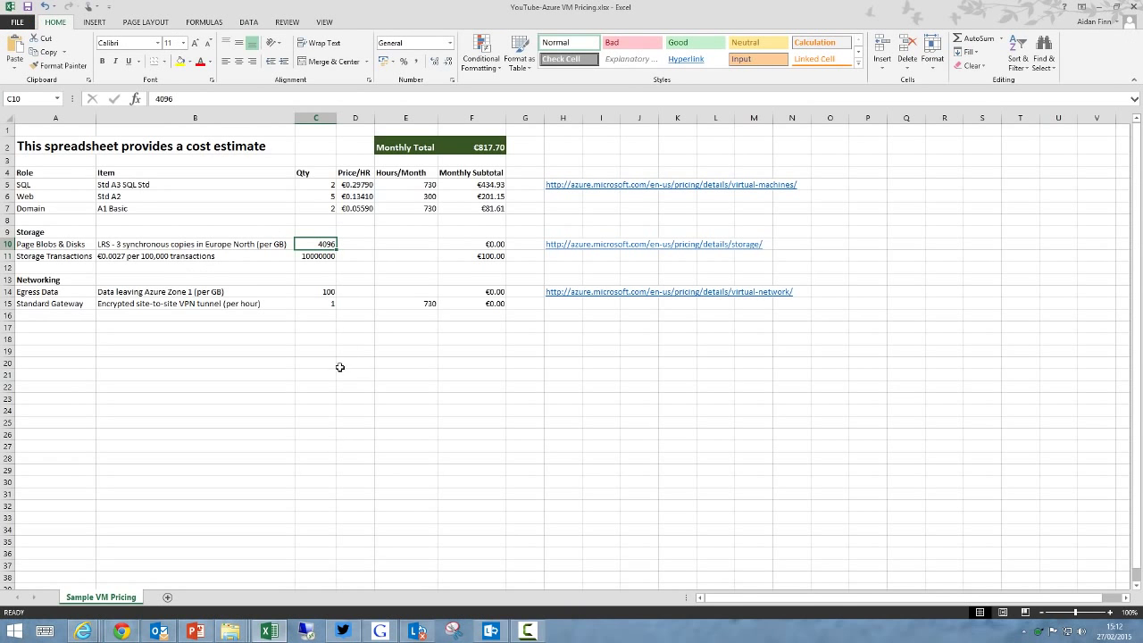
key(alt+Tab)
click(560, 30)
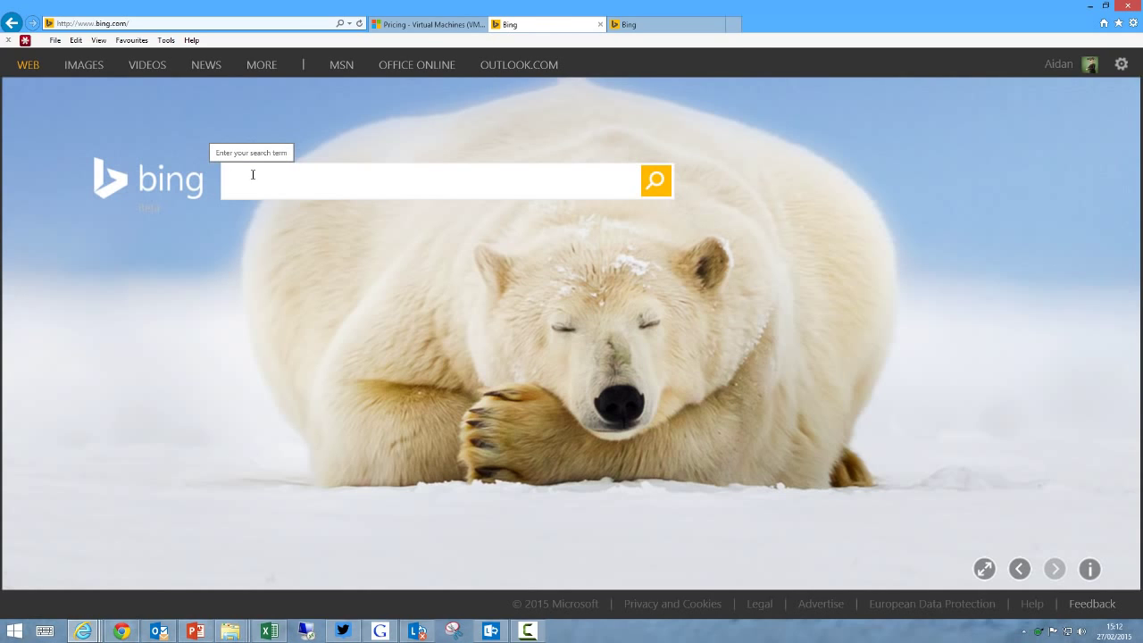
text(azure stora)
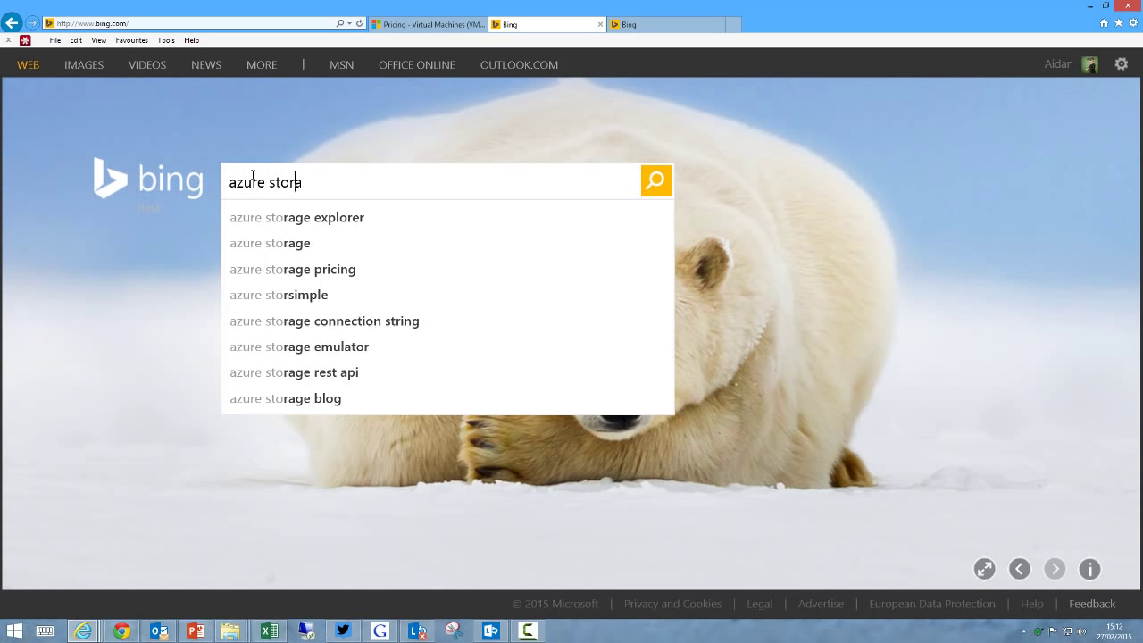
text(ge pricing)
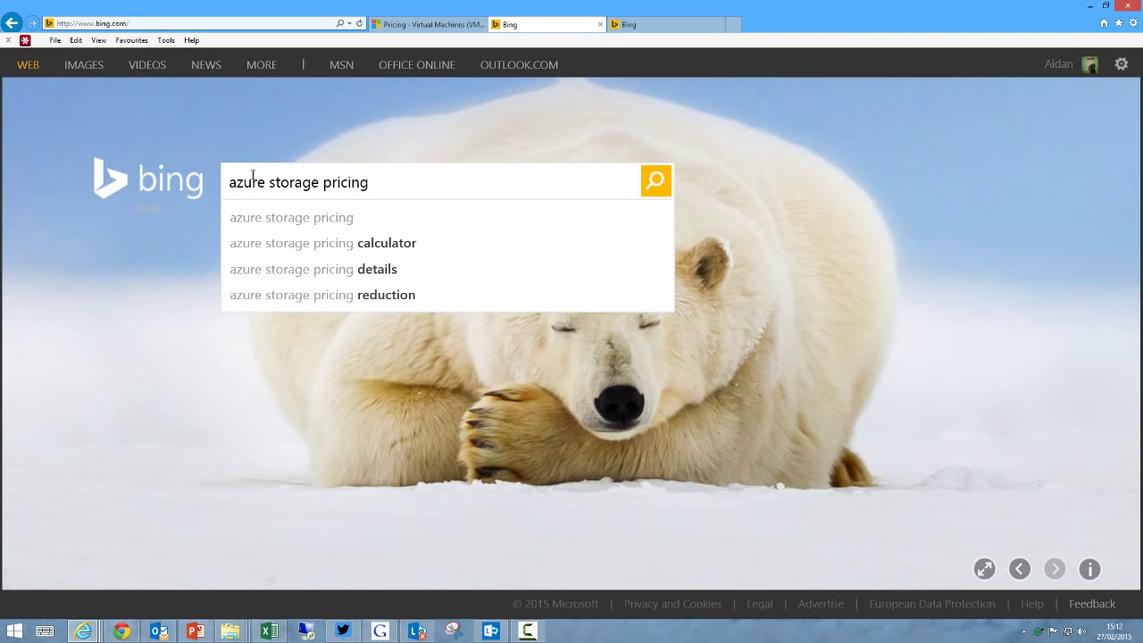
key(Return)
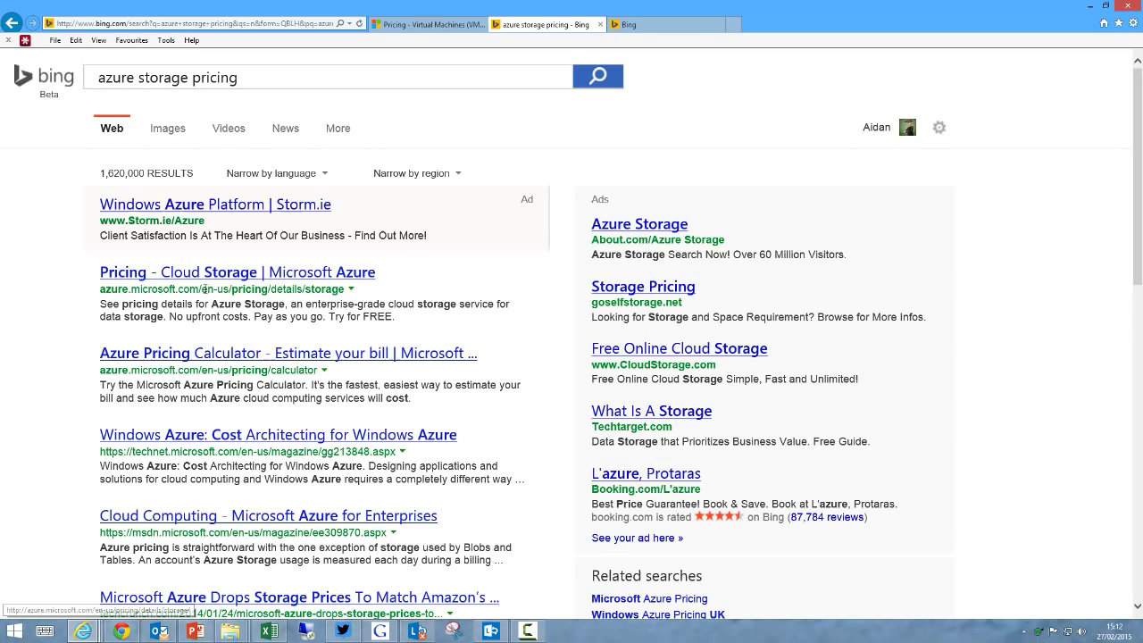
click(176, 275)
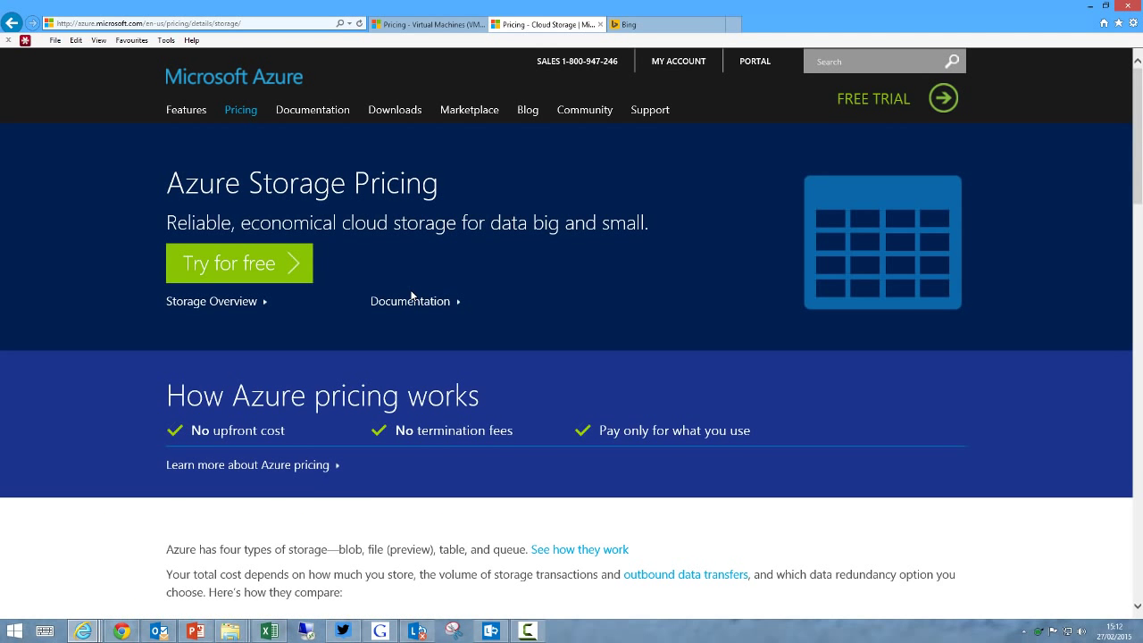
Examine how locally redundant storage (LRS) works and its total copies in the redundancy comparison table.
scroll(544, 287, down, 5)
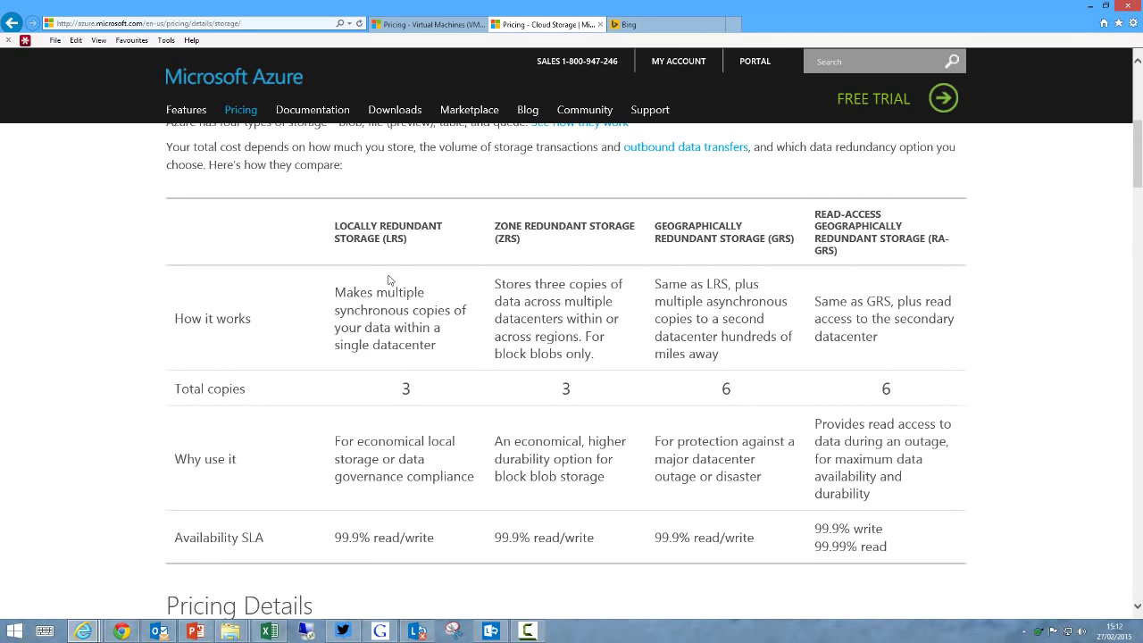
scroll(392, 281, up, 2)
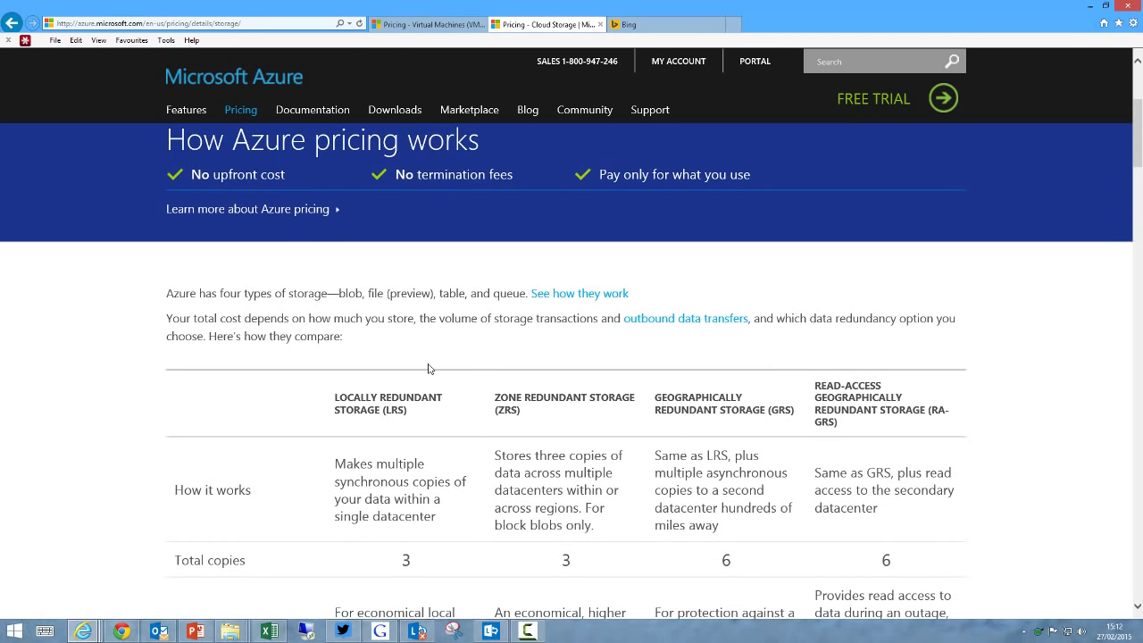
scroll(428, 369, down, 1)
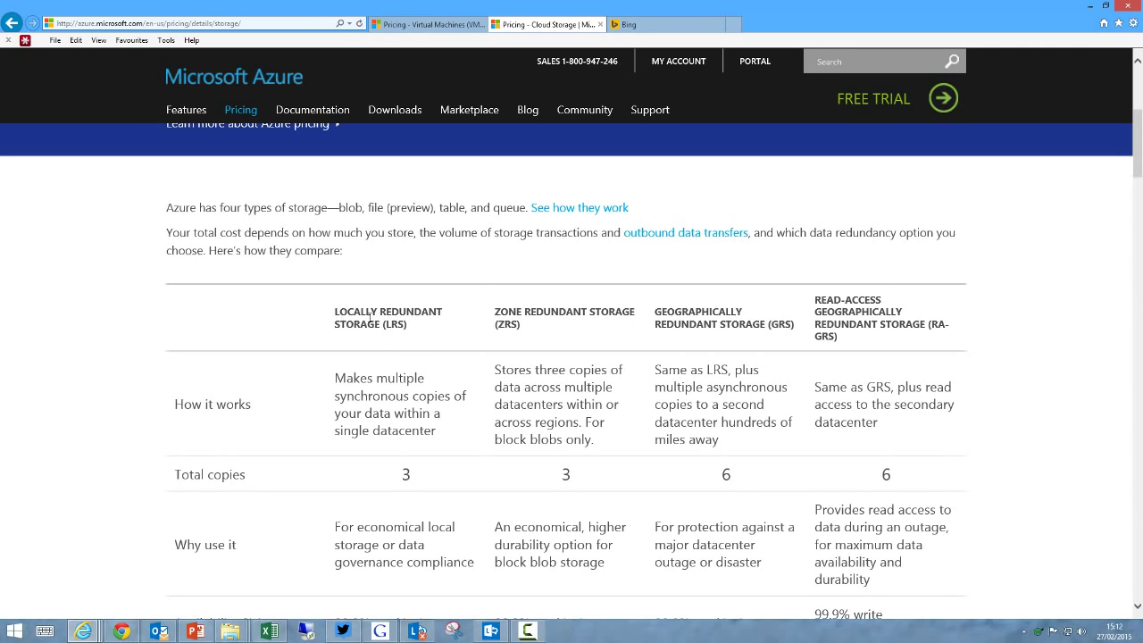
drag(336, 311, 407, 326)
click(411, 330)
drag(412, 475, 398, 474)
click(399, 434)
Examine the total copies and purpose of geographically redundant storage (GRS) and compare it with LRS.
scroll(698, 404, down, 2)
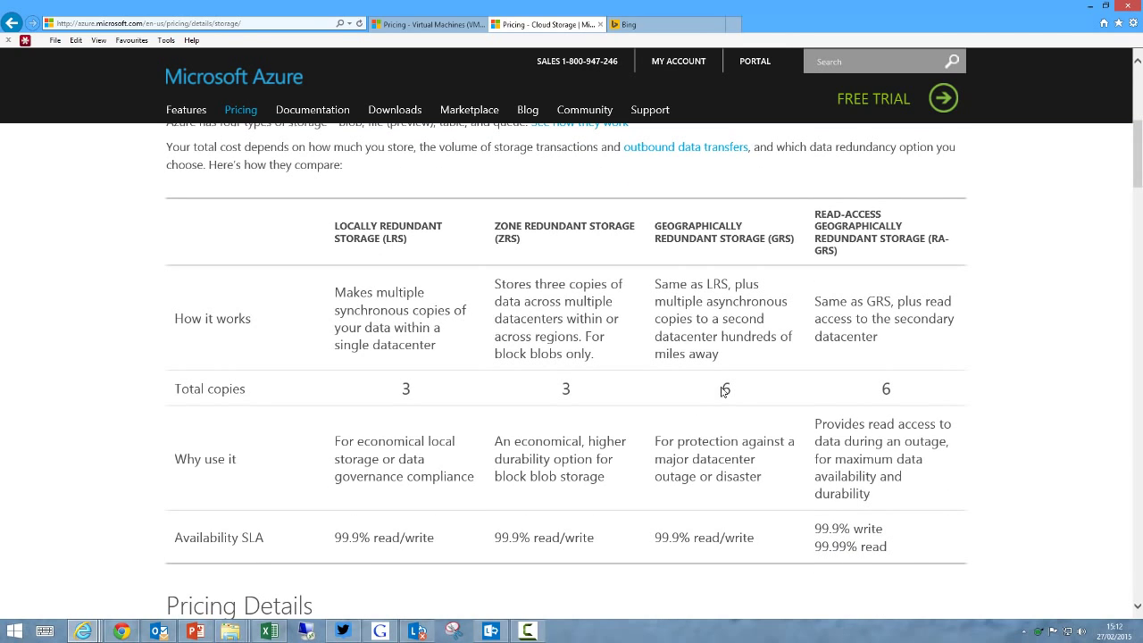
double_click(726, 388)
click(727, 389)
double_click(726, 388)
scroll(692, 333, down, 1)
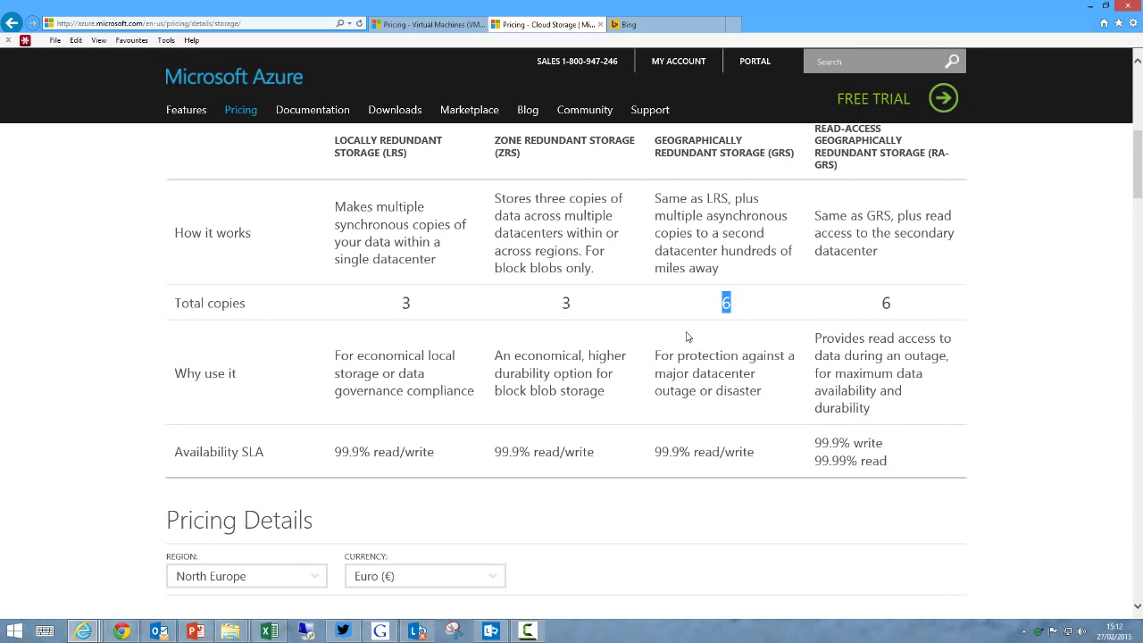
click(393, 154)
Review the standard storage types on the pricing page and read the Page Blobs & Disks description for VHD images.
scroll(387, 211, down, 5)
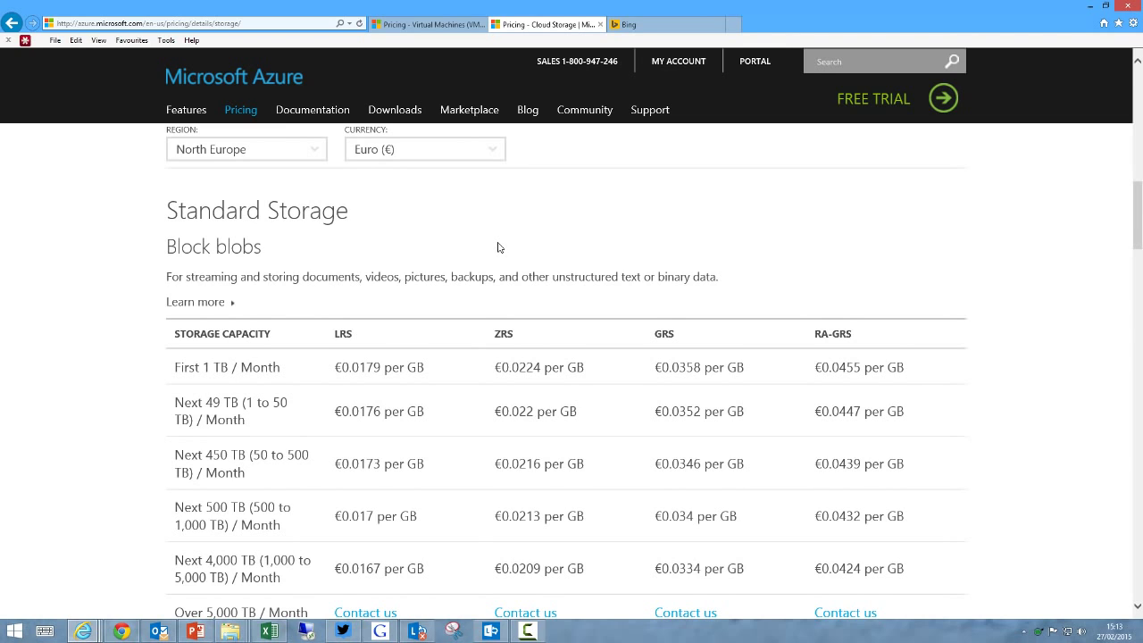
scroll(498, 247, down, 5)
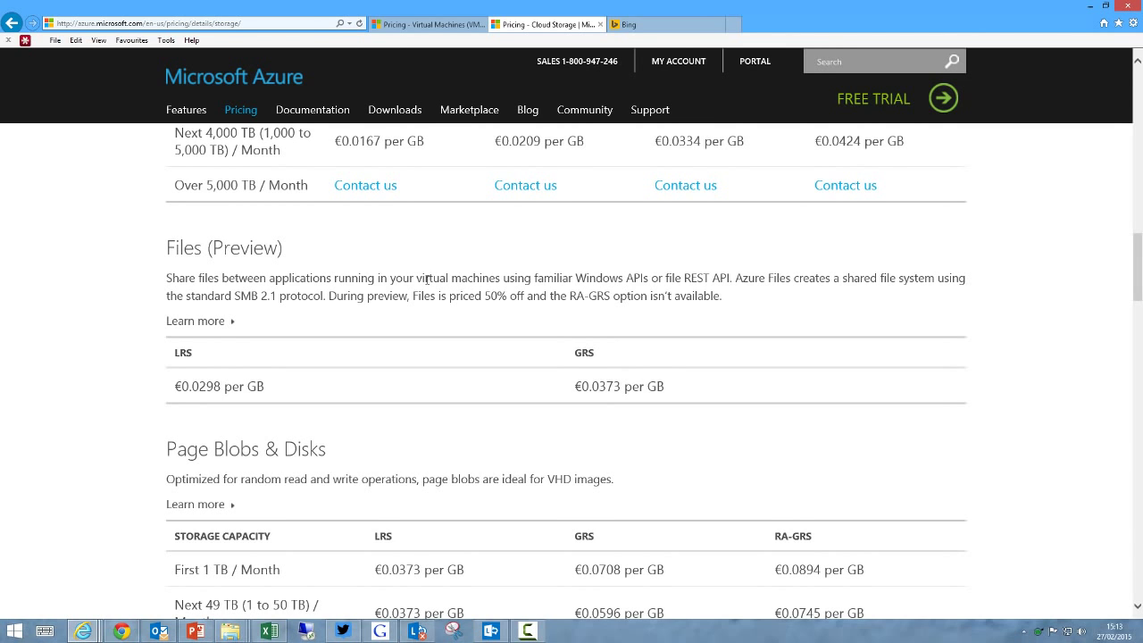
scroll(427, 279, down, 6)
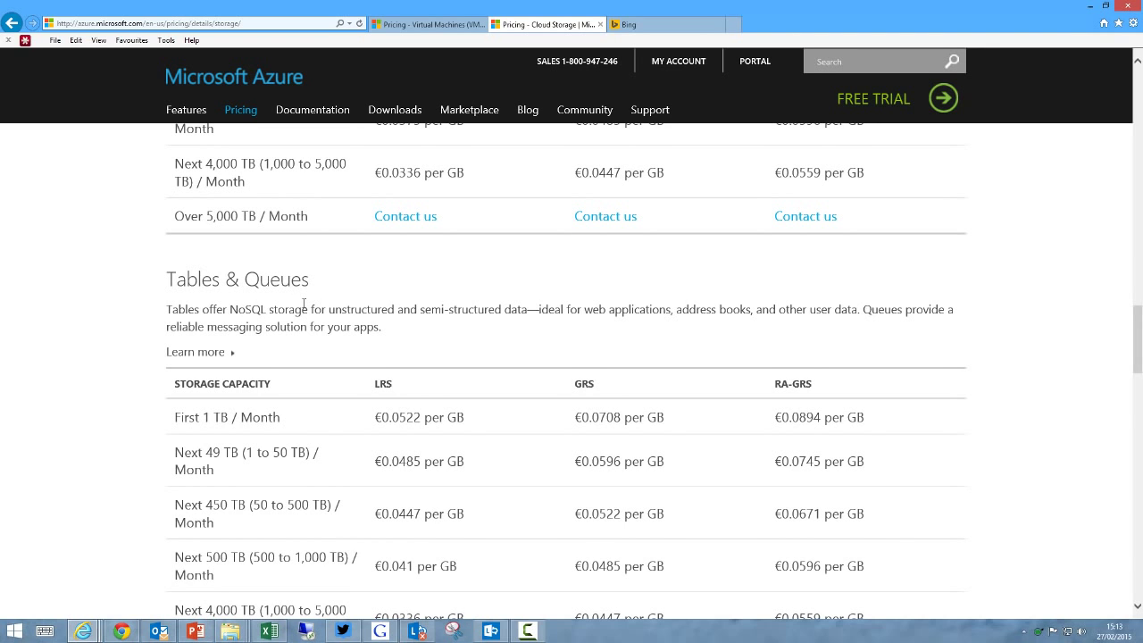
scroll(304, 306, up, 5)
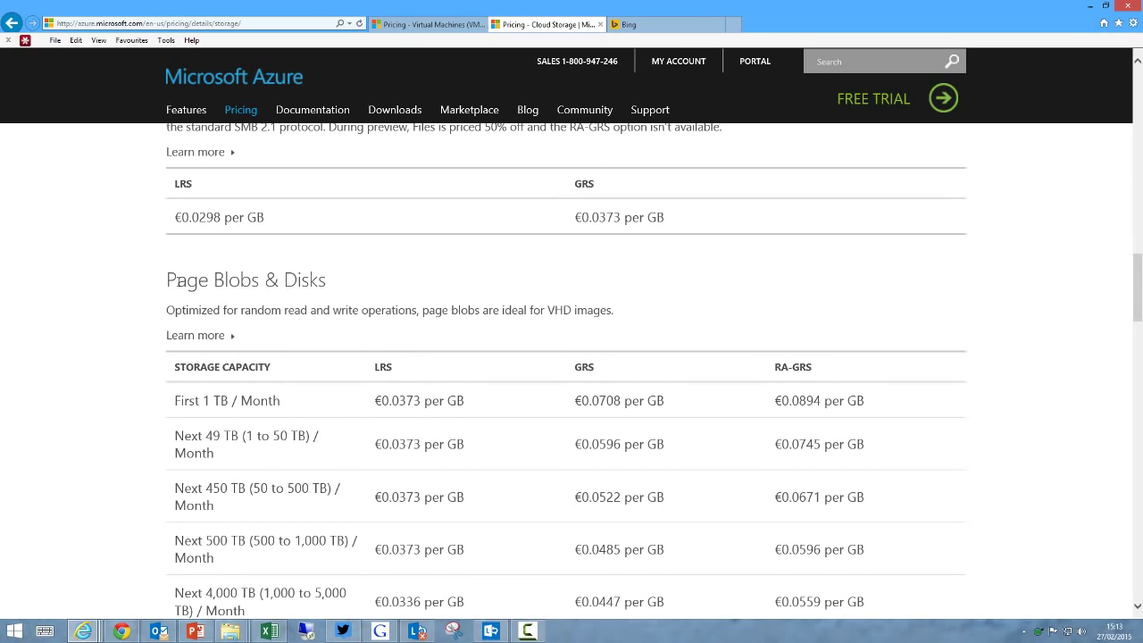
triple_click(180, 280)
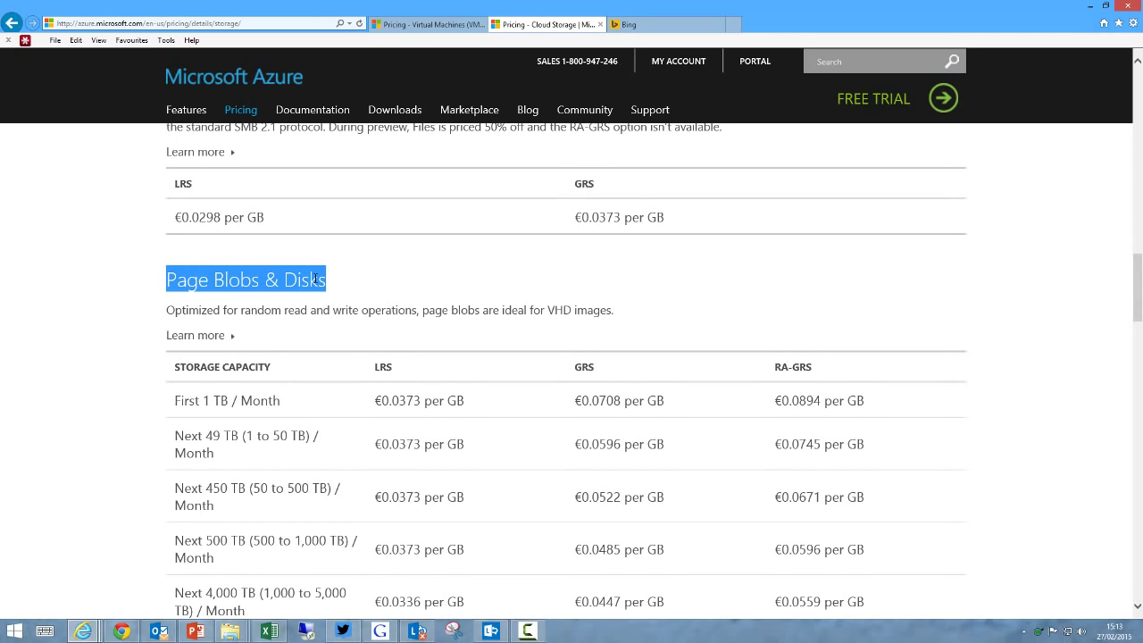
click(180, 310)
drag(179, 310, 340, 317)
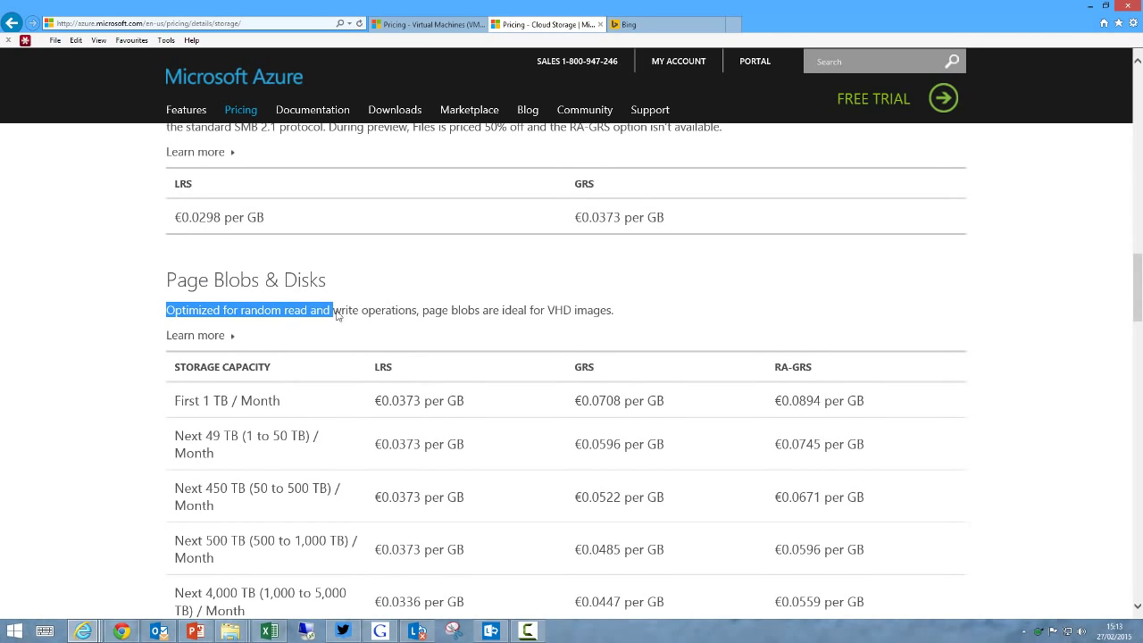
click(348, 315)
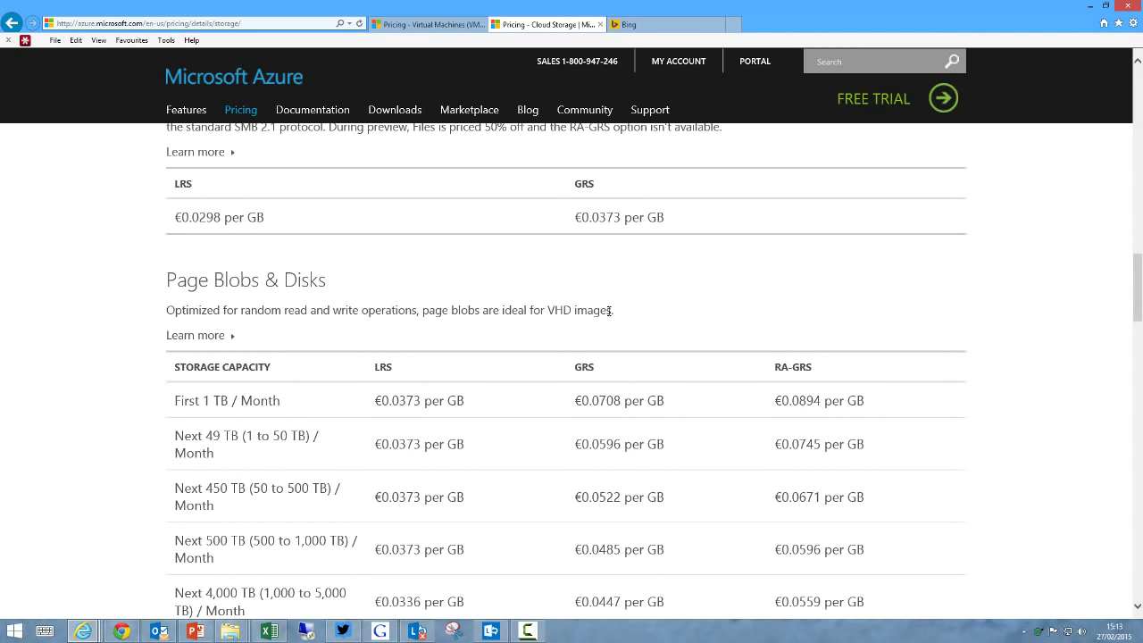
drag(609, 311, 553, 309)
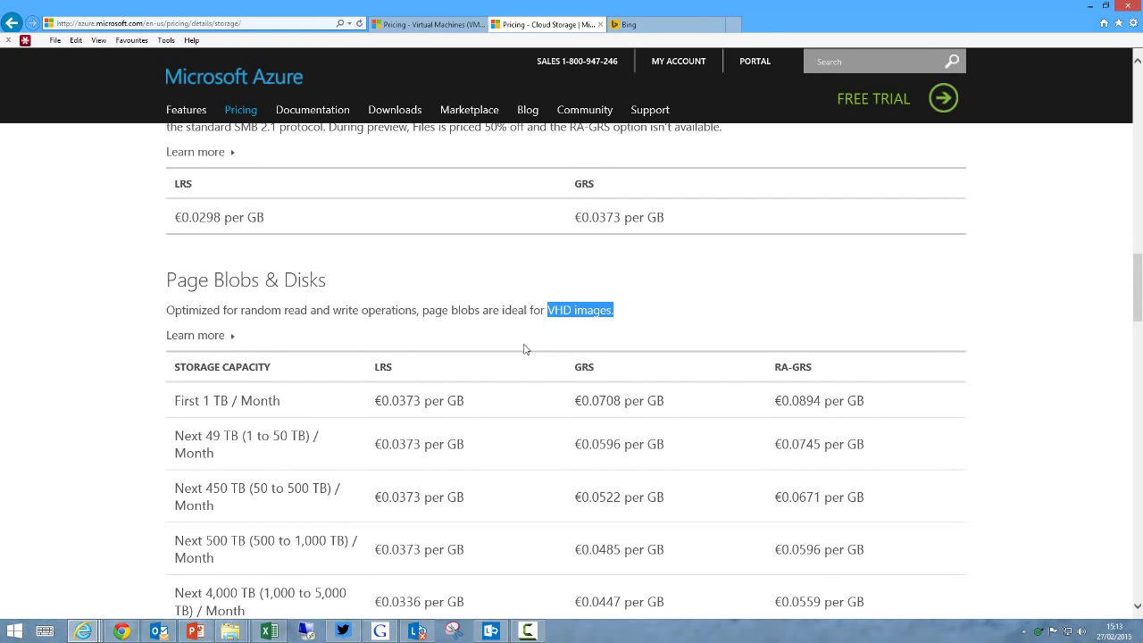
click(523, 342)
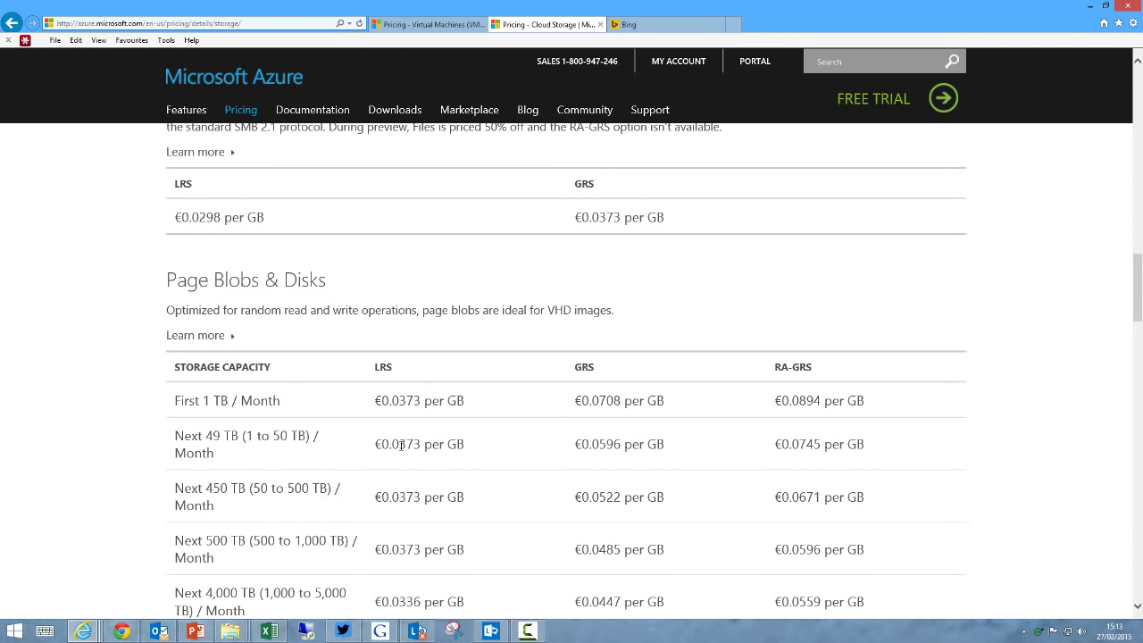
Compare the LRS per-GB rates across the Page Blobs & Disks capacity tiers.
drag(391, 444, 414, 447)
scroll(418, 462, down, 2)
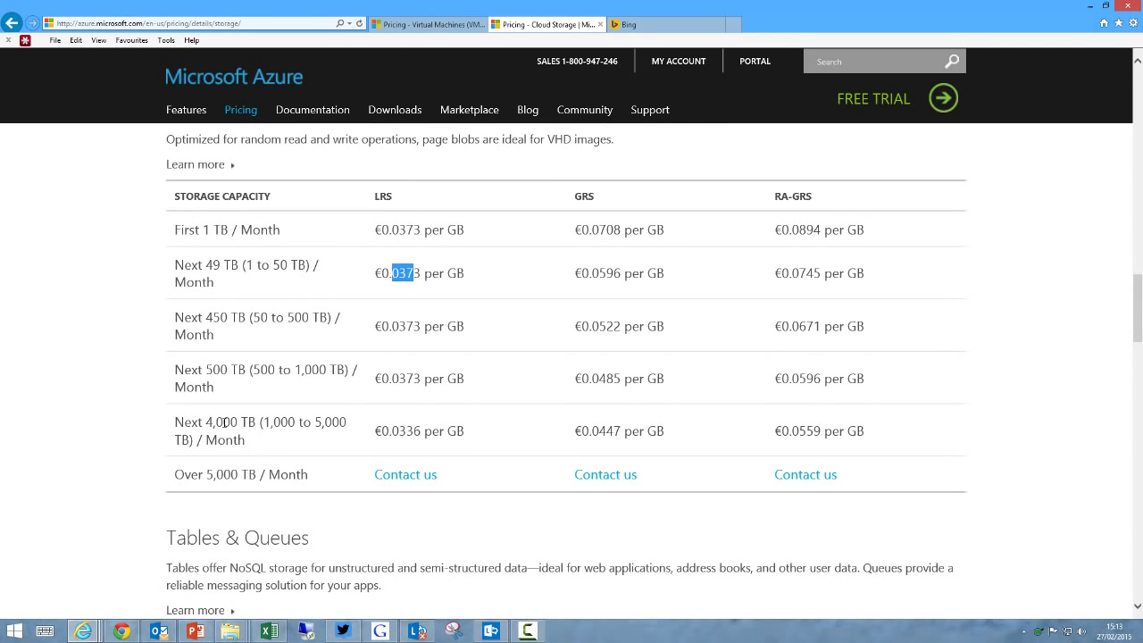
click(222, 425)
scroll(425, 430, up, 2)
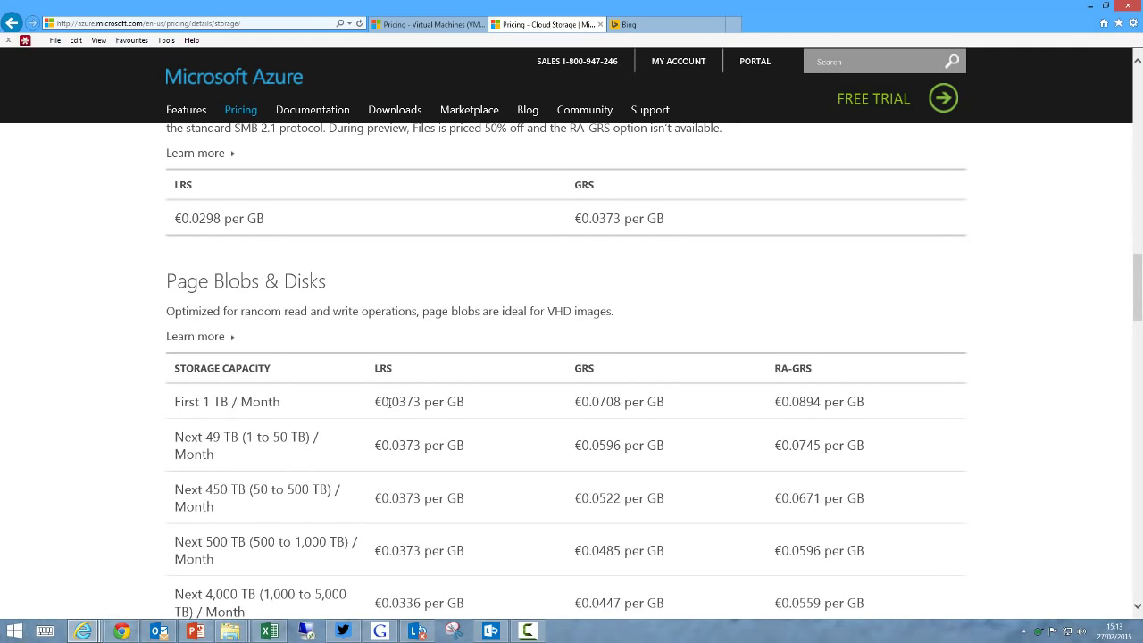
Copy the Page Blobs & Disks LRS rate for the first 1 TB, 0.0373, into price cell D10 of the Excel estimate.
drag(389, 402, 417, 401)
key(ctrl+c)
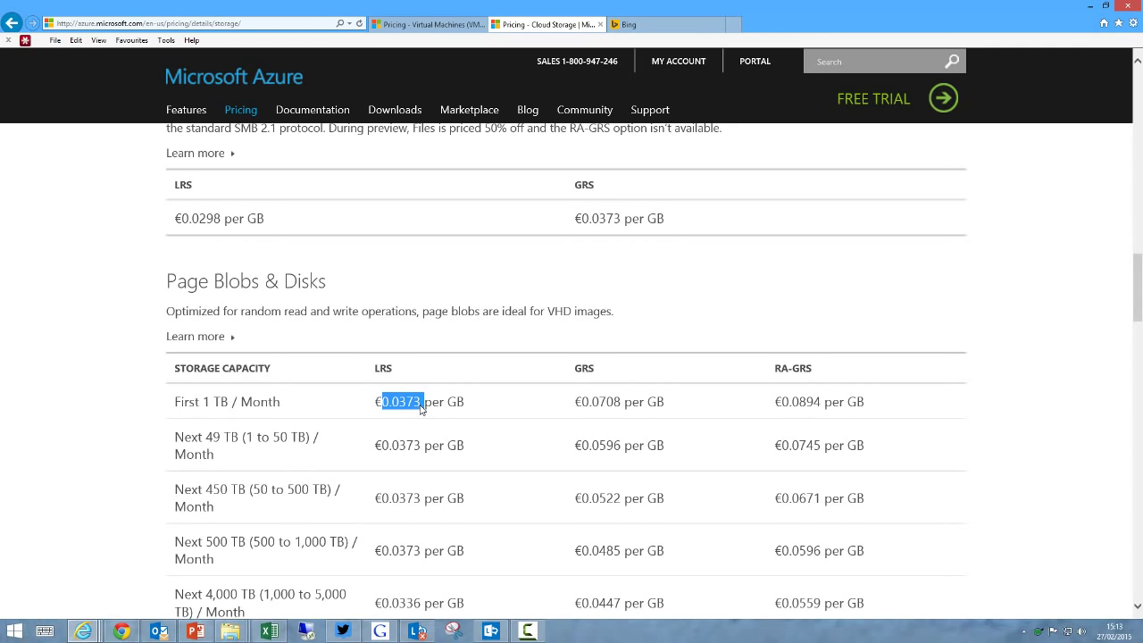
click(268, 631)
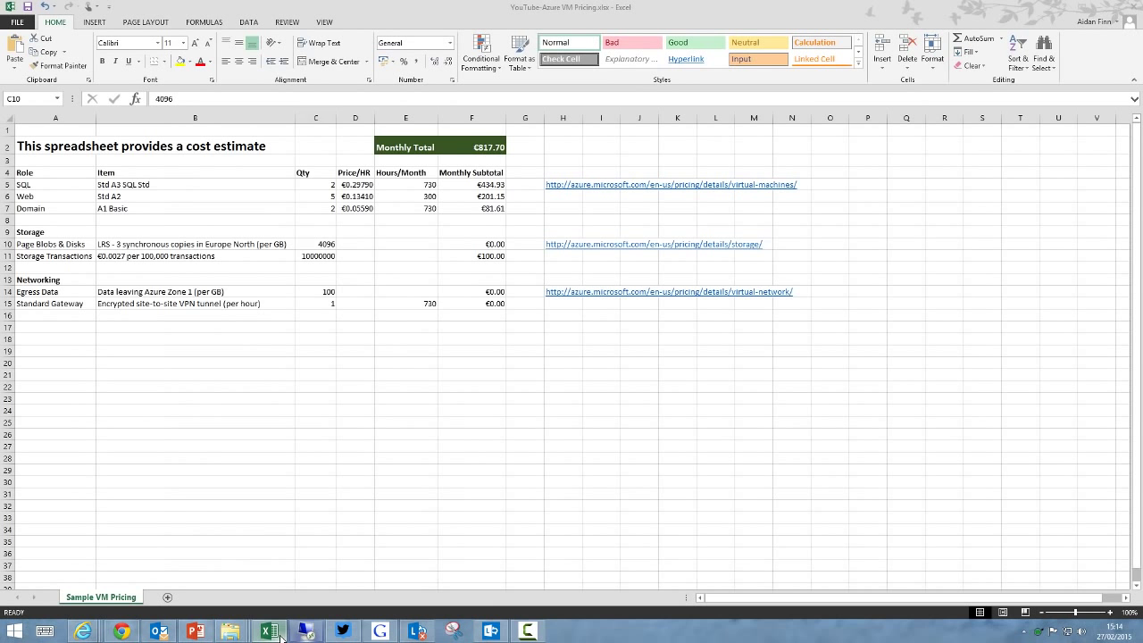
click(389, 248)
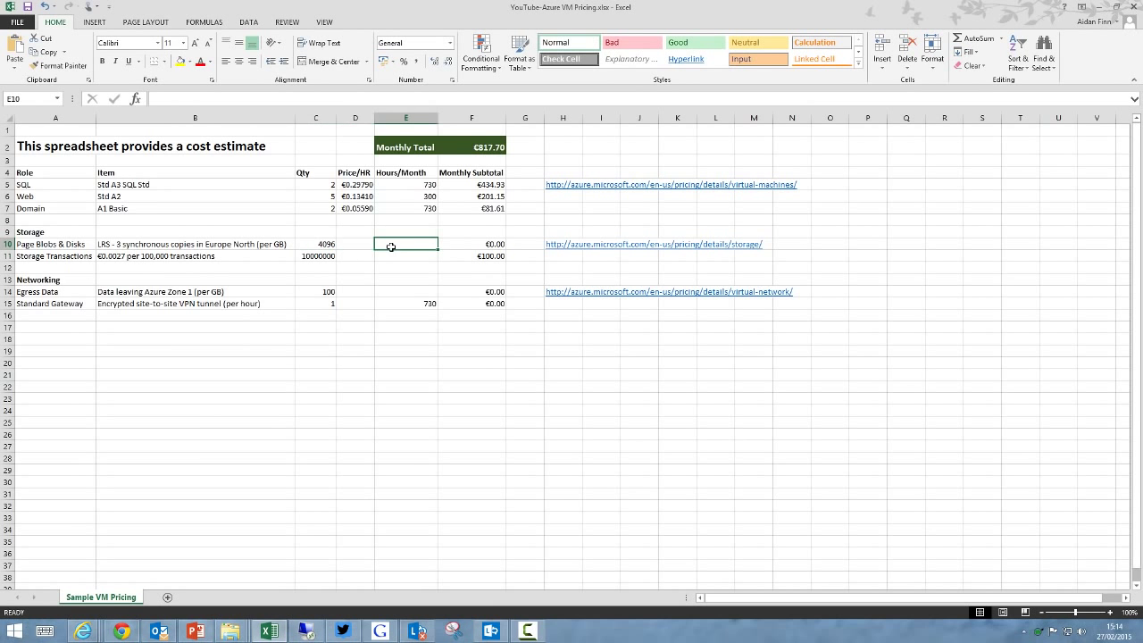
click(357, 246)
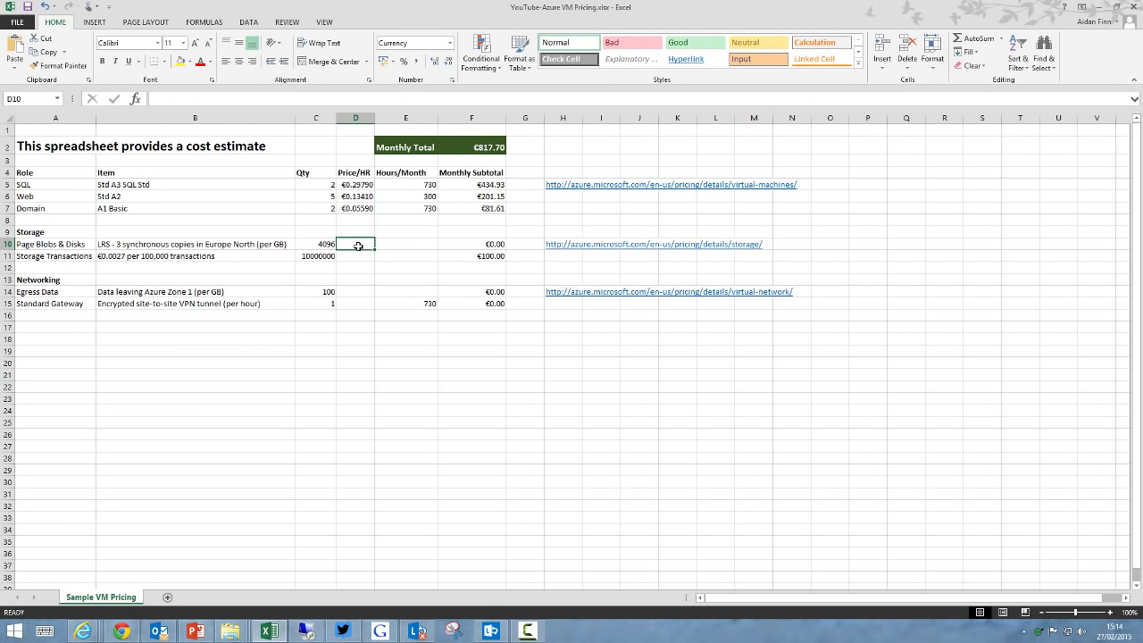
click(216, 99)
key(ctrl+v)
key(Return)
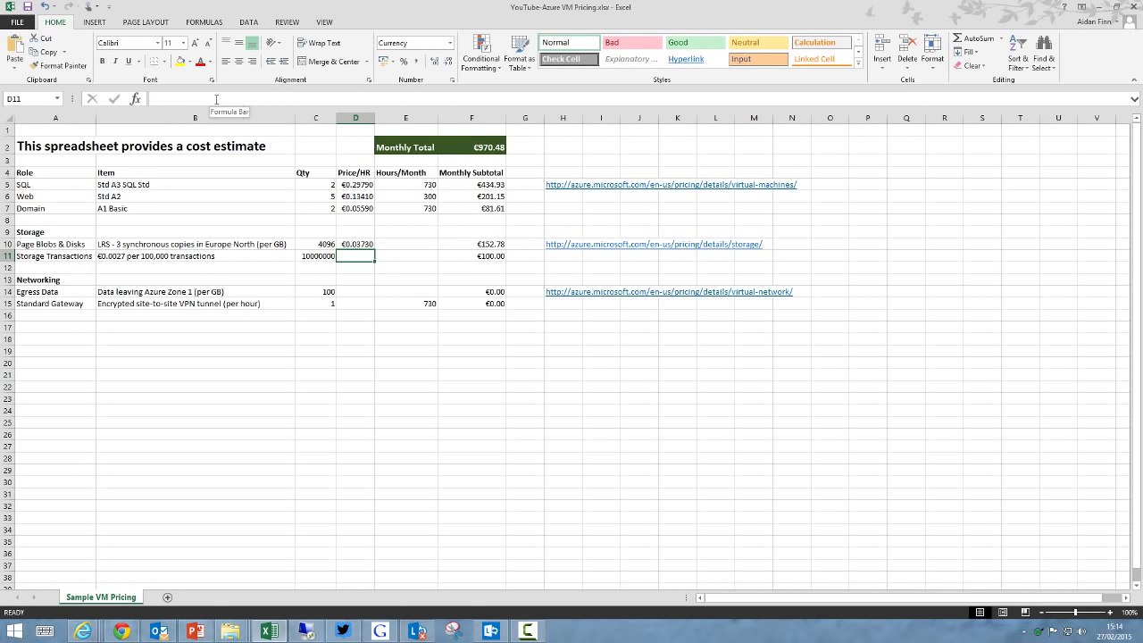
Set the Page Blobs & Disks quantity in C10 to 8192.
key(Up)
key(Left)
text(8192)
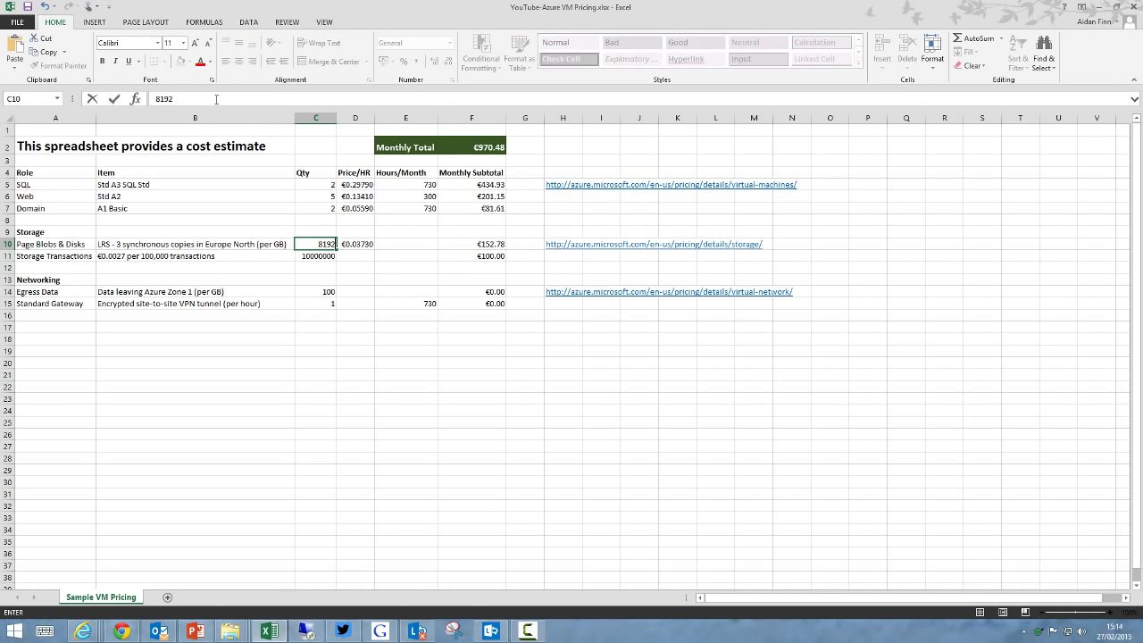
key(Return)
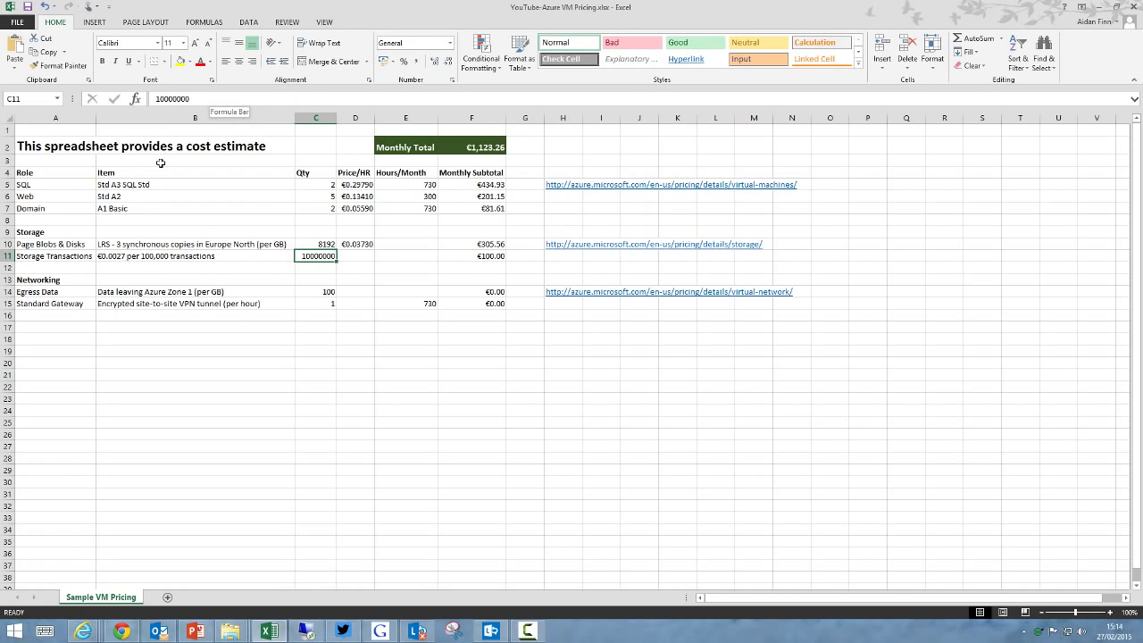
Check the storage transactions charge on the Azure storage pricing page, then return to Excel and select the transactions quantity, C11.
click(40, 258)
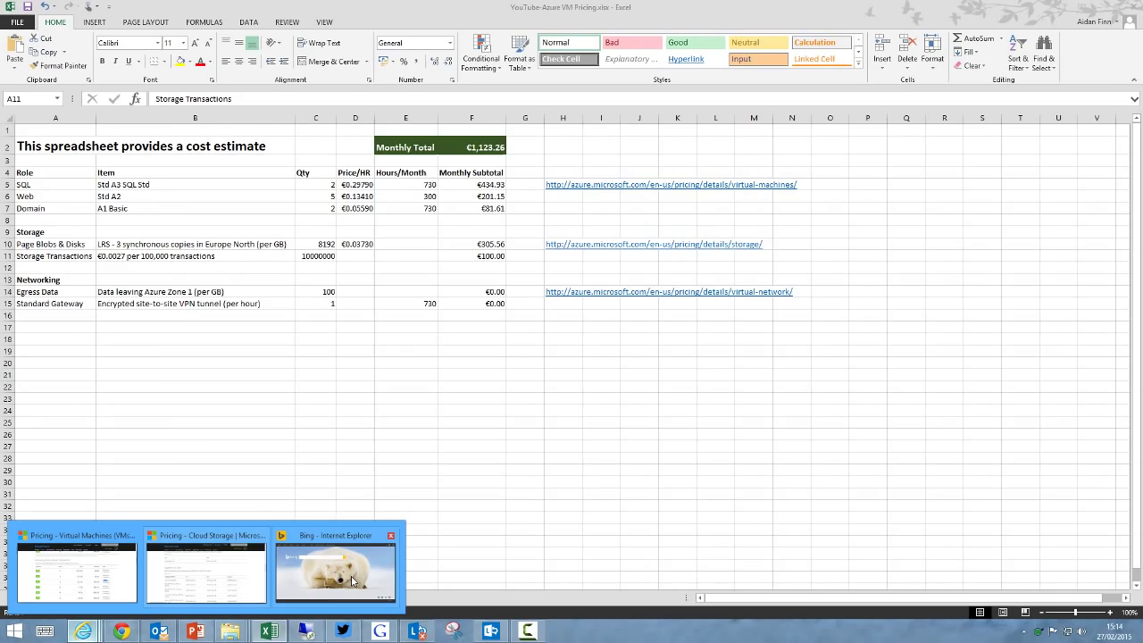
click(206, 571)
click(510, 337)
scroll(501, 330, down, 6)
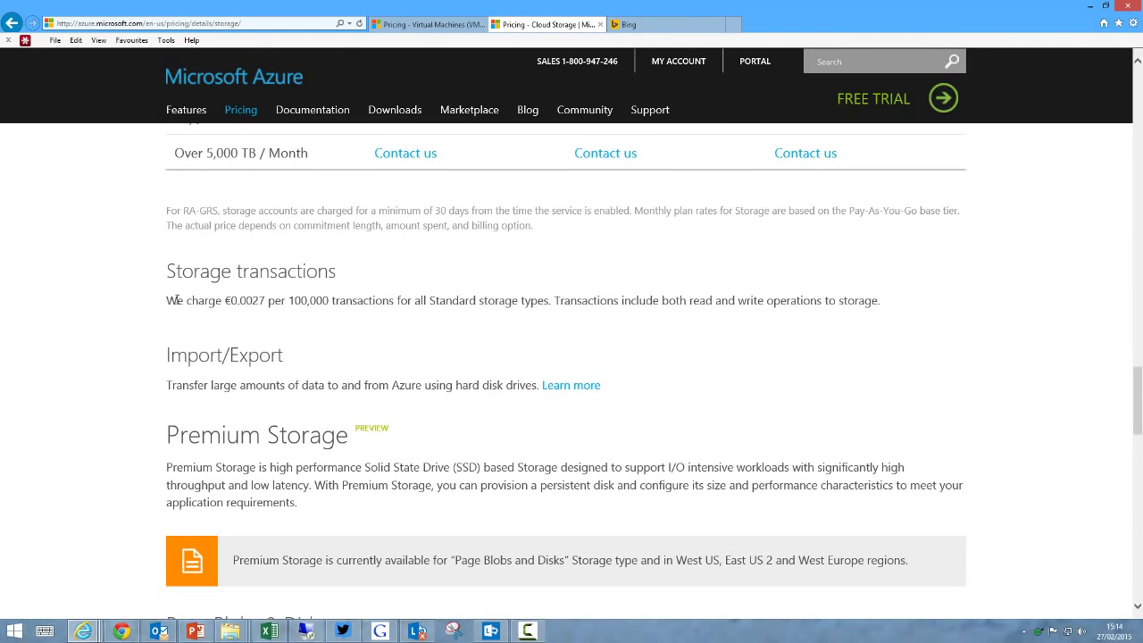
drag(167, 300, 642, 302)
click(642, 304)
click(269, 630)
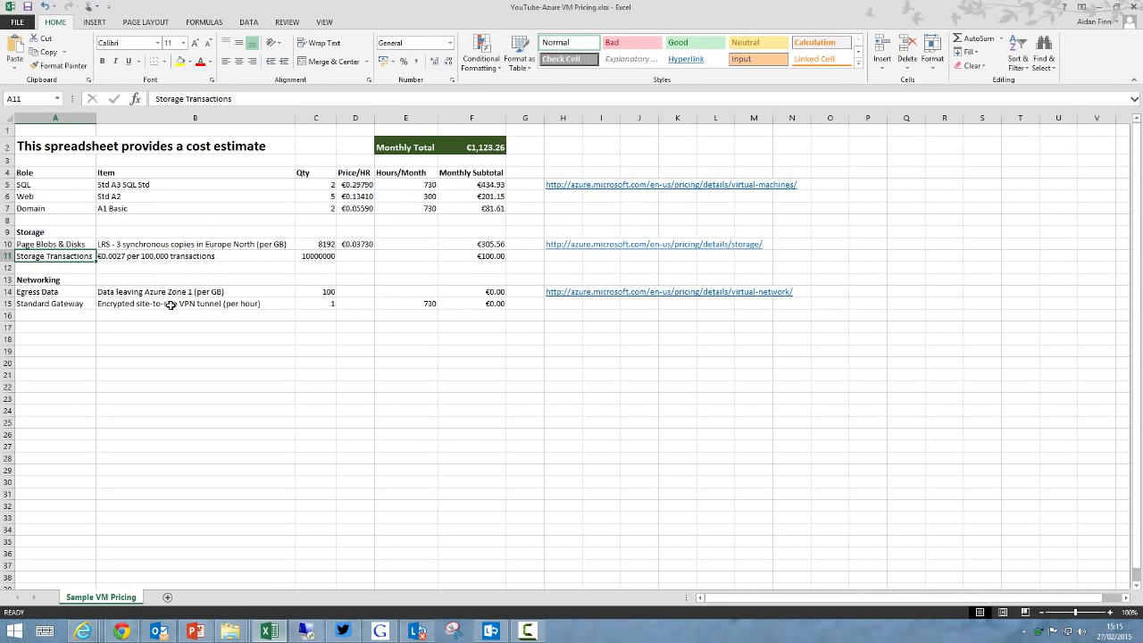
click(313, 257)
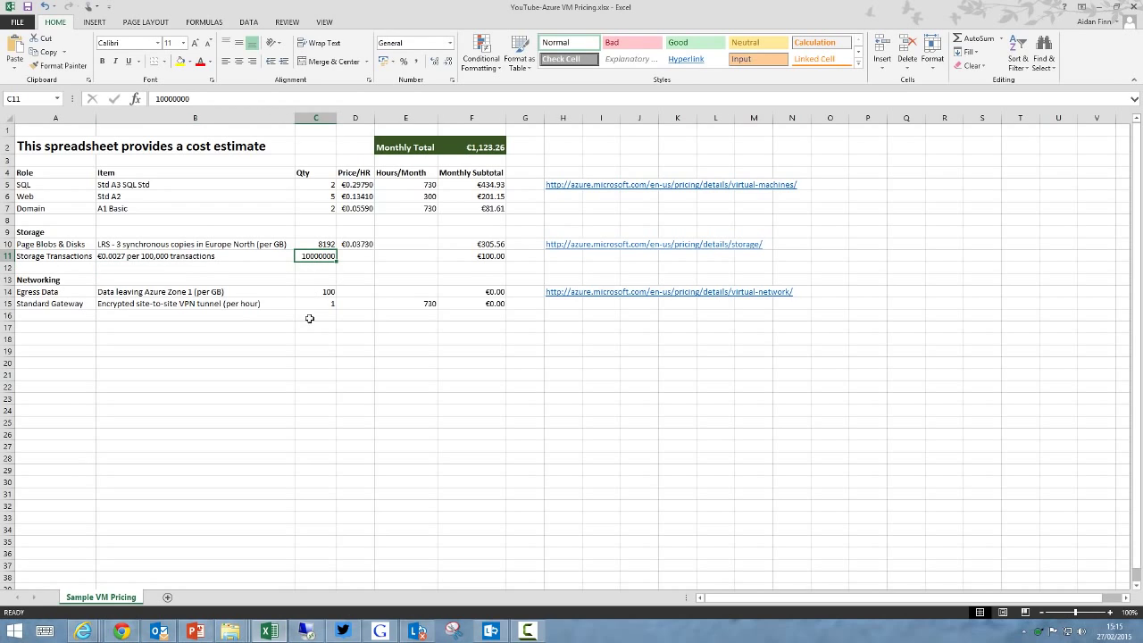
Copy the storage transactions charge, 0.0027, from the Azure storage pricing page into price cell D11 of the Excel estimate.
key(alt+Tab)
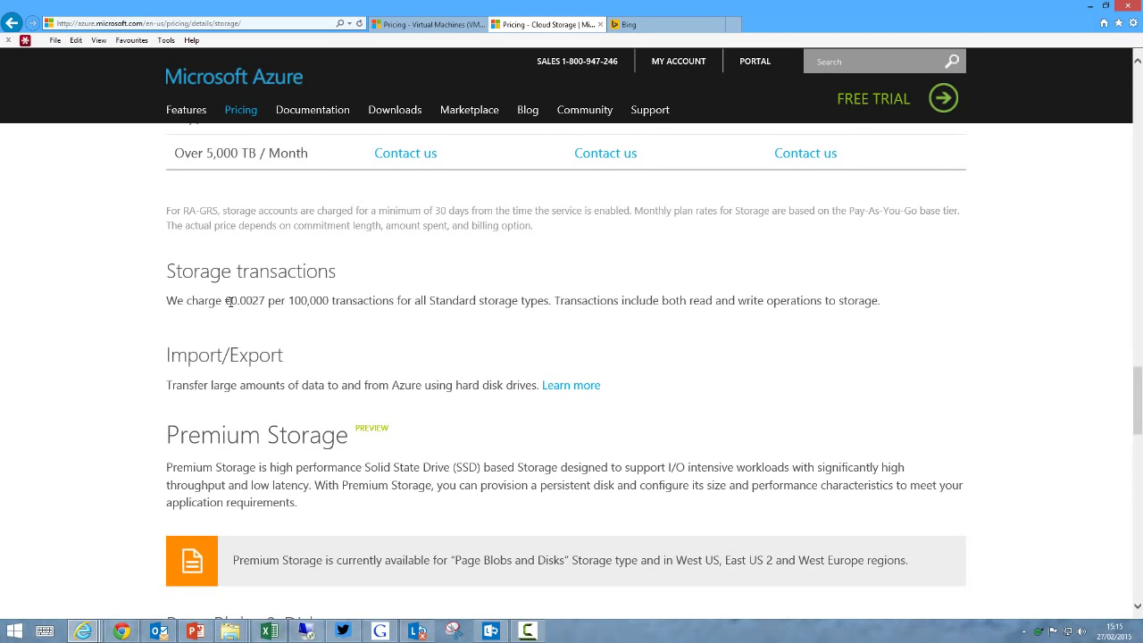
drag(230, 302, 266, 302)
key(ctrl+c)
key(alt+Tab)
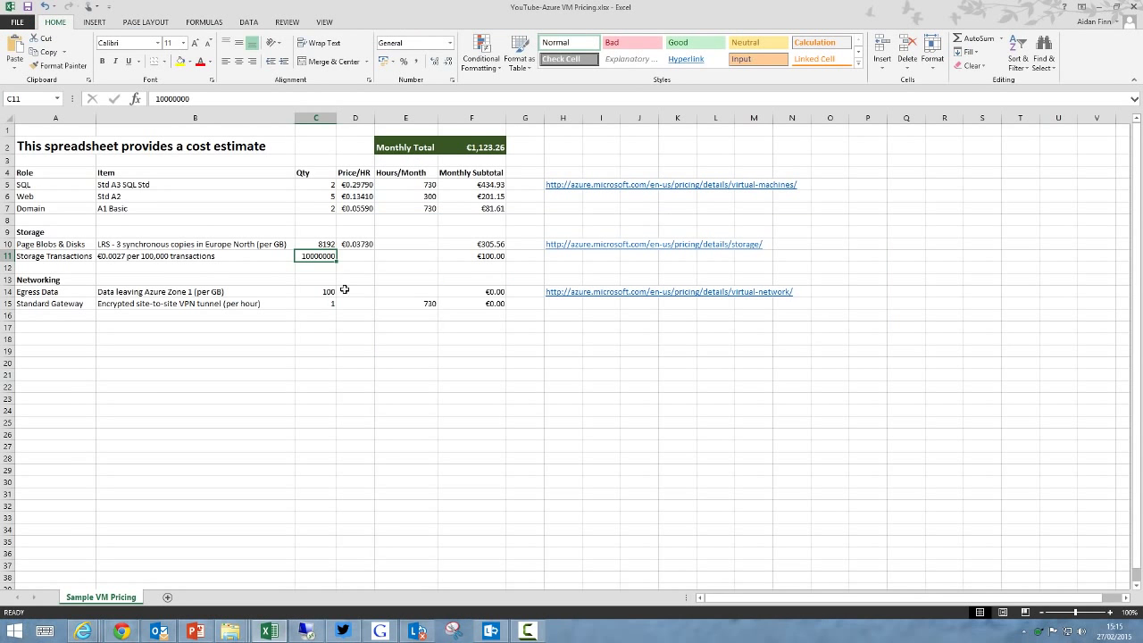
click(357, 256)
click(174, 98)
key(ctrl+v)
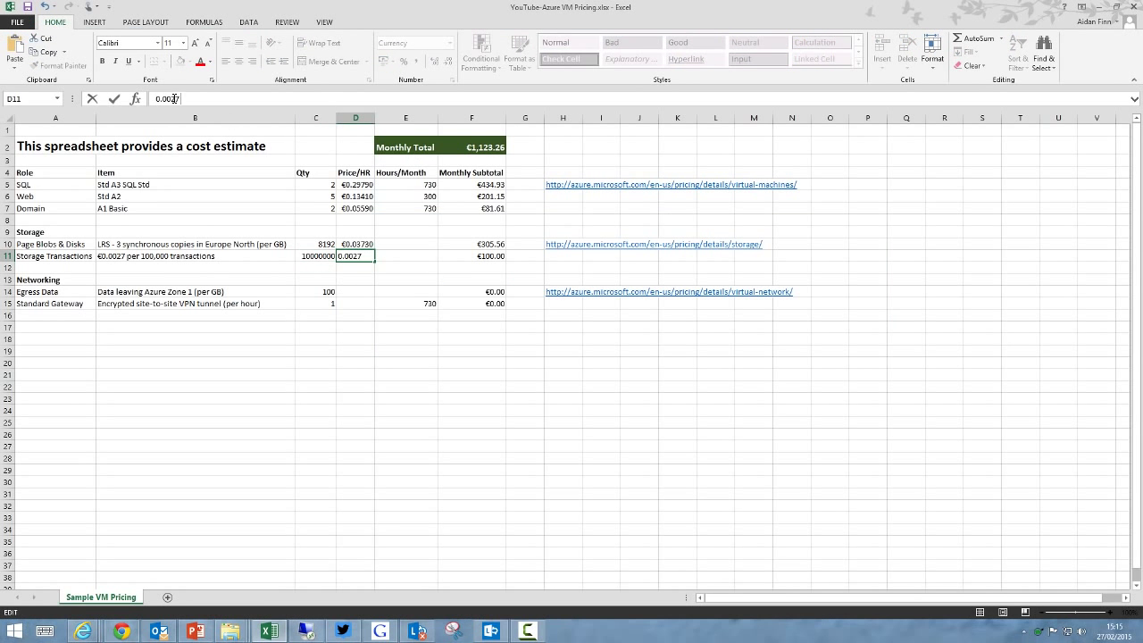
key(Return)
Review the Storage Transactions row from quantity to subtotal, then select the Egress Data quantity, C14.
key(Left)
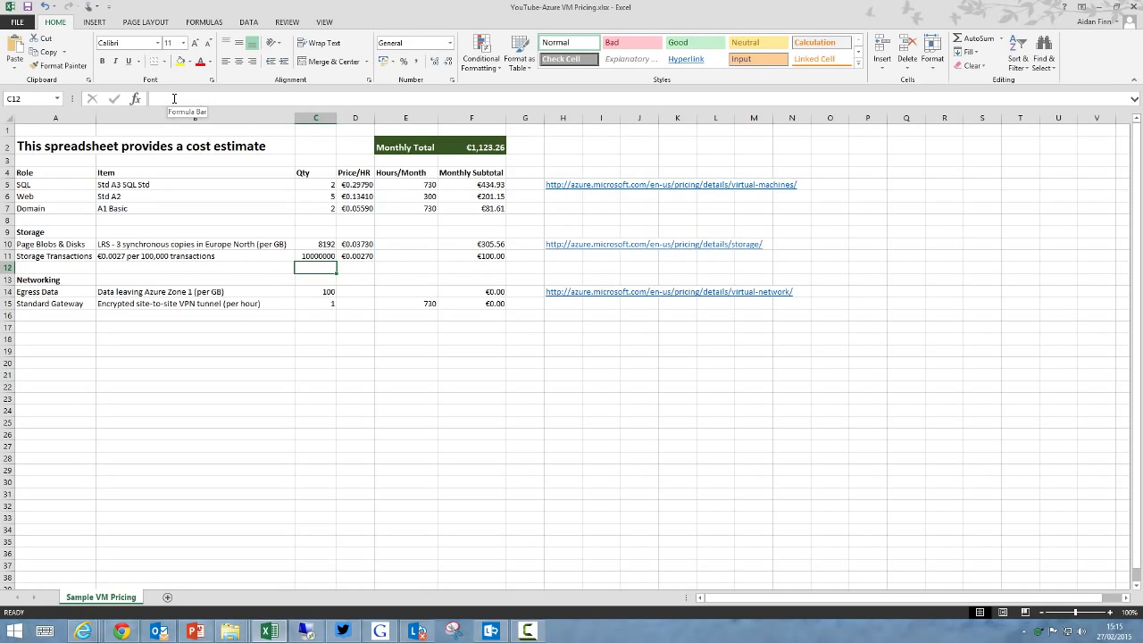
key(Right)
key(Right)
key(Right)
key(Up)
key(Left)
key(Left)
key(Left)
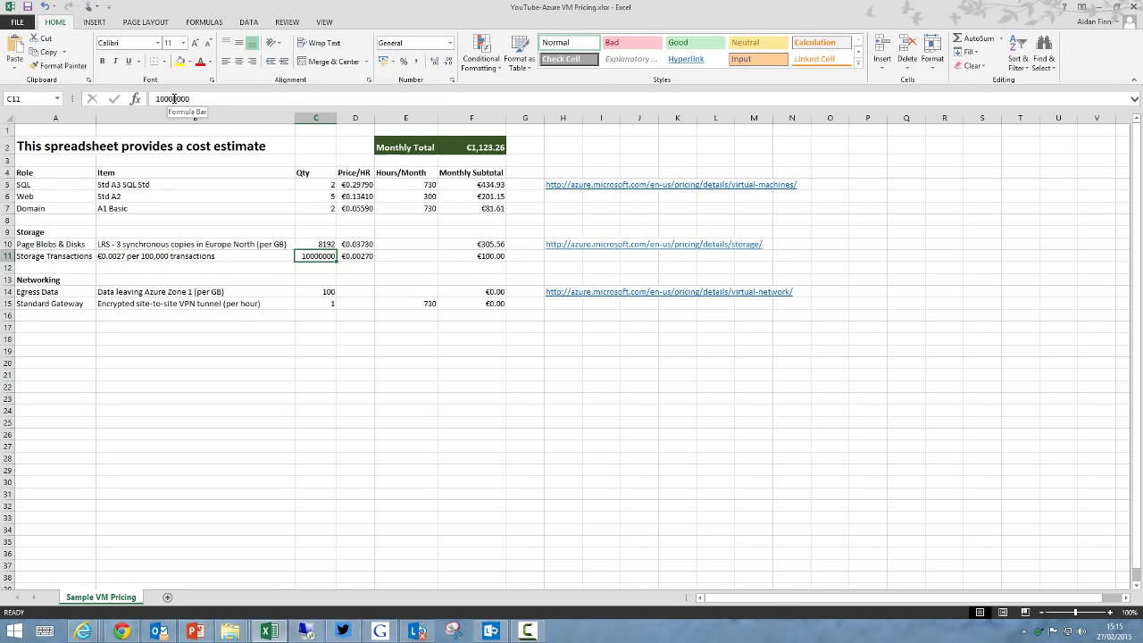
key(Down)
key(Down)
key(Down)
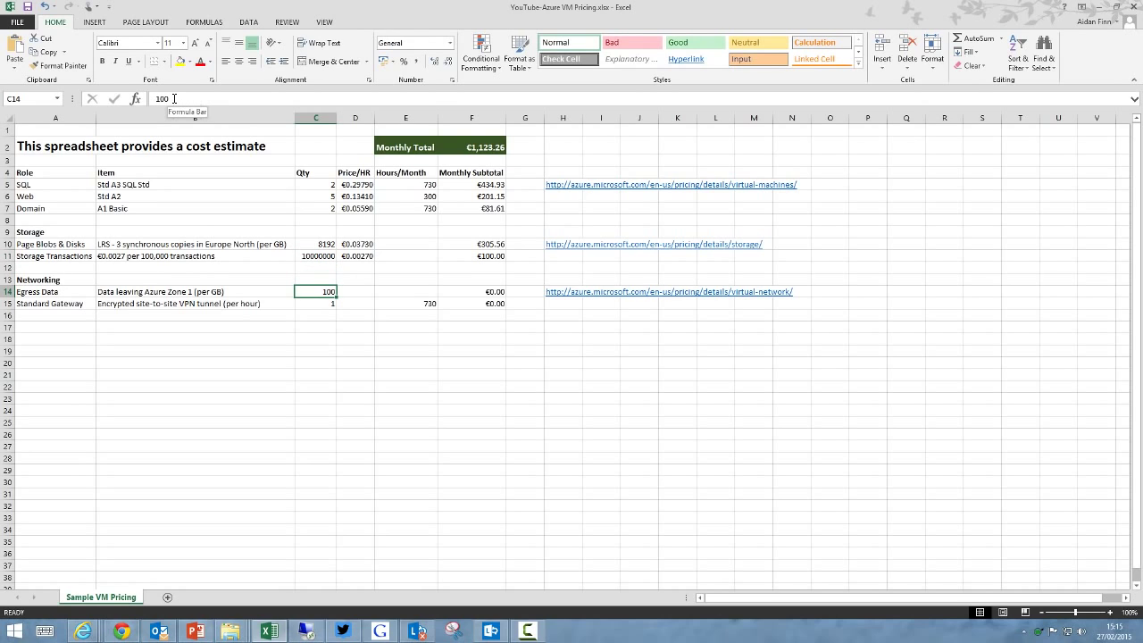
Return briefly to the storage pricing page, then switch to PowerPoint to review the Example Virtual Machine Scenario slide.
key(alt+Tab)
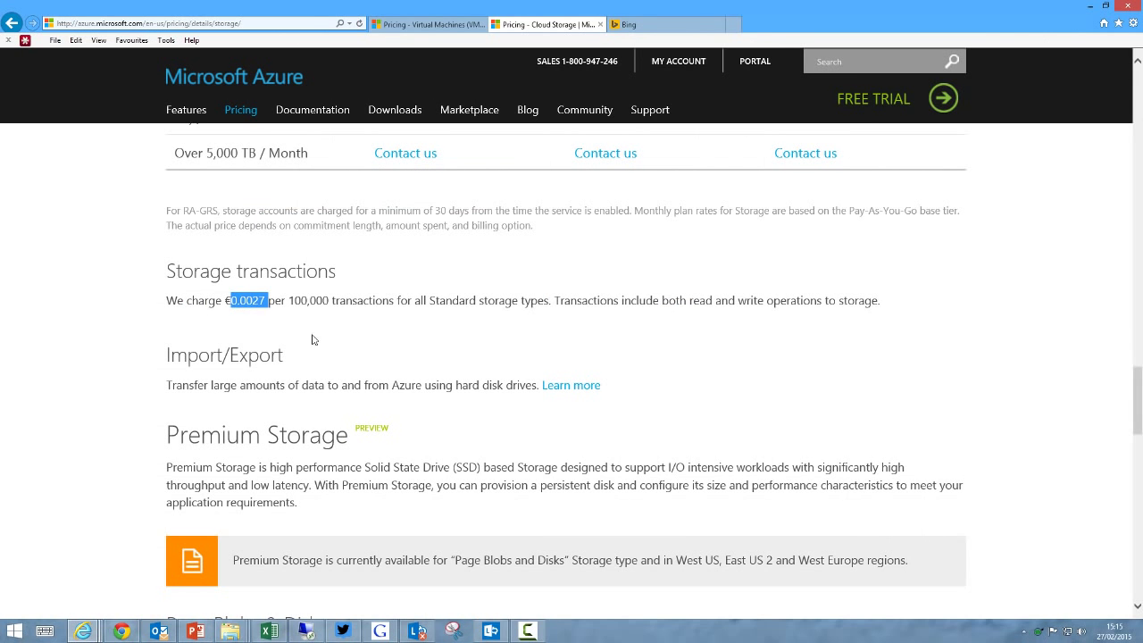
click(433, 316)
click(195, 631)
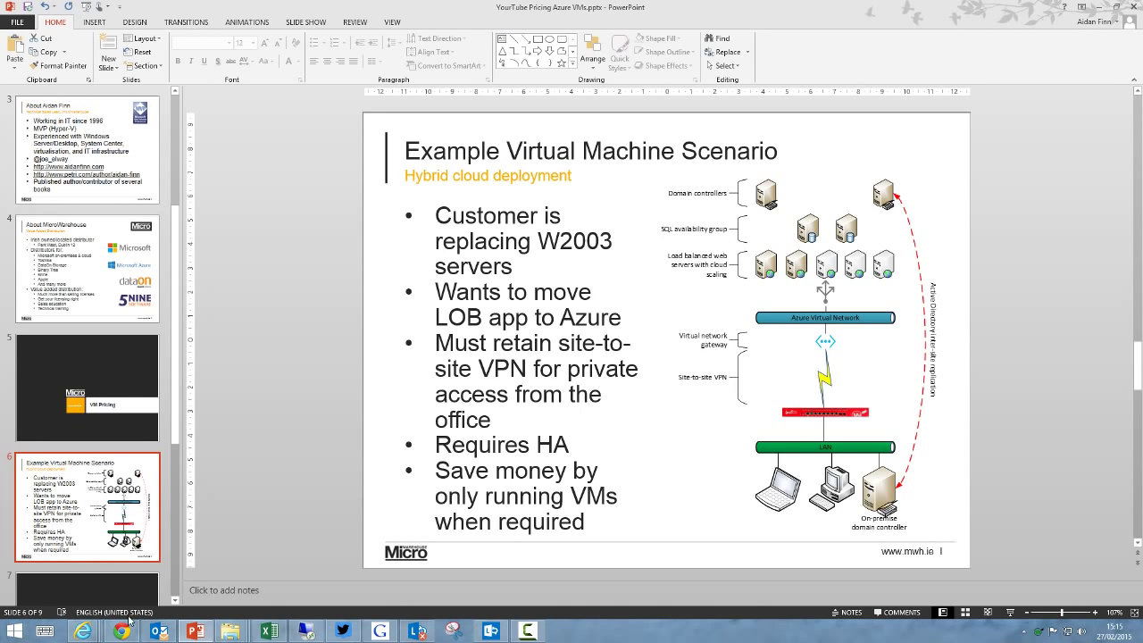
Switch to the Bing page in Internet Explorer, search for "azure pricing networking" and open Azure's Virtual Network pricing page.
mouse_move(83, 633)
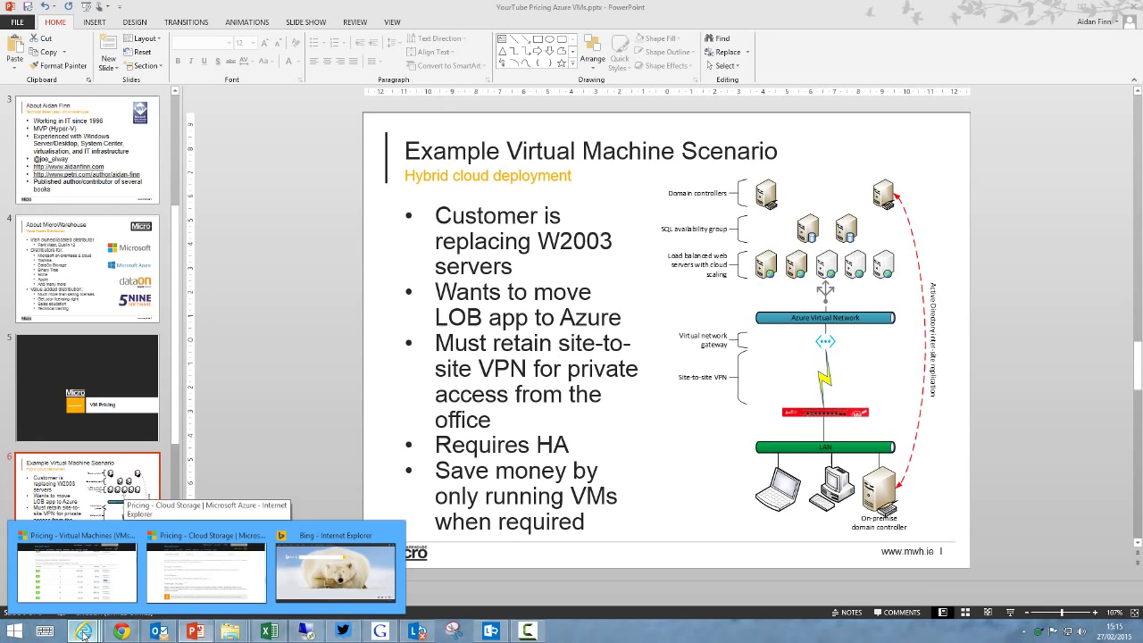
click(348, 556)
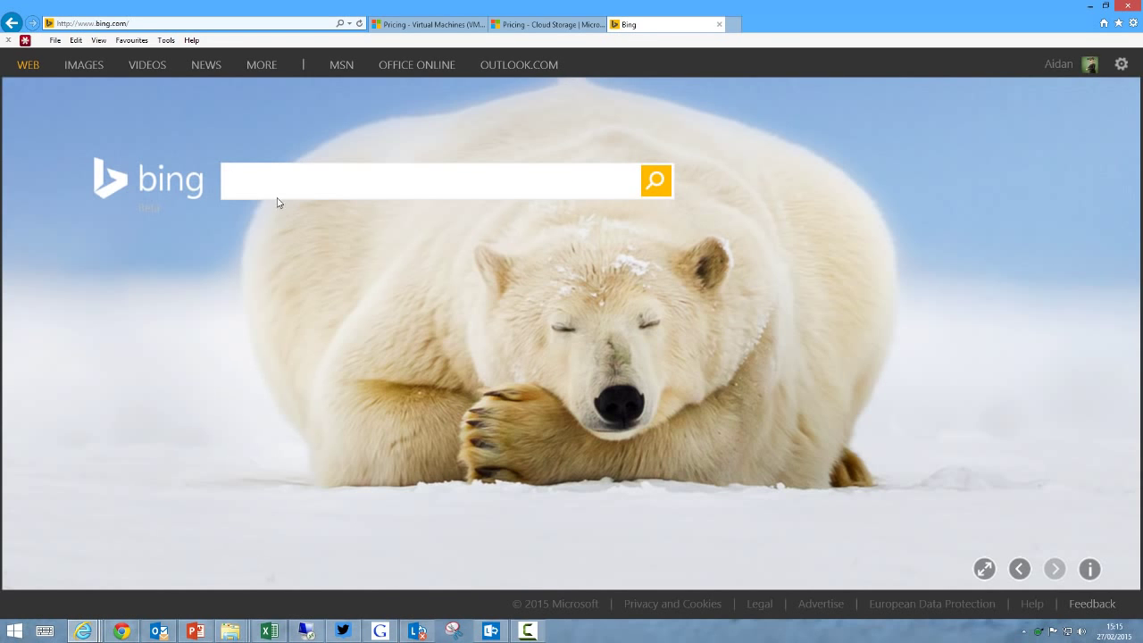
text(azure pric)
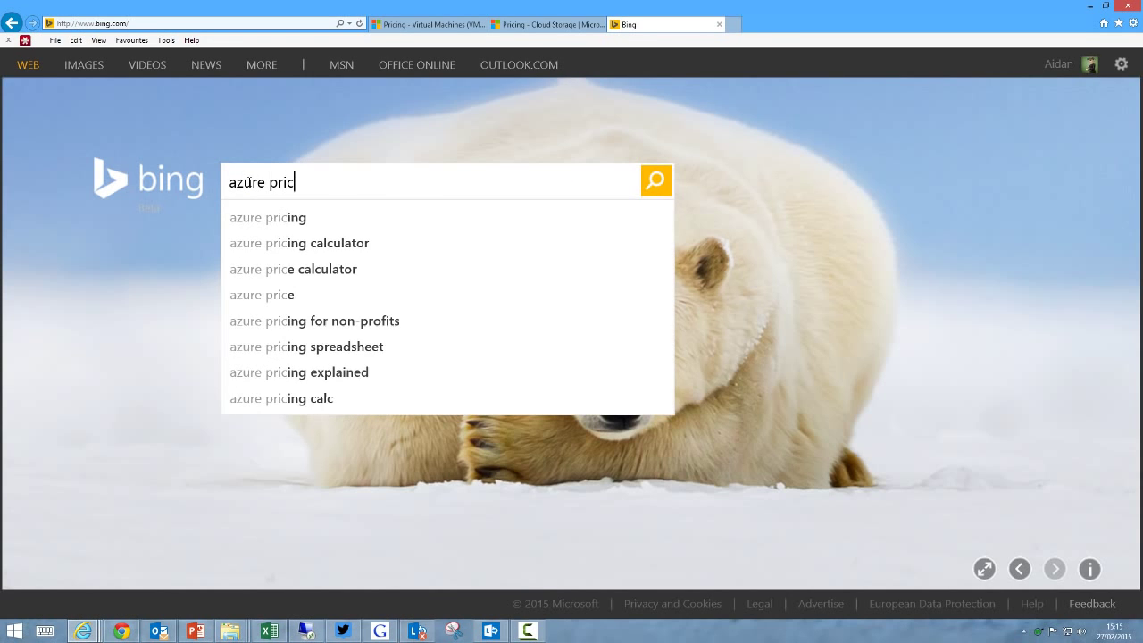
text(ing networking)
key(Return)
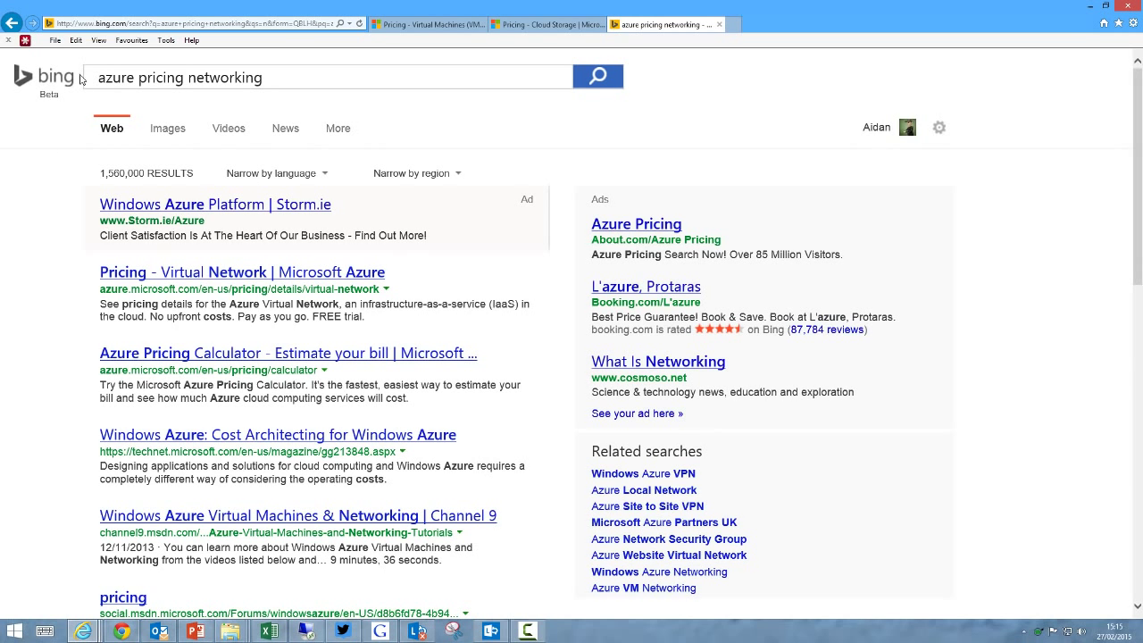
click(191, 272)
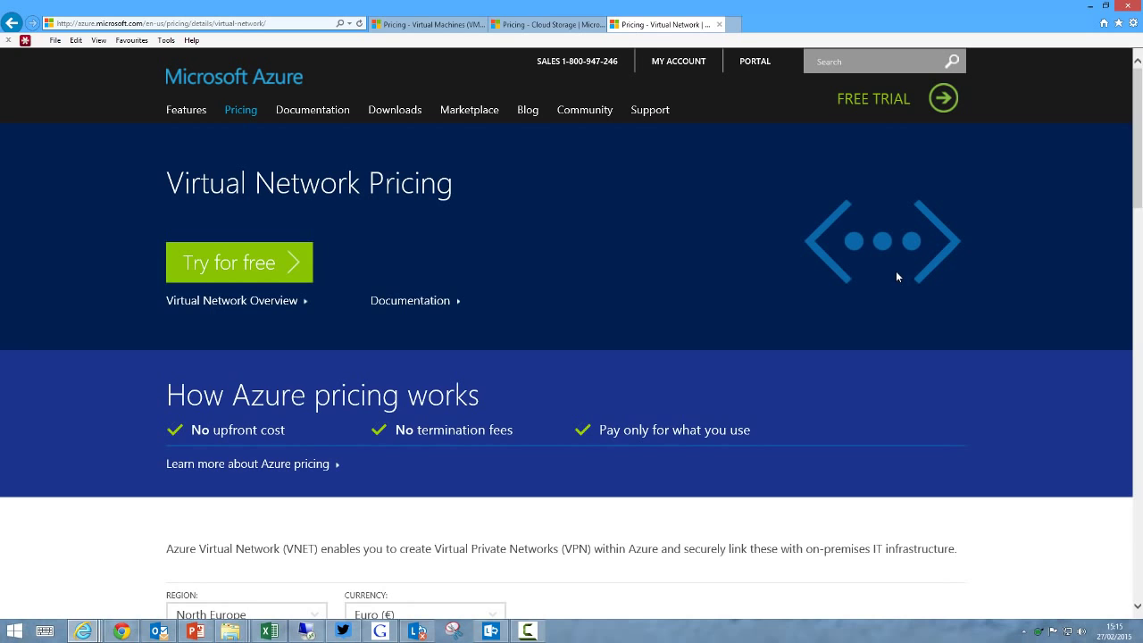
Compare the VPN gateway types, copy the Static/Dynamic Routing VPN Gateway hourly price, 0.0269, and switch to Excel.
scroll(651, 232, down, 5)
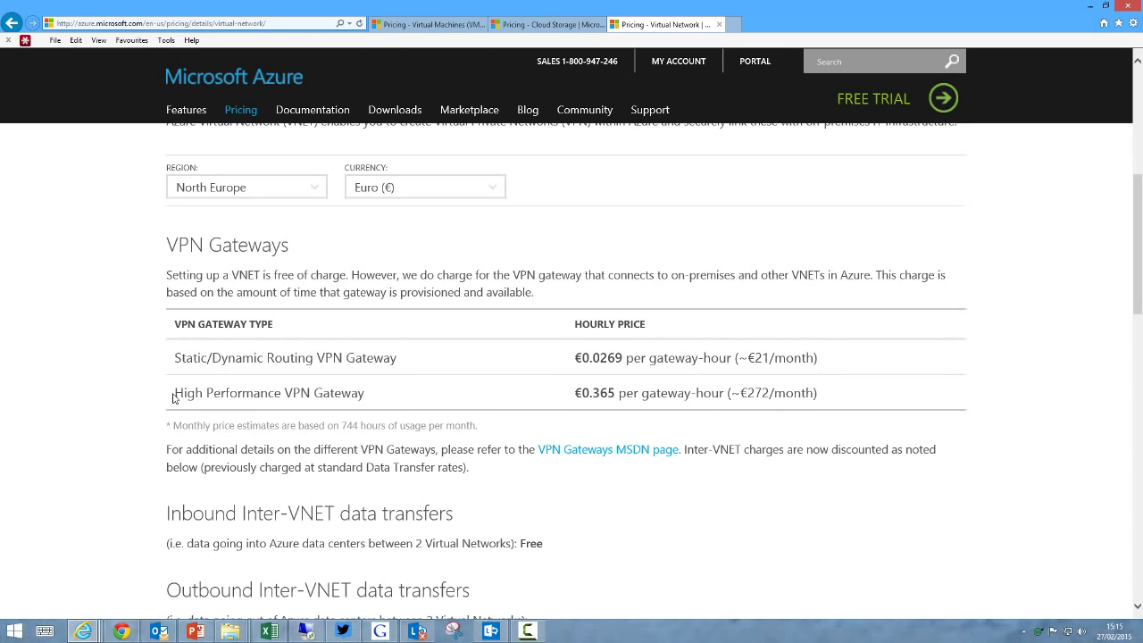
drag(176, 393, 362, 393)
click(362, 393)
drag(623, 358, 583, 359)
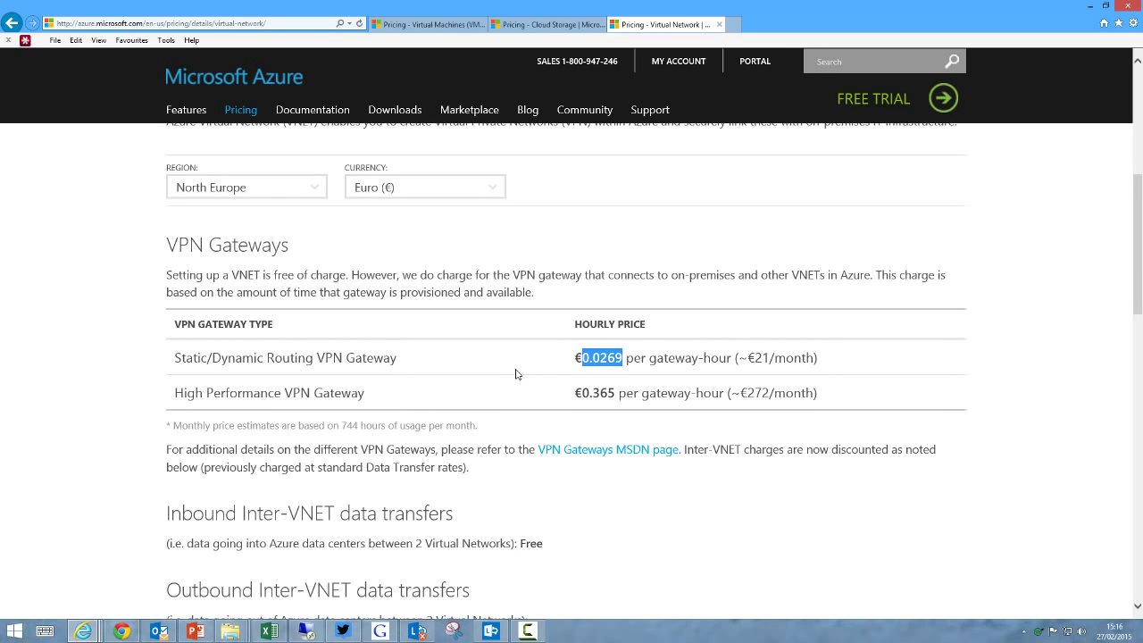
click(270, 631)
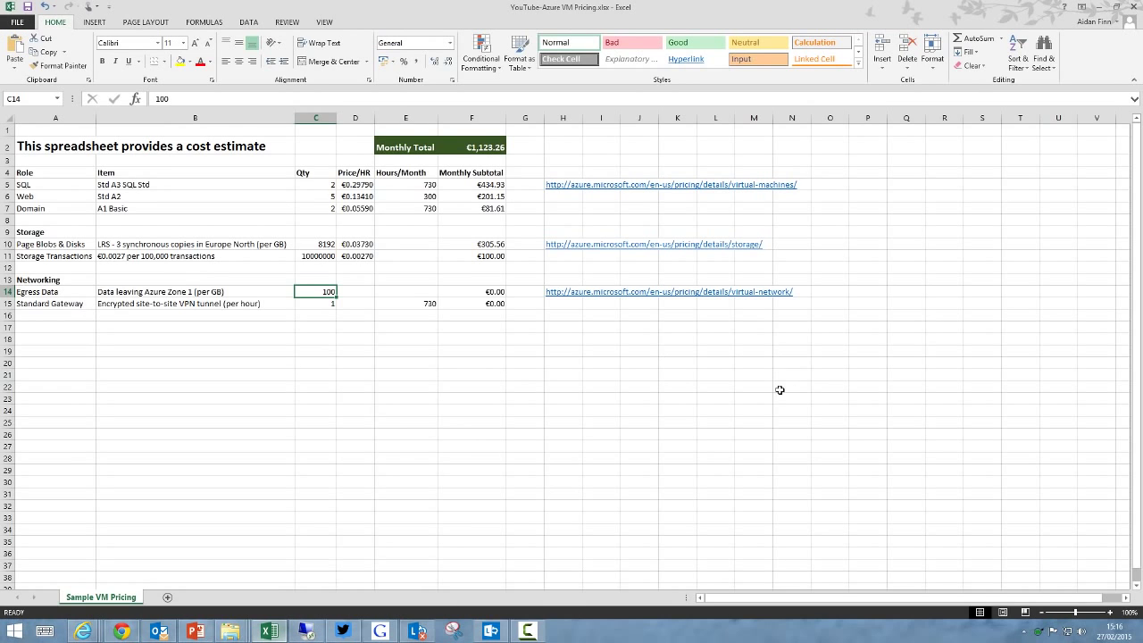
click(361, 291)
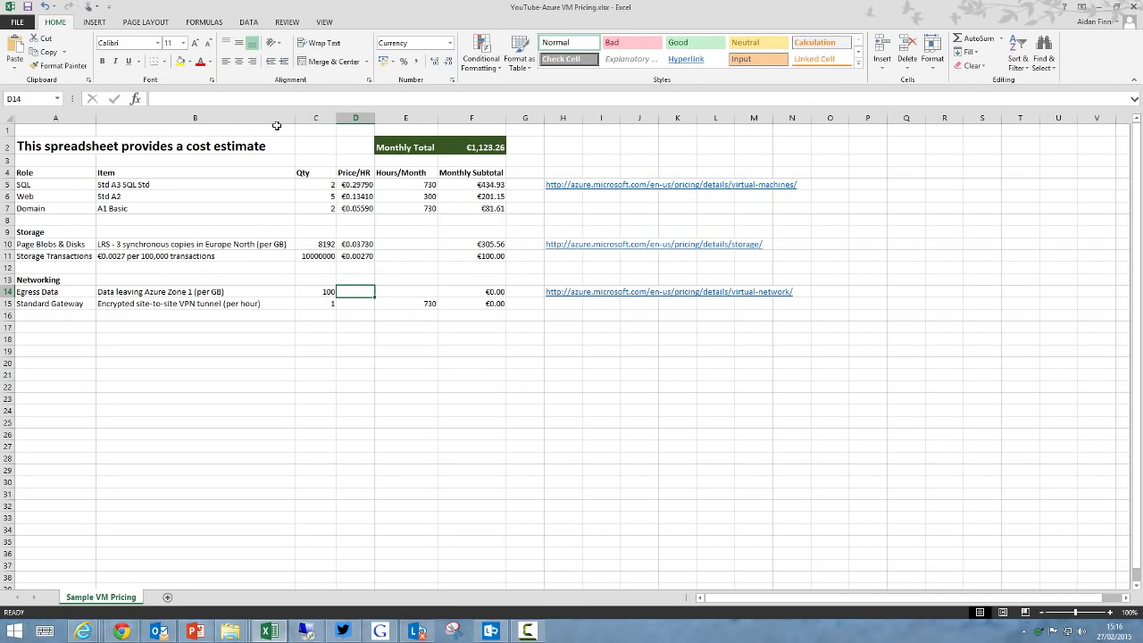
text(0.0269)
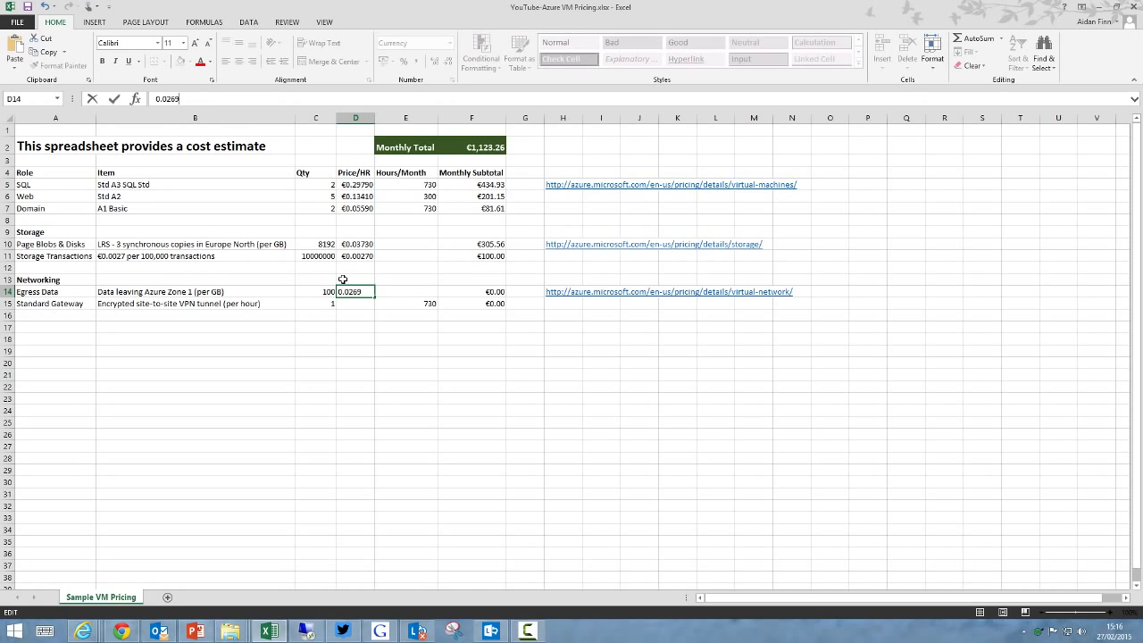
key(Escape)
Enter the copied gateway rate, 0.0269, in the Standard Gateway price cell D15.
click(349, 303)
click(214, 99)
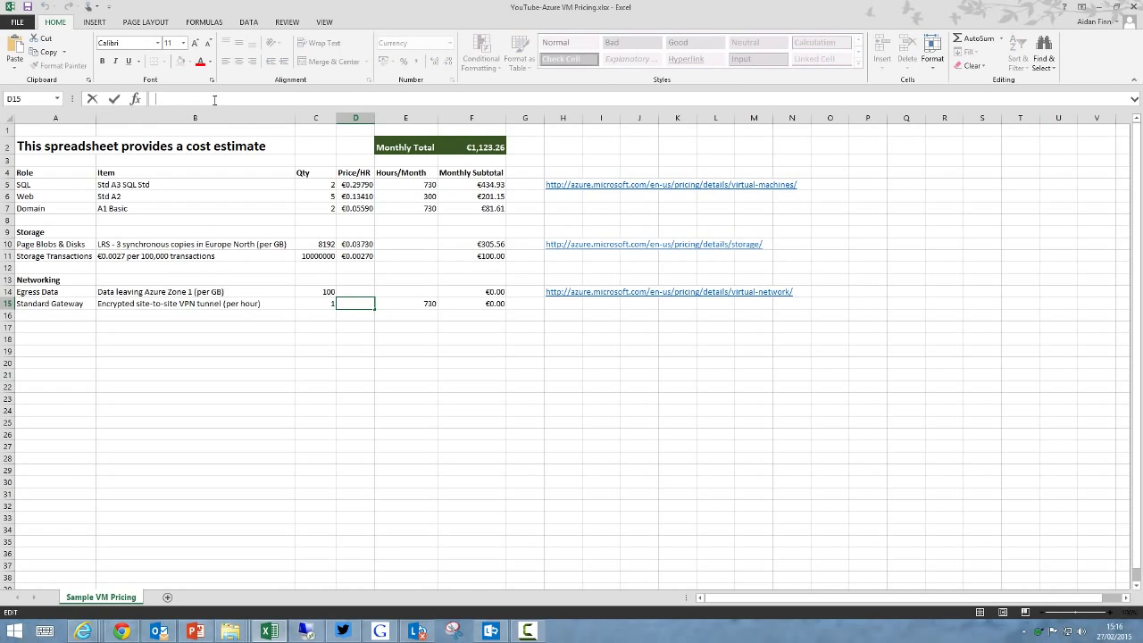
text(0.0269)
key(Return)
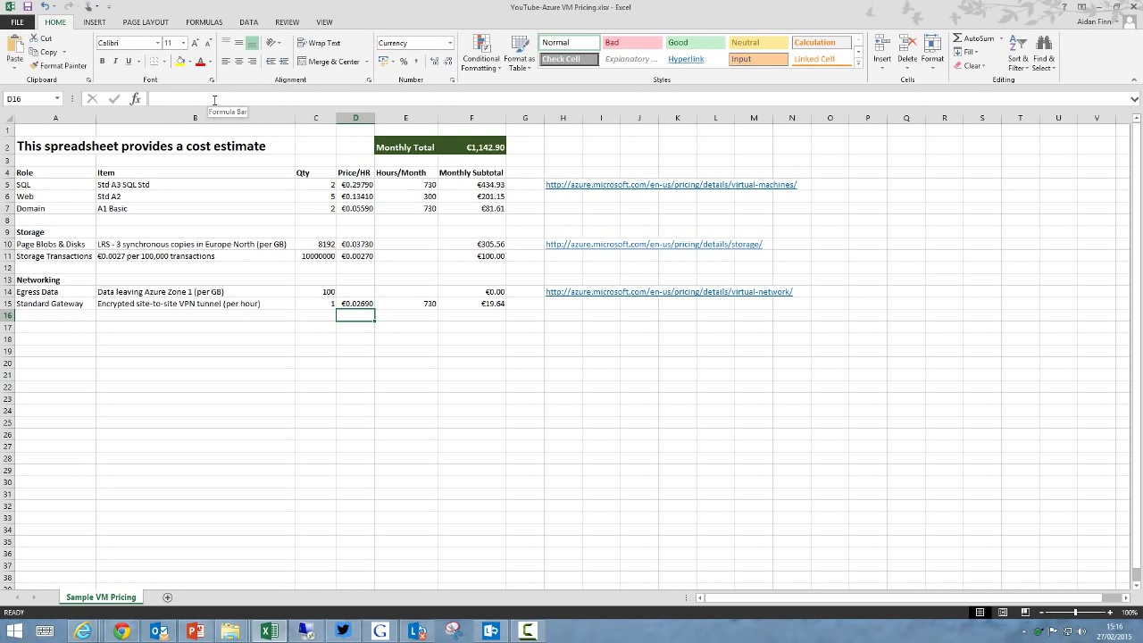
Copy the Zone 1 outbound Inter-VNET rate, 0.0261, from the Virtual Network pricing page into the Egress Data price cell D14 in Excel.
key(Up)
key(Up)
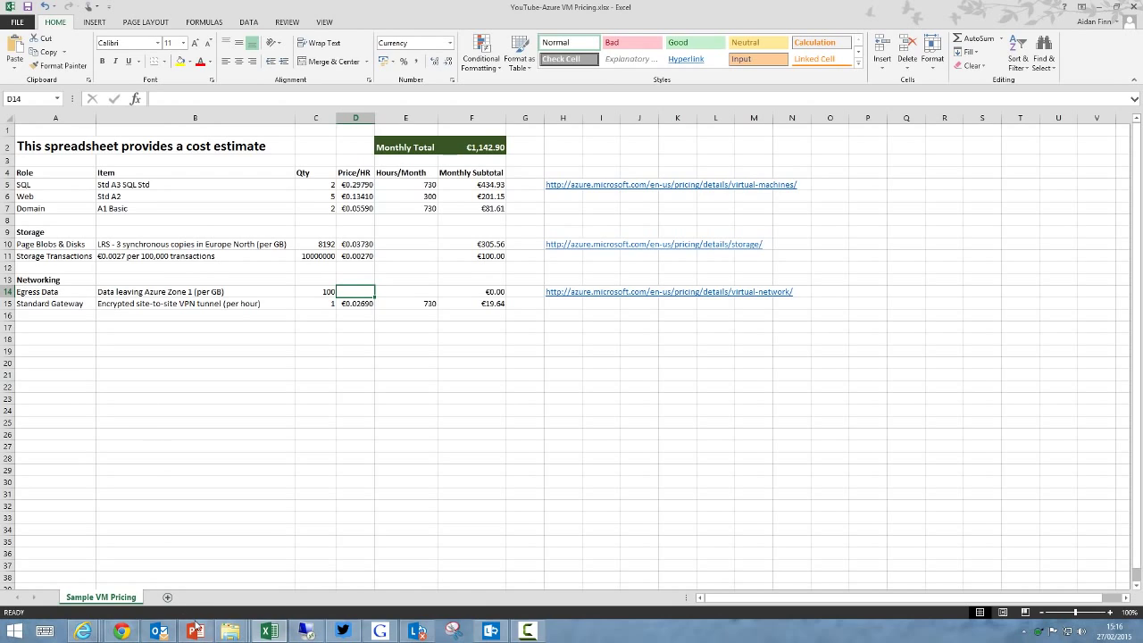
mouse_move(197, 625)
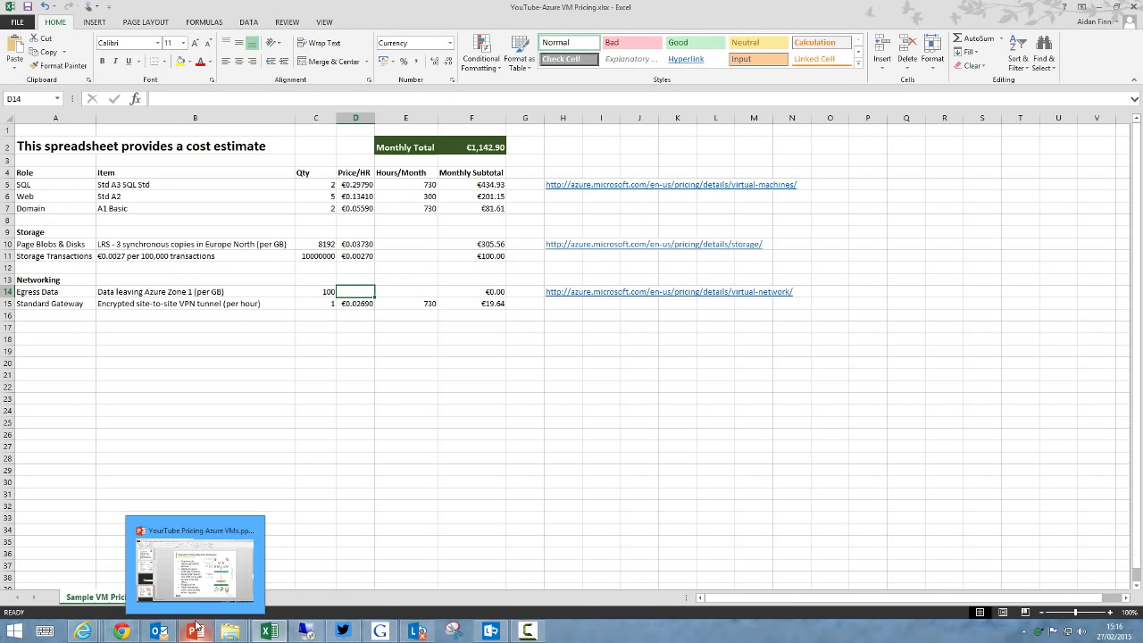
mouse_move(85, 633)
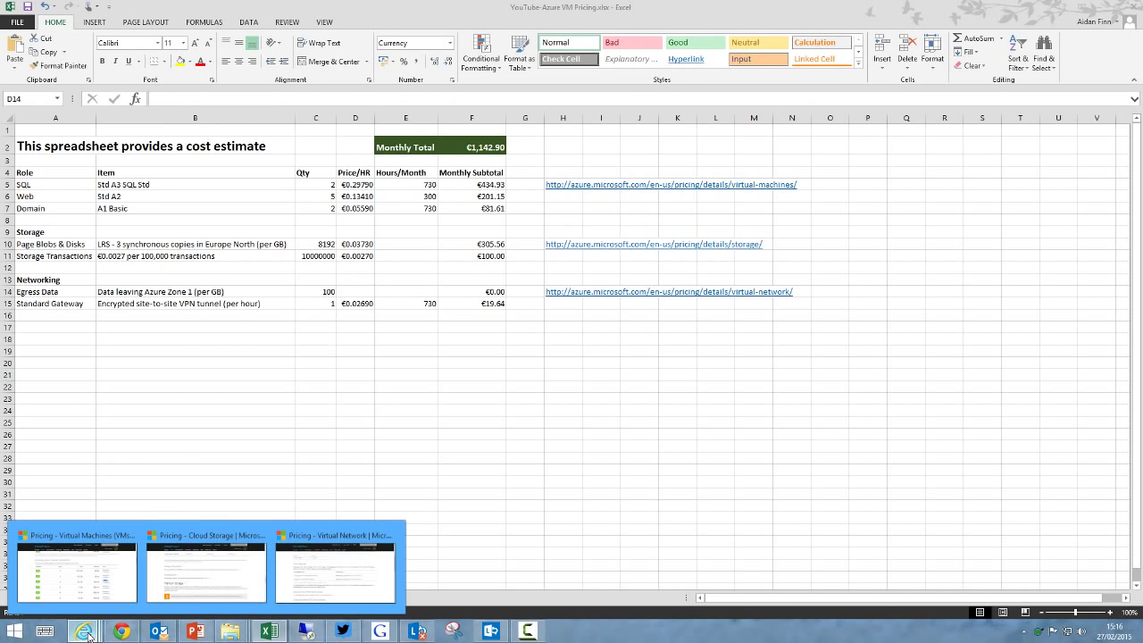
click(314, 558)
scroll(277, 449, down, 3)
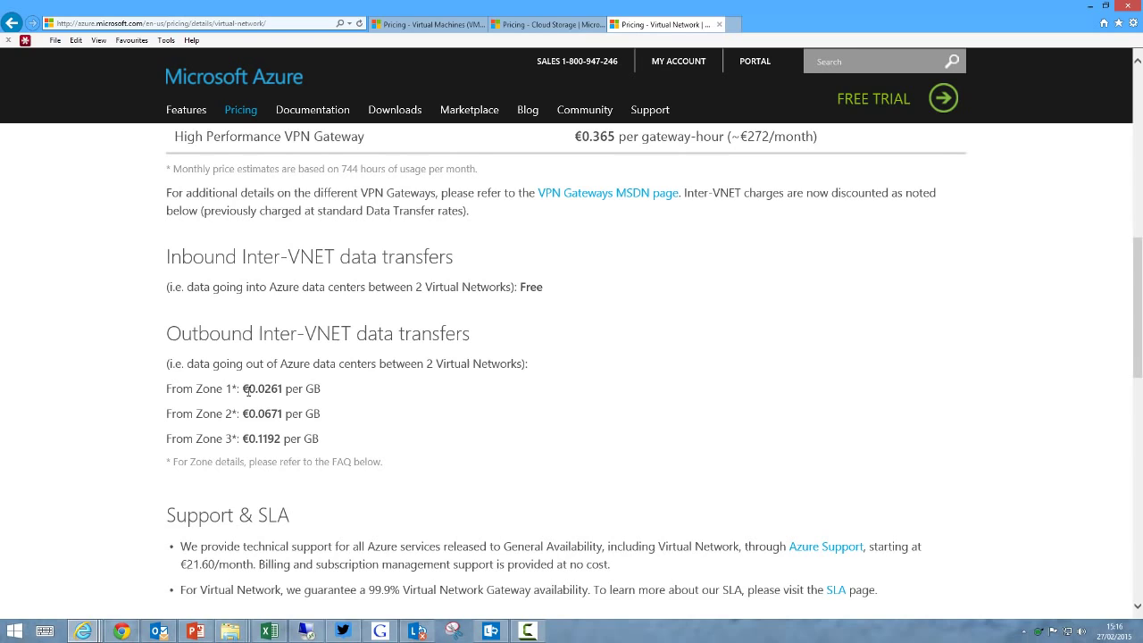
drag(249, 389, 282, 391)
key(ctrl+c)
click(268, 632)
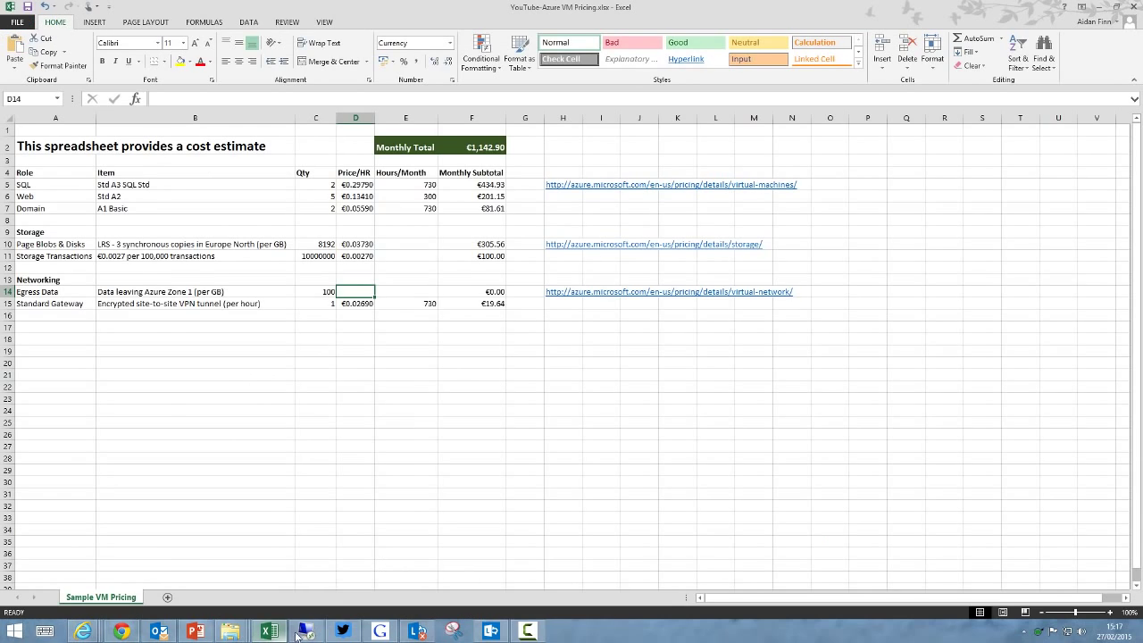
click(259, 99)
key(ctrl+v)
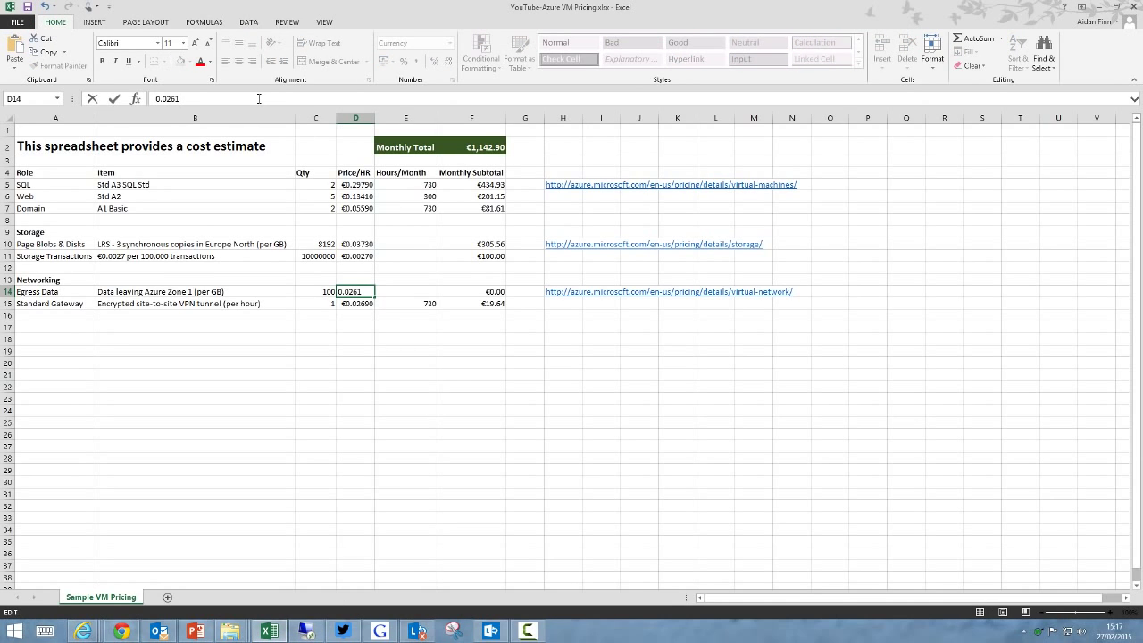
key(Return)
Review the Egress Data quantity in C14 and its monthly subtotal formula in F14.
key(Up)
key(Left)
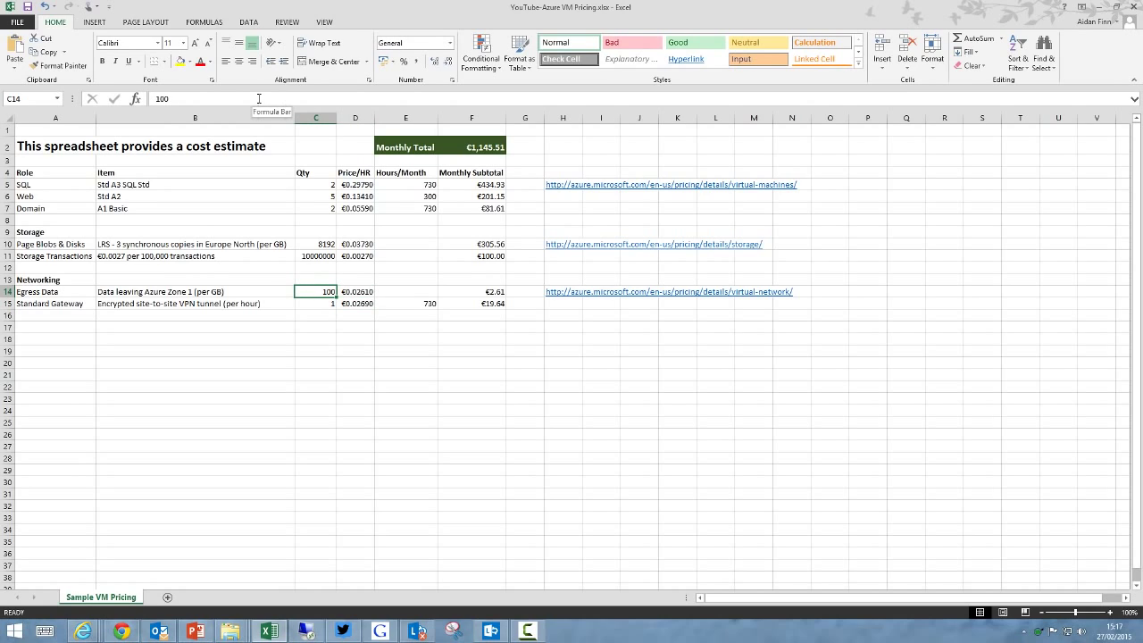
key(Right)
key(Right)
key(Right)
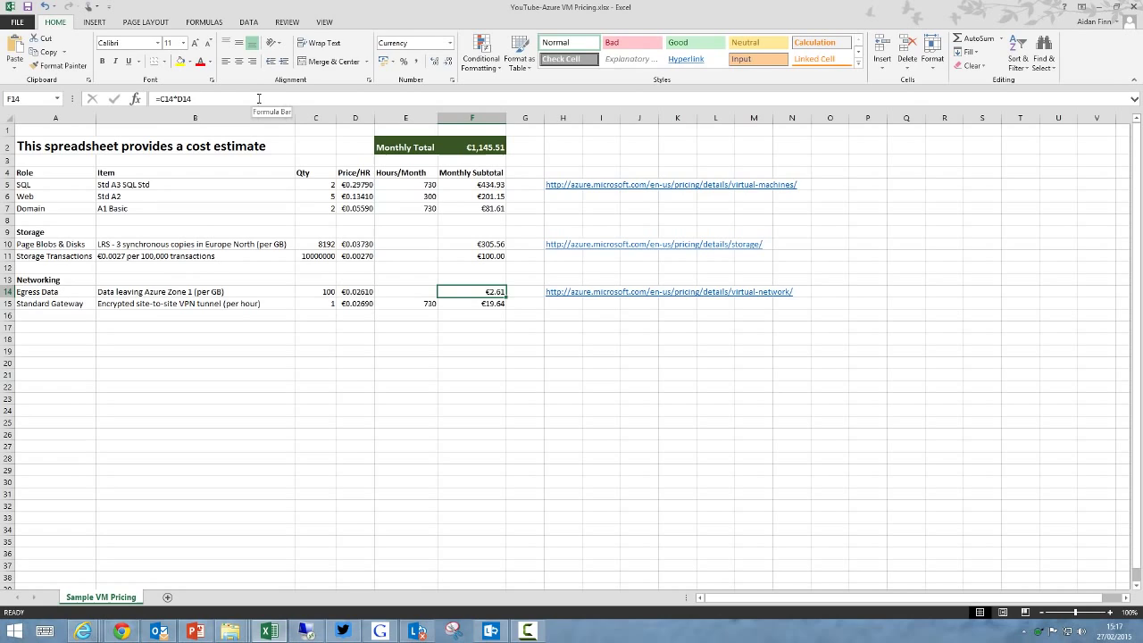
Examine the monthly subtotal formulas in column F for the networking, storage and virtual machine rows.
key(Down)
key(Down)
key(Up)
key(Up)
key(Down)
key(Up)
key(Up)
key(Up)
key(Up)
key(Up)
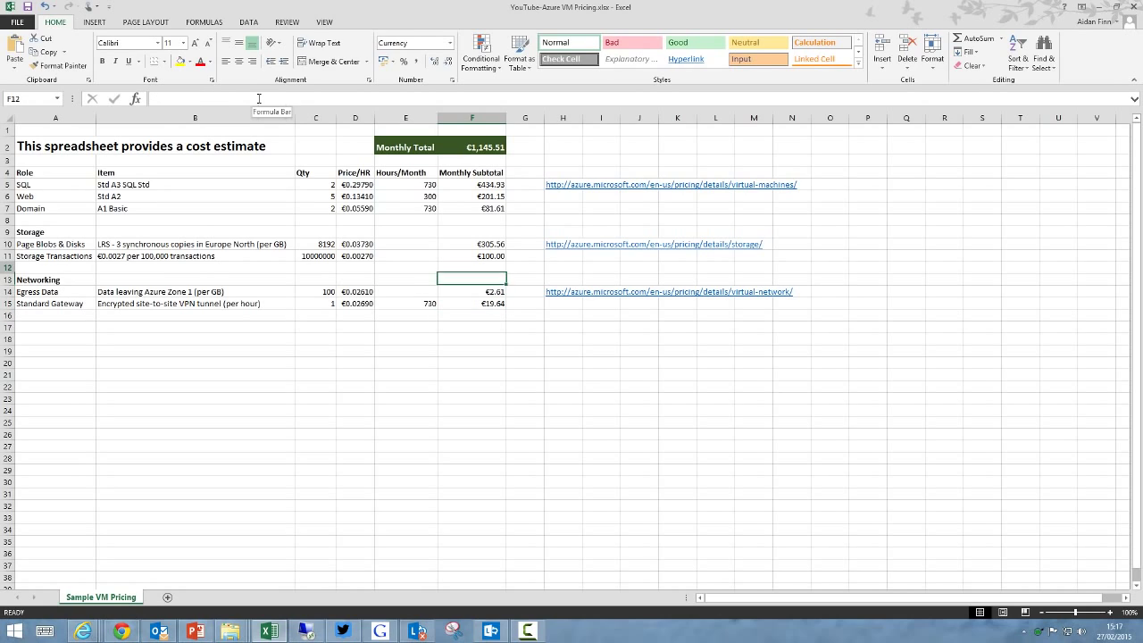
key(Down)
key(Up)
key(Up)
key(Up)
key(Up)
key(Up)
key(Up)
key(Up)
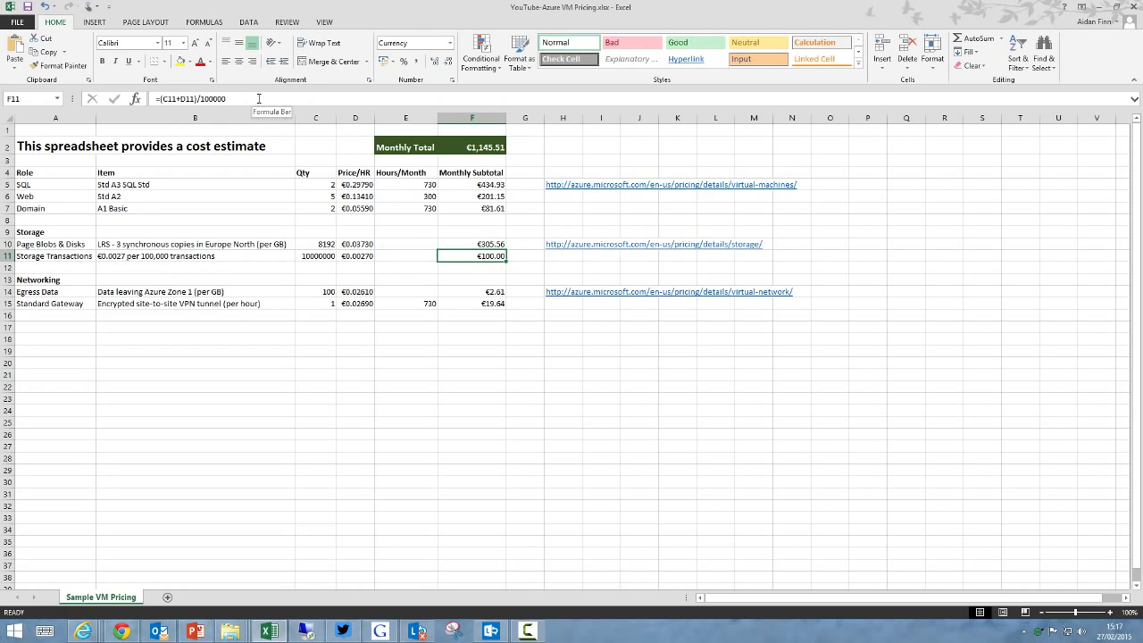
key(Down)
key(Down)
key(Down)
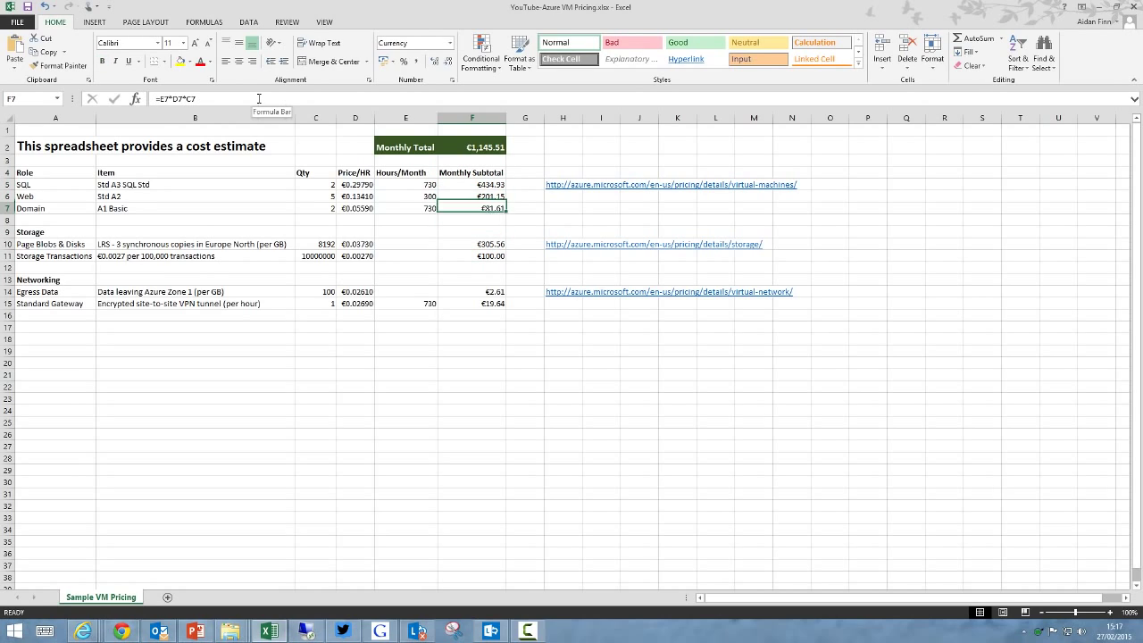
Inspect the Monthly Total SUM formula in F2 and leave it without editing.
key(Up)
key(Up)
key(Up)
key(Up)
key(Up)
key(F2)
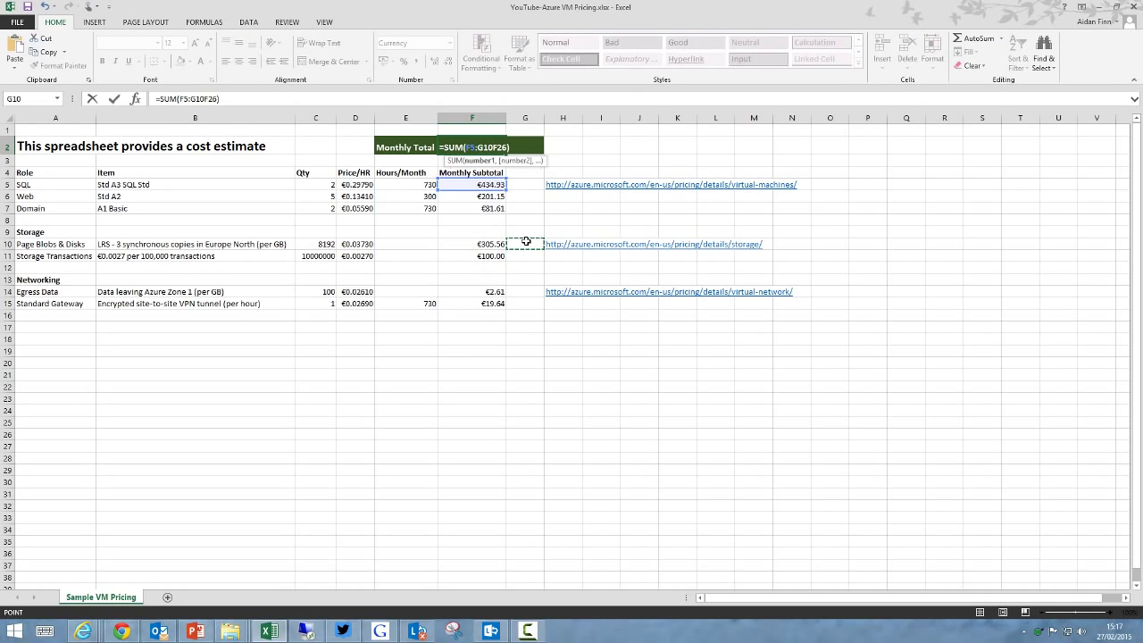
key(Escape)
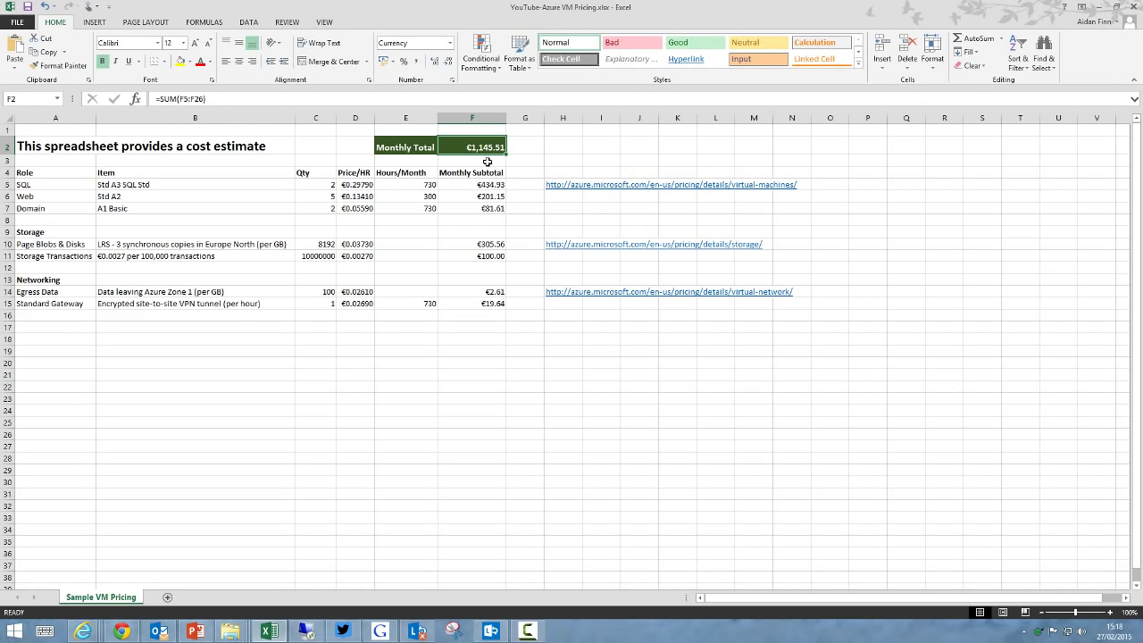
Switch to PowerPoint, select the Wrap Up slide and start the slide show from it.
click(193, 630)
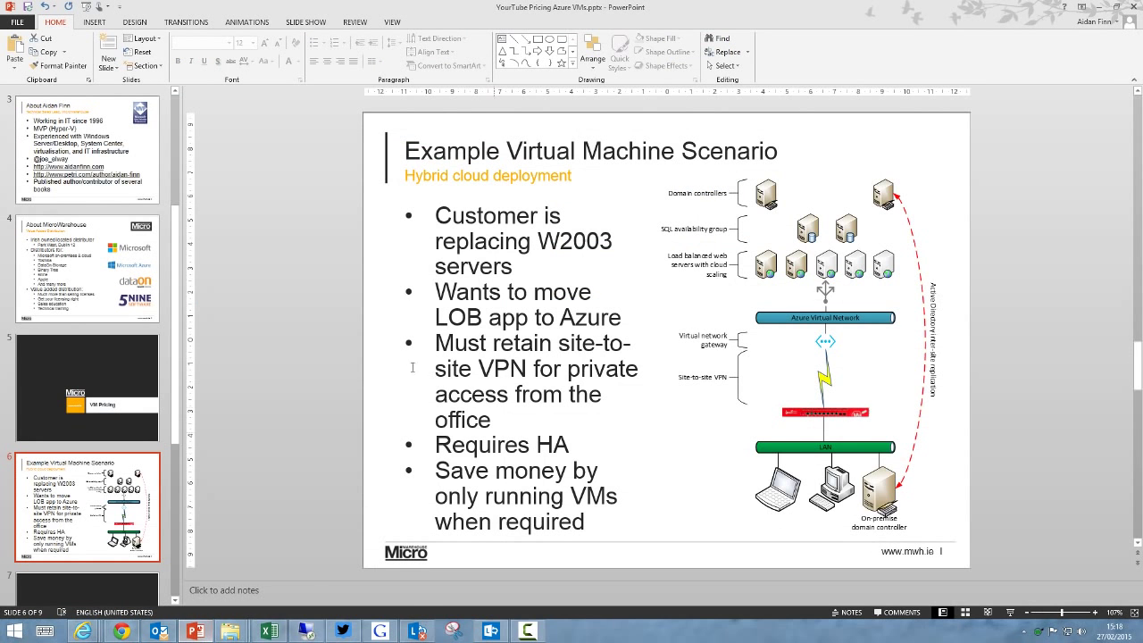
scroll(123, 438, down, 3)
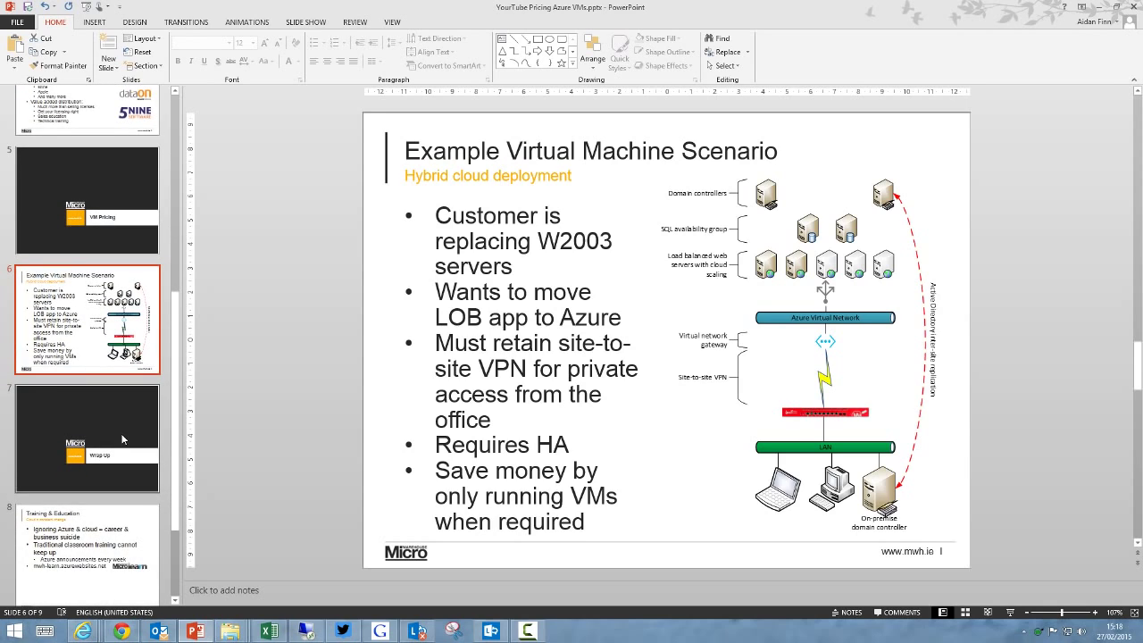
click(123, 438)
click(1008, 612)
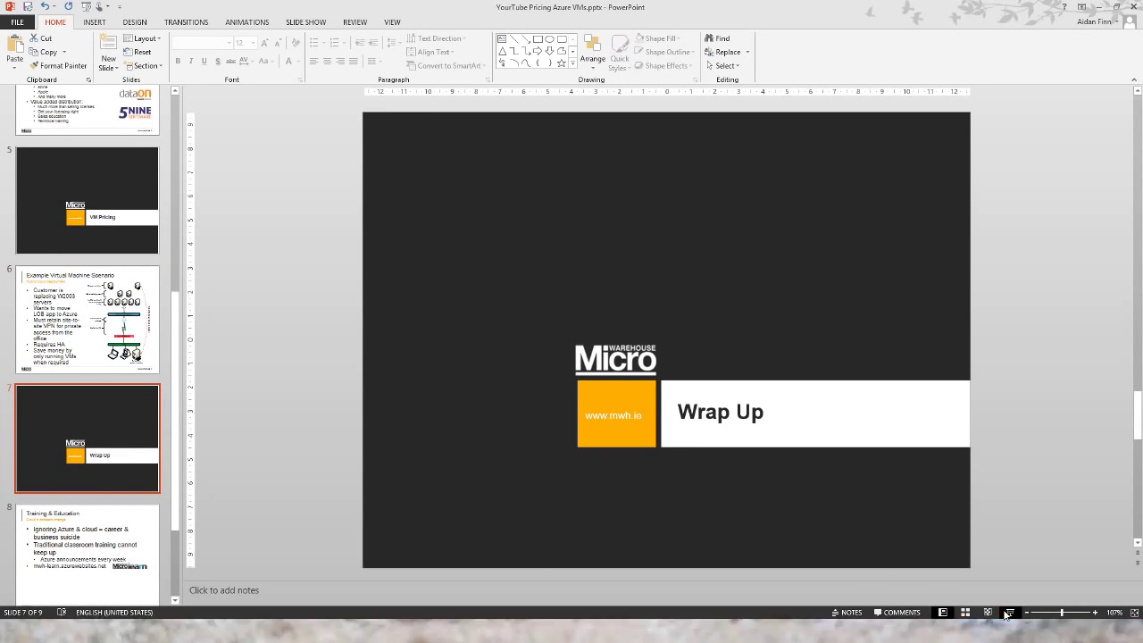